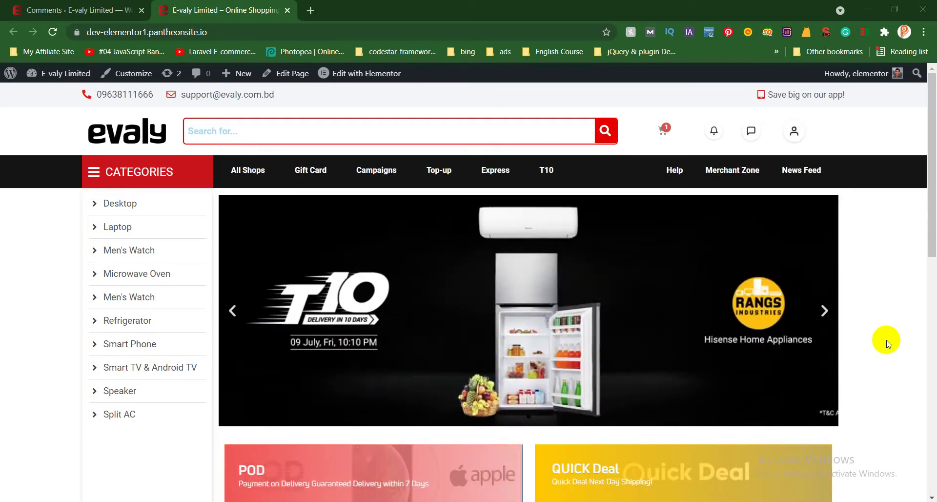
Step: Switch to the WordPress admin and open the list of all site pages
left_click(824, 249)
left_click(65, 5)
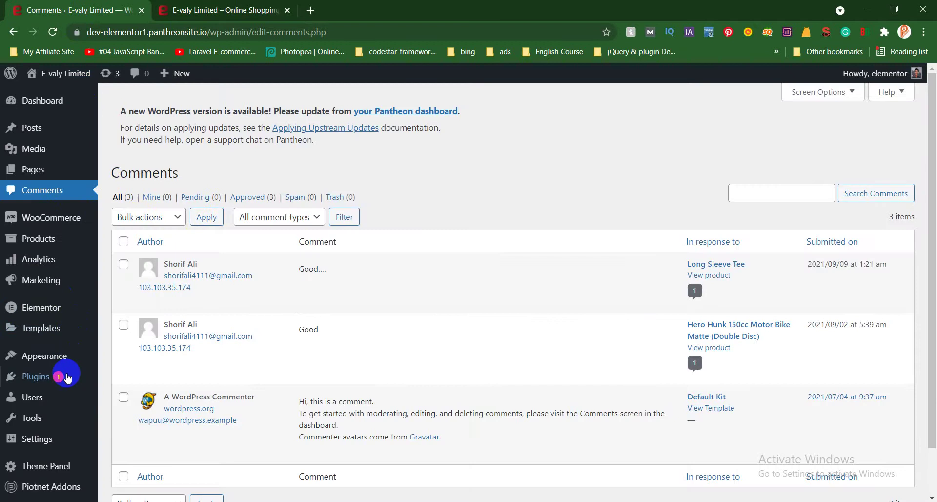
left_click(29, 173)
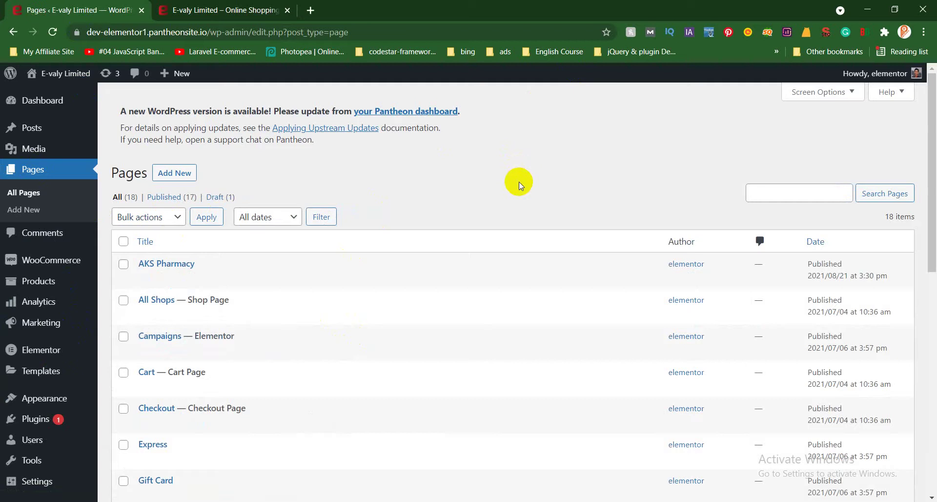
mouse_move(165, 288)
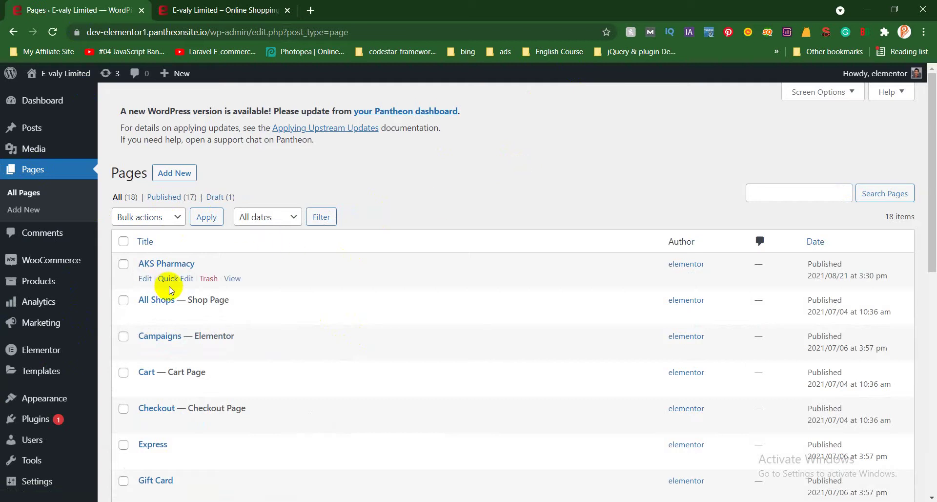
left_click(85, 234)
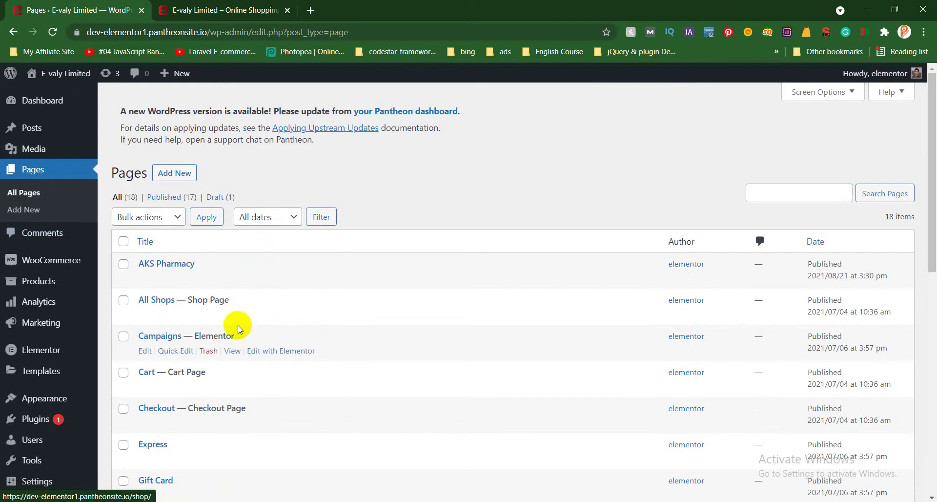
mouse_move(98, 258)
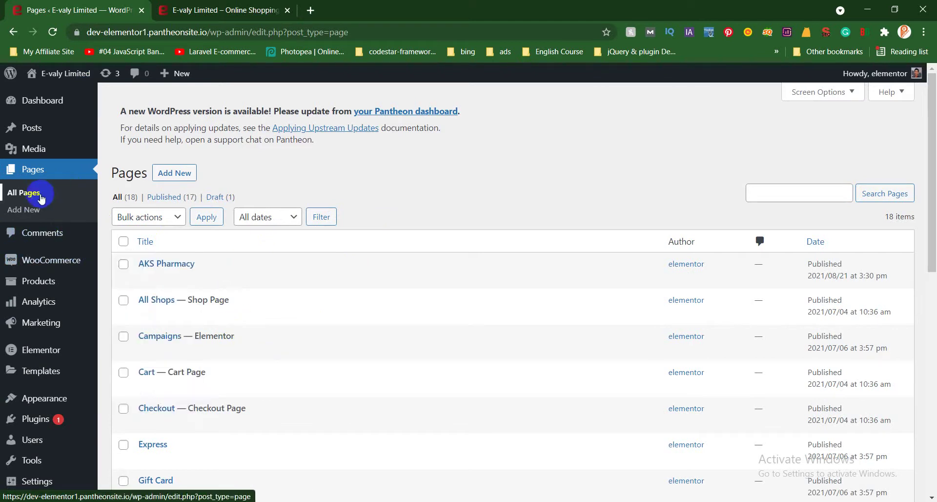
Step: Find the My account page in the pages list and view it in a separate browser tab
scroll(171, 341, "down", 3)
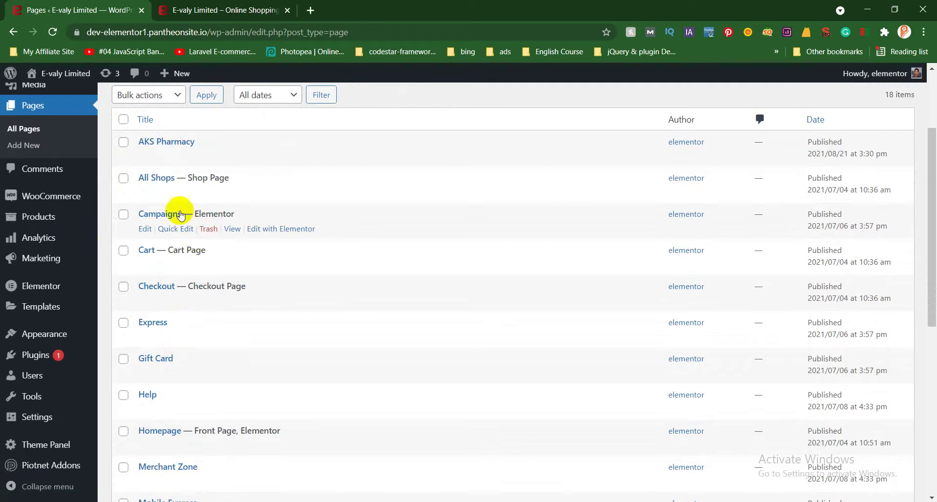
scroll(178, 244, "down", 3)
scroll(175, 330, "down", 3)
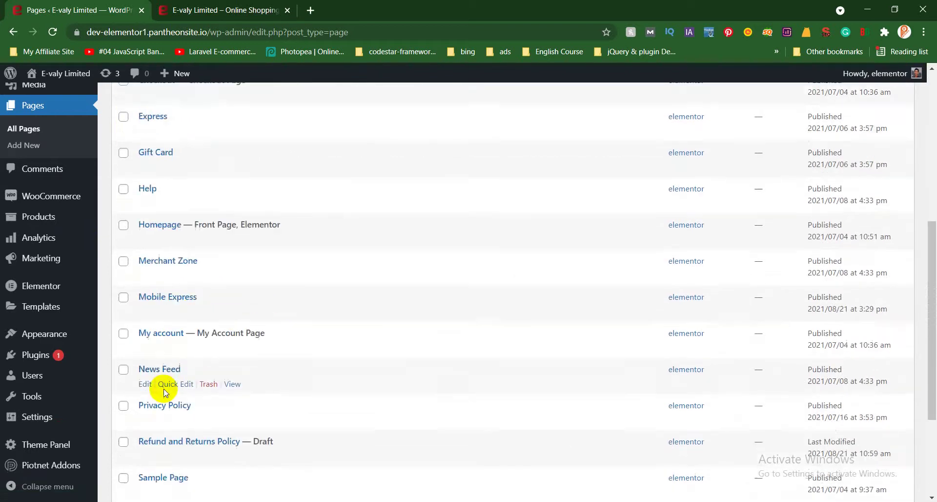
middle_click(239, 314)
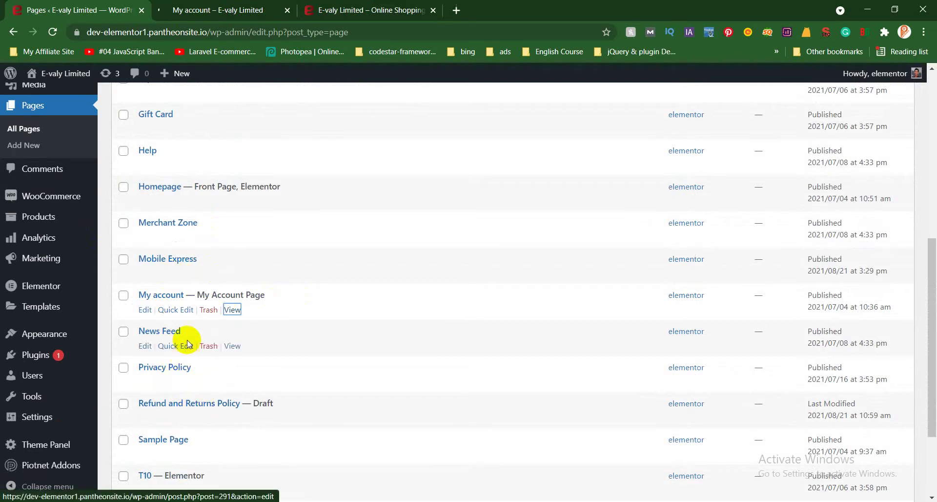
scroll(188, 339, "up", 3)
scroll(192, 338, "up", 4)
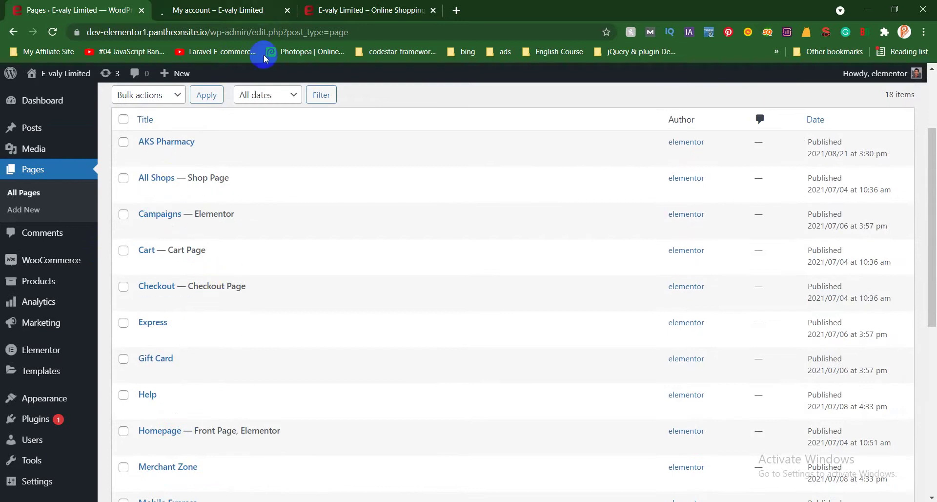
left_click(246, 5)
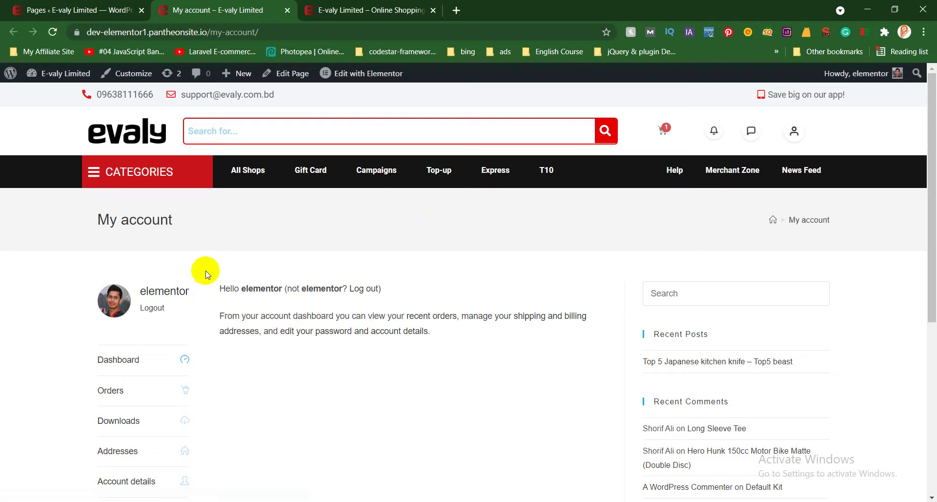
Step: Check the My account page's layout and open the page for editing in a separate browser tab
scroll(210, 271, "down", 3)
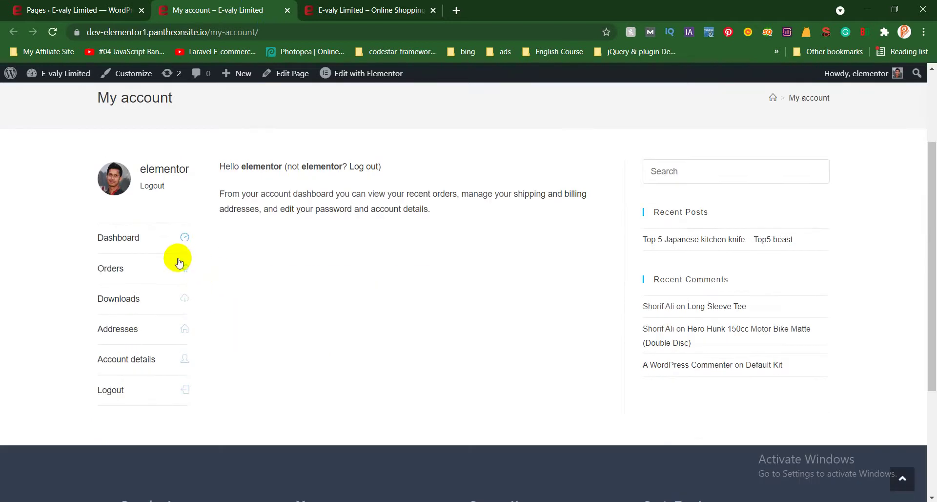
scroll(236, 328, "up", 2)
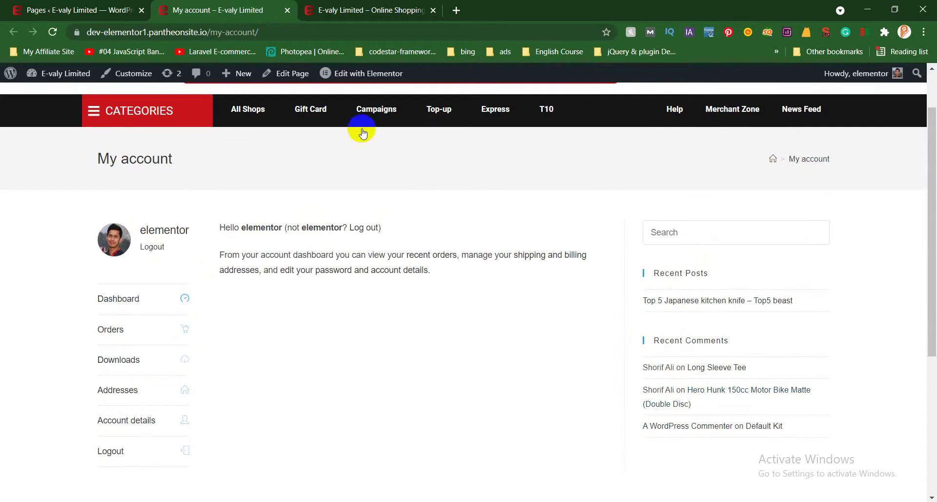
left_click(260, 73)
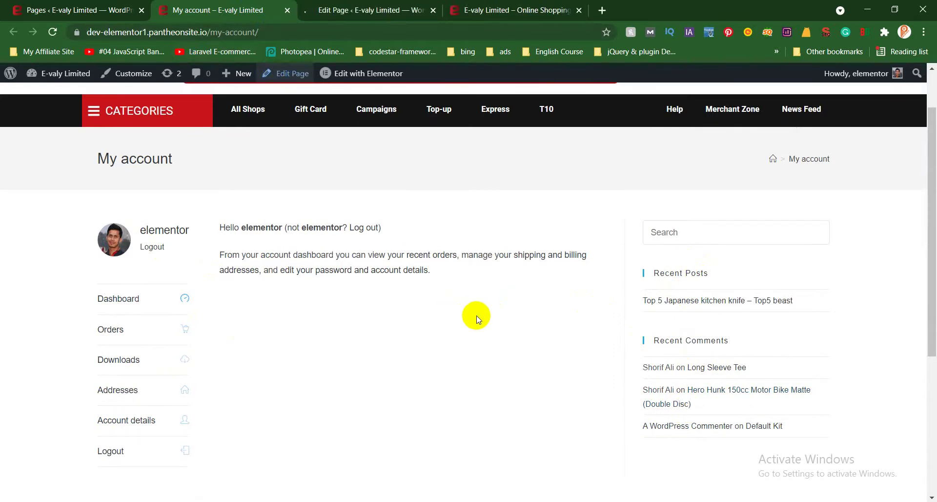
left_click(351, 6)
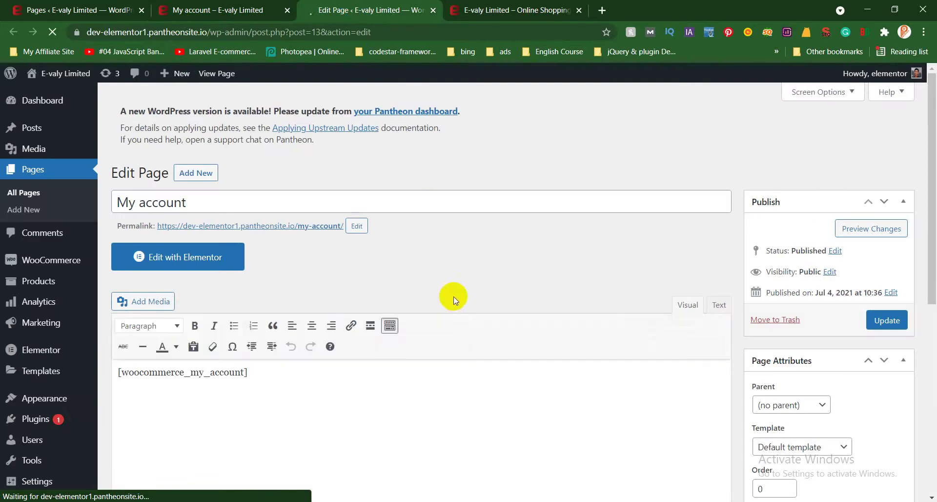
Step: Set the My account page's Content Layout to Full Width in the OceanWP Settings and update the page
scroll(444, 277, "down", 8)
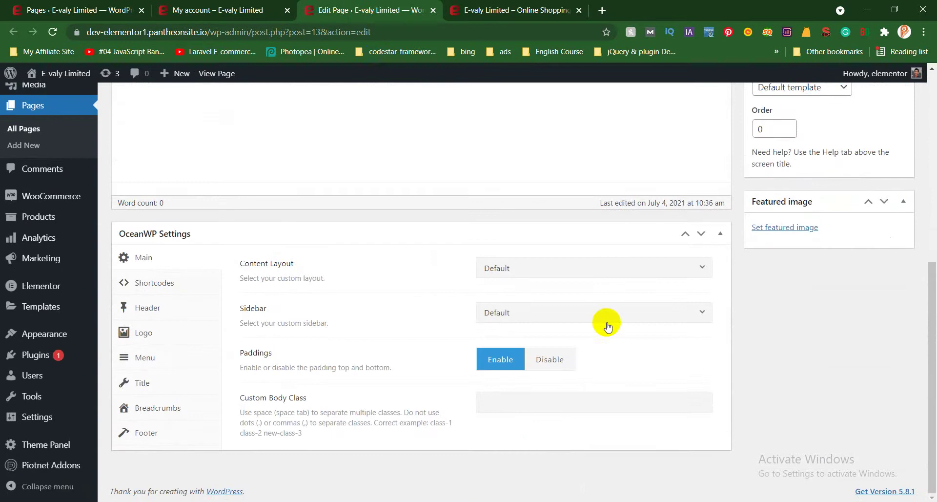
left_click(542, 271)
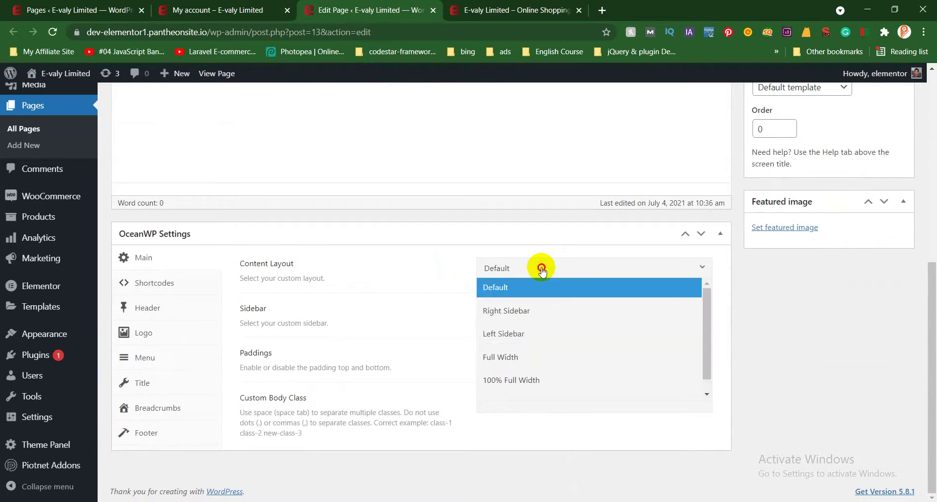
left_click(527, 361)
scroll(840, 293, "up", 7)
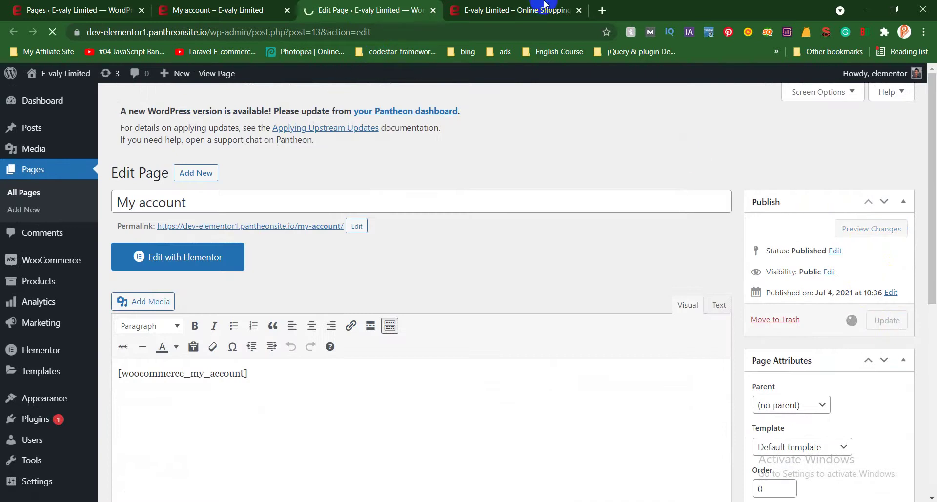
Step: Return to the live My account page and reload it to check the new layout
left_click(561, 9)
left_click(423, 5)
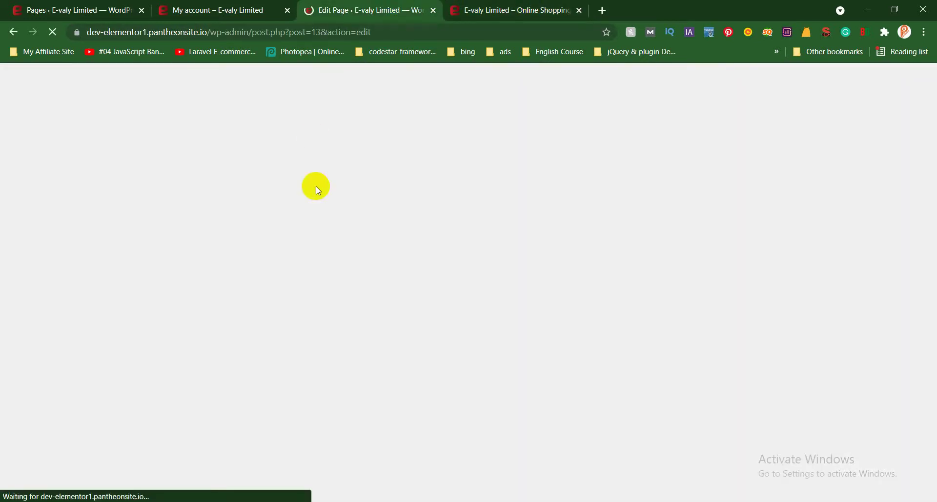
left_click(266, 7)
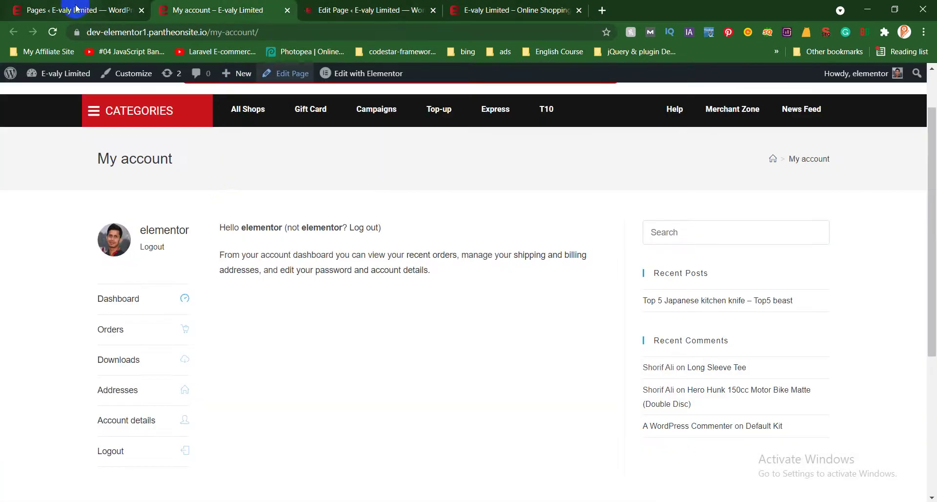
left_click(53, 32)
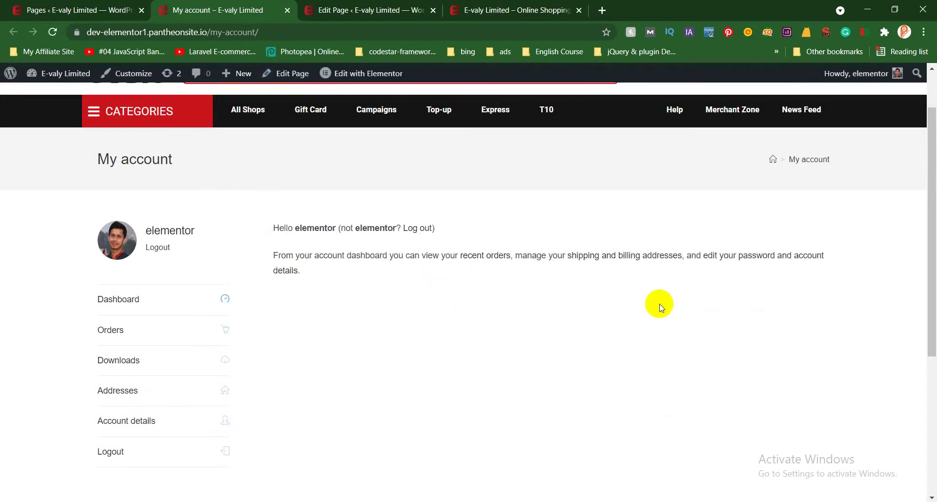
Step: Copy the web address of the live My account page
left_click(195, 30)
right_click(195, 31)
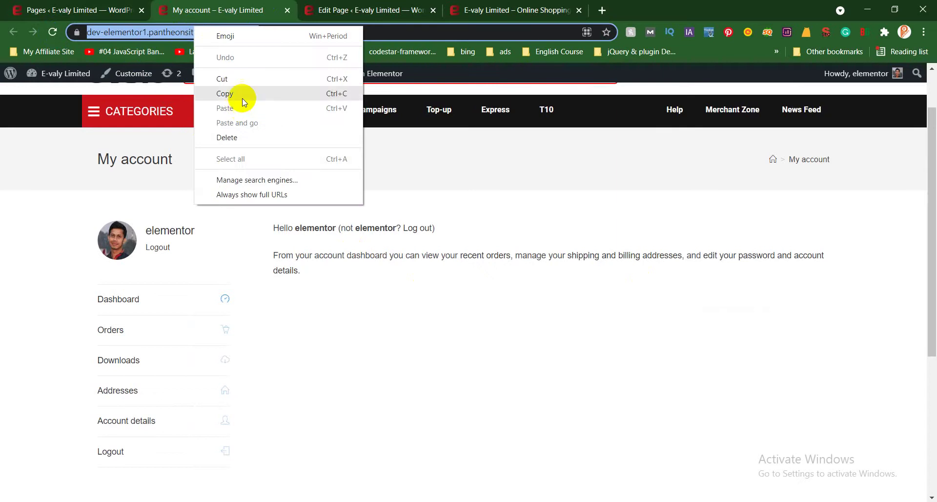
left_click(242, 96)
scroll(629, 136, "up", 2)
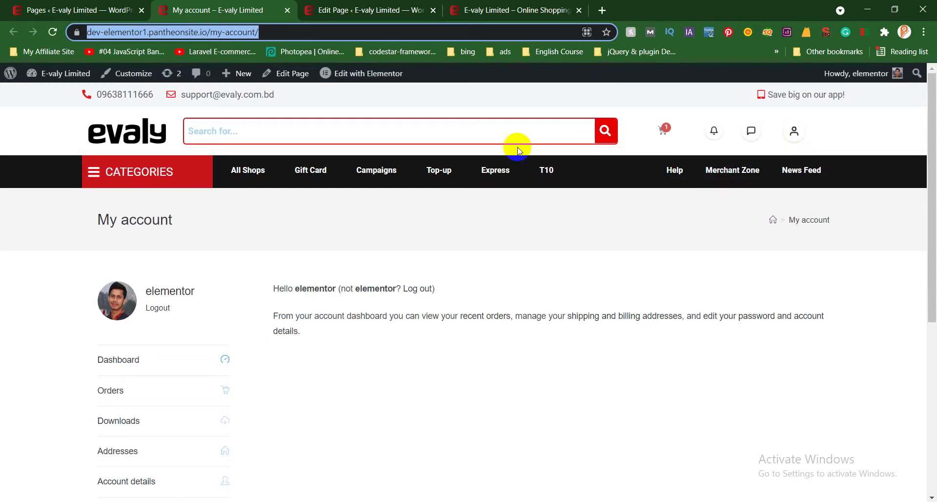
right_click(234, 38)
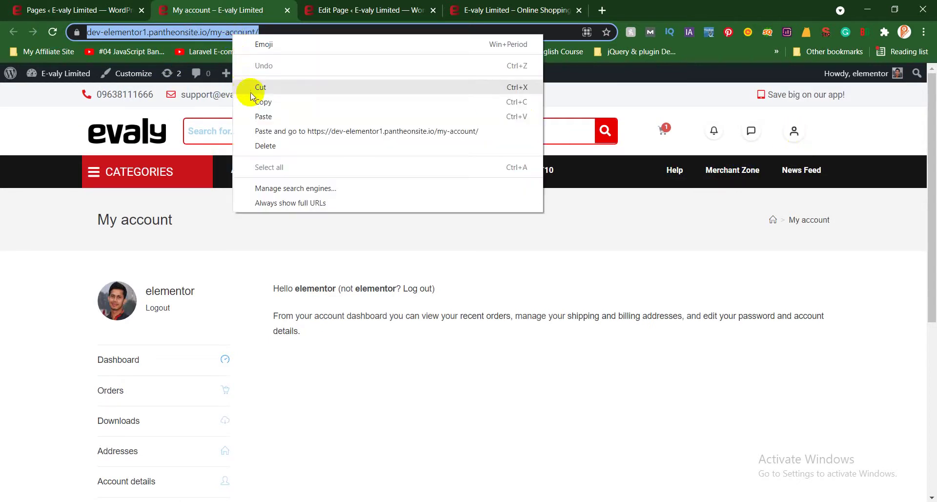
left_click(250, 87)
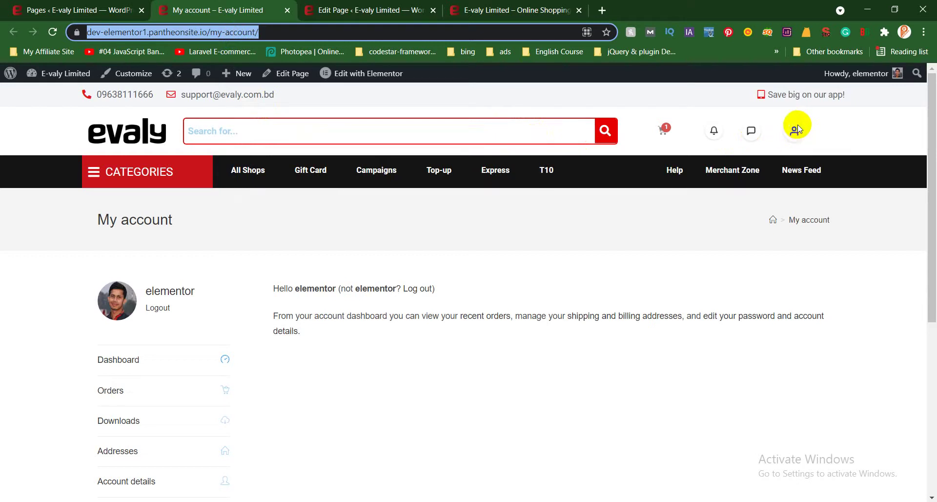
Step: Open the site's Header template in Elementor and select the user icon image for editing
left_click(371, 78)
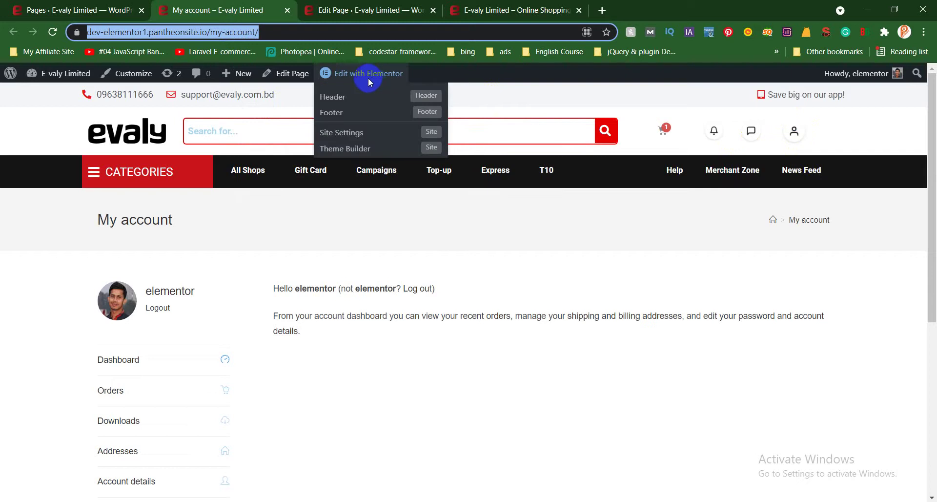
left_click(345, 99)
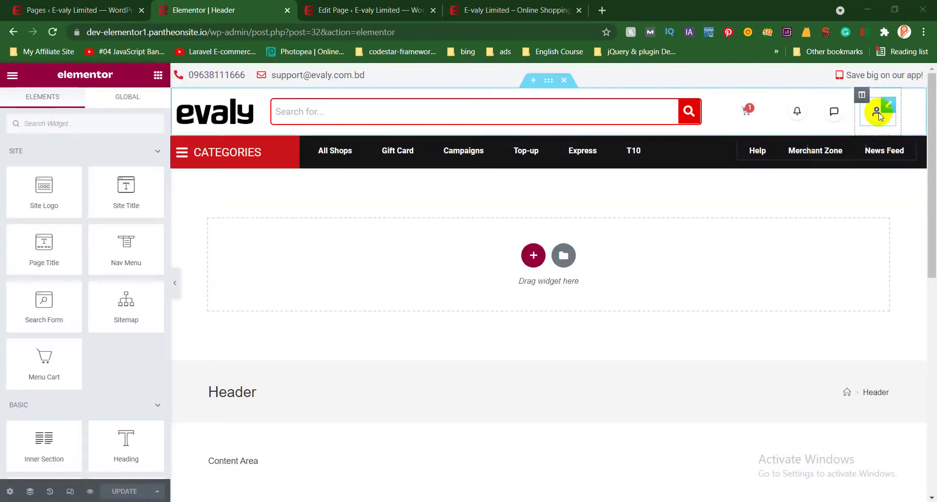
right_click(878, 115)
left_click(883, 121)
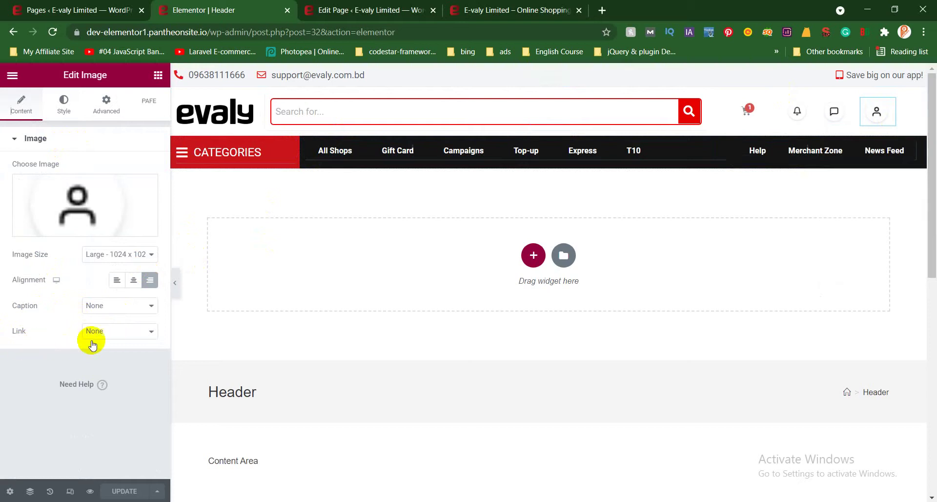
left_click(135, 332)
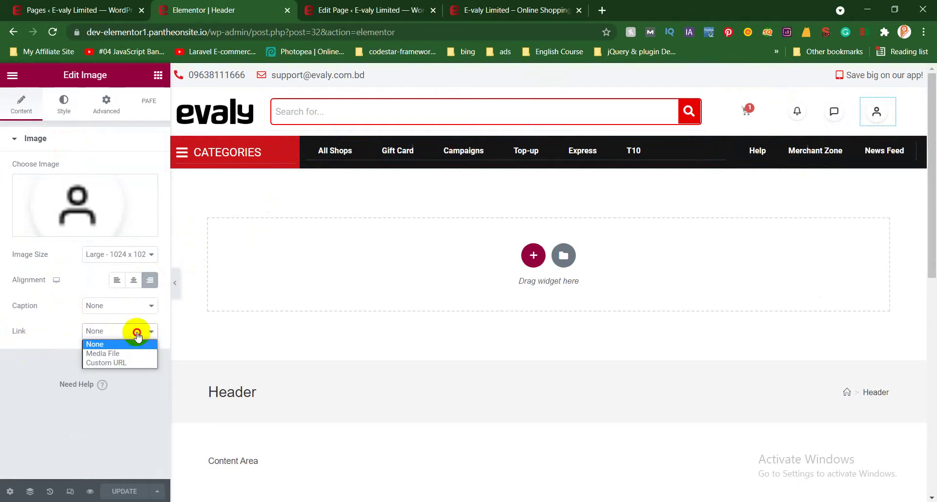
left_click(98, 362)
right_click(77, 356)
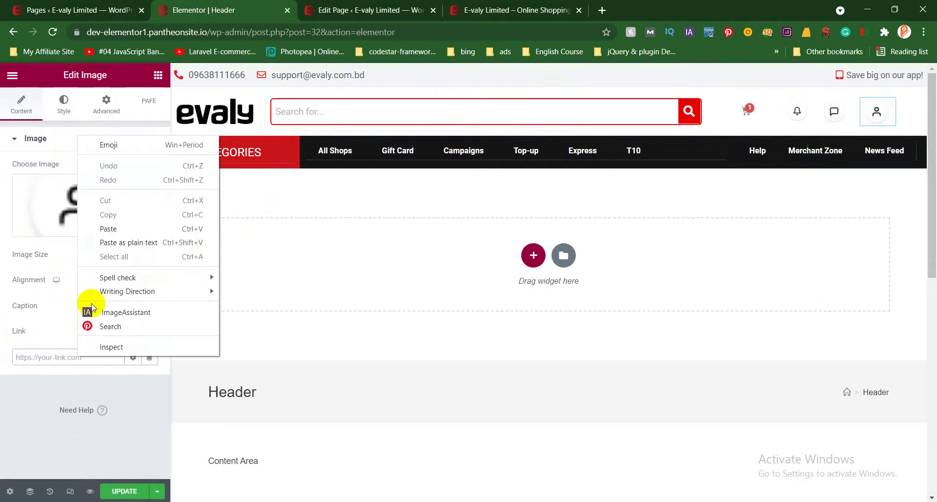
left_click(119, 229)
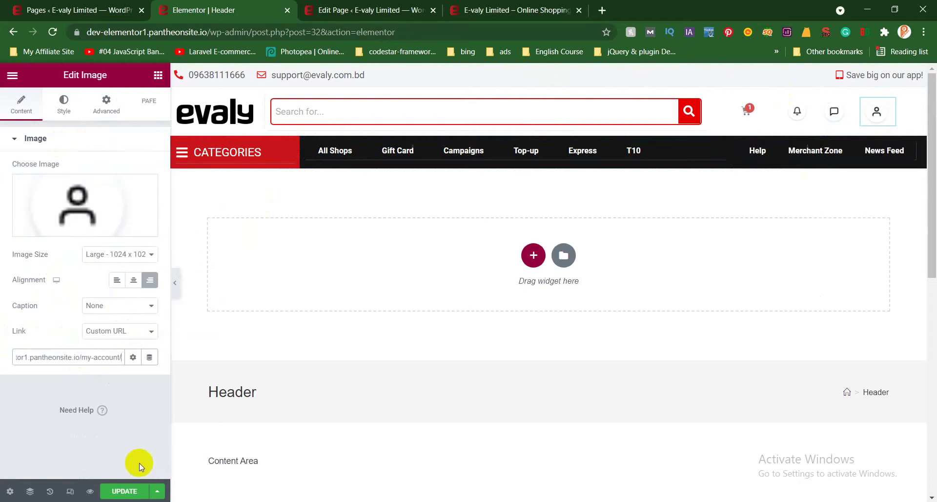
left_click(123, 490)
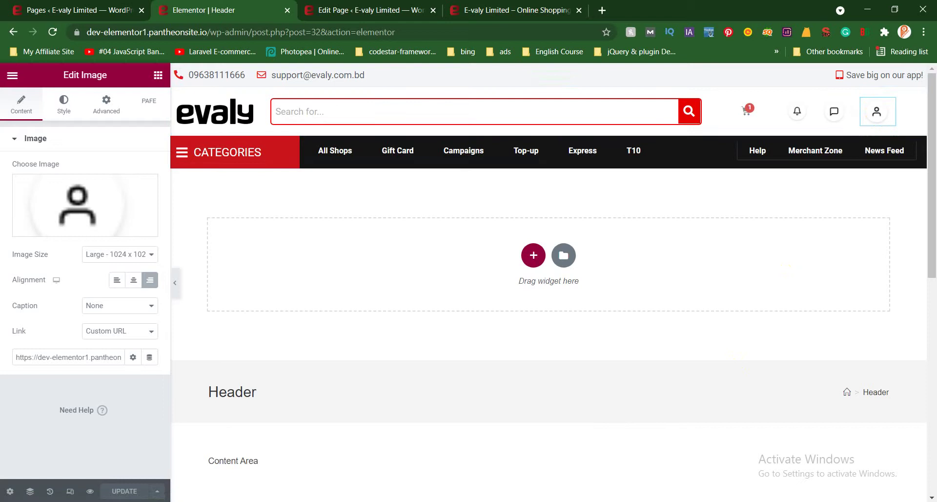
Step: Reload the storefront homepage and test the header's user icon link
left_click(492, 10)
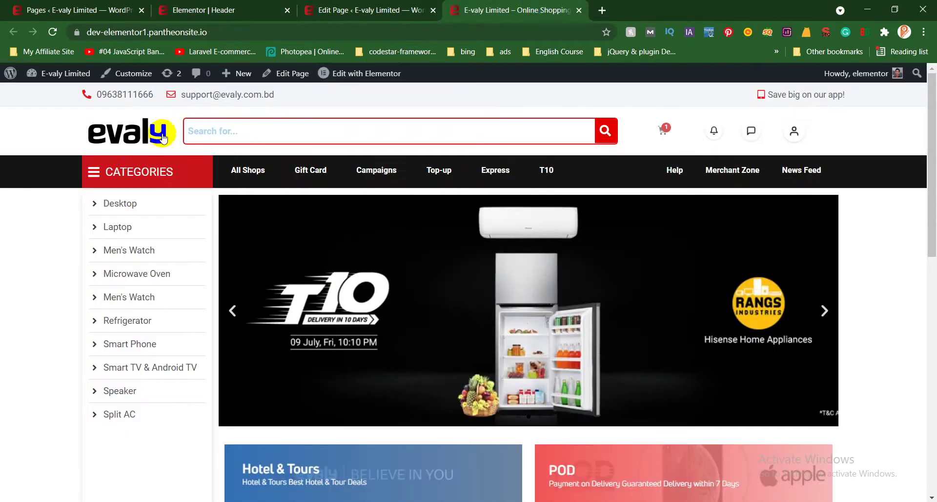
left_click(130, 145)
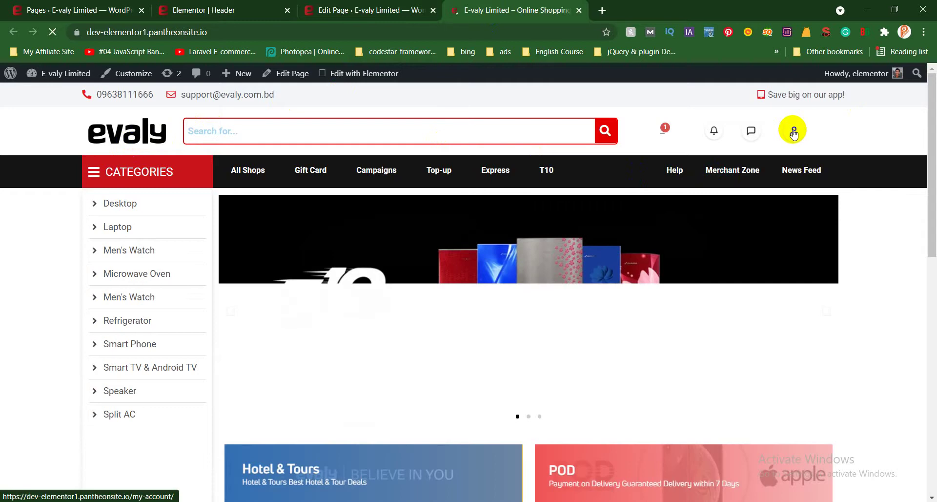
left_click(802, 132)
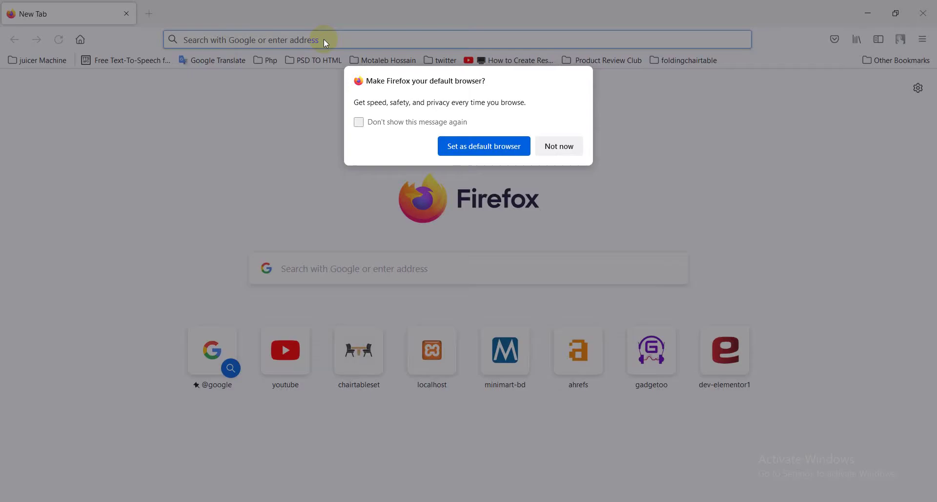
left_click(569, 145)
right_click(337, 40)
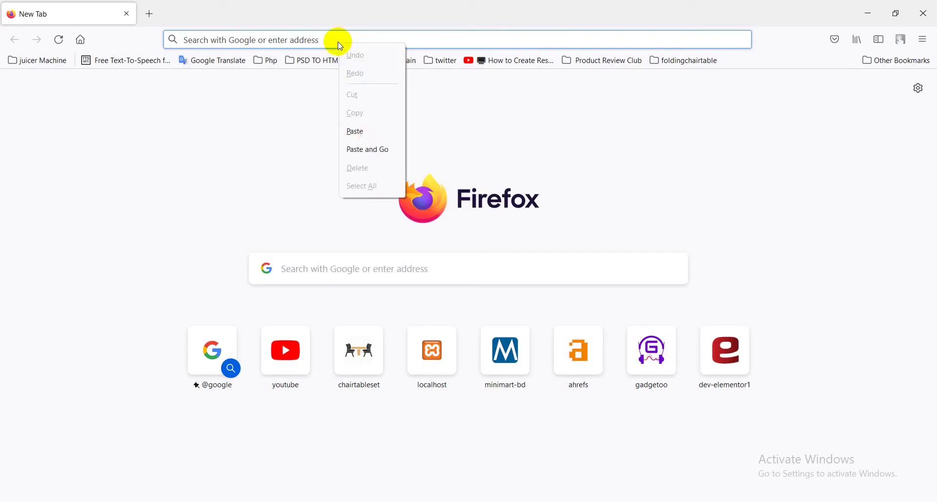
left_click(373, 136)
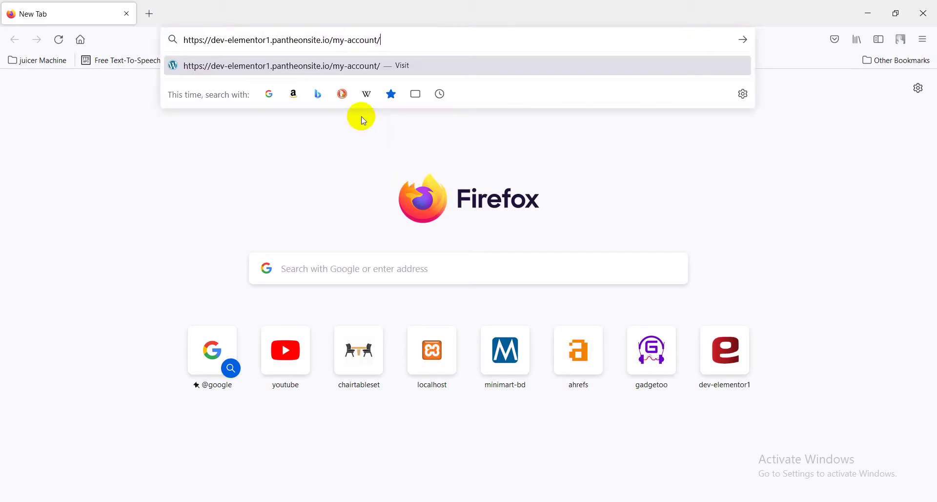
key("BackSpace")
key("BackSpace")
key("BackSpace")
key("BackSpace")
key("BackSpace")
key("BackSpace")
key("BackSpace")
key("BackSpace")
key("BackSpace")
key("BackSpace")
key("BackSpace")
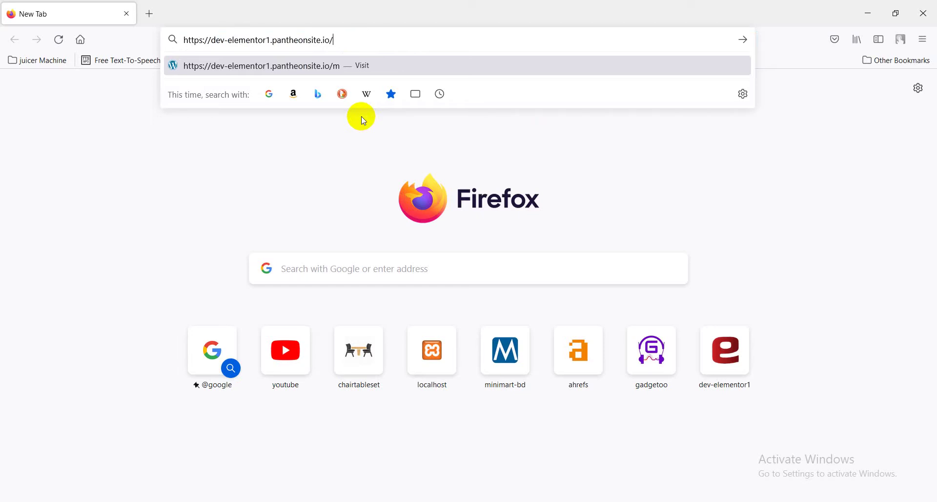
key("Return")
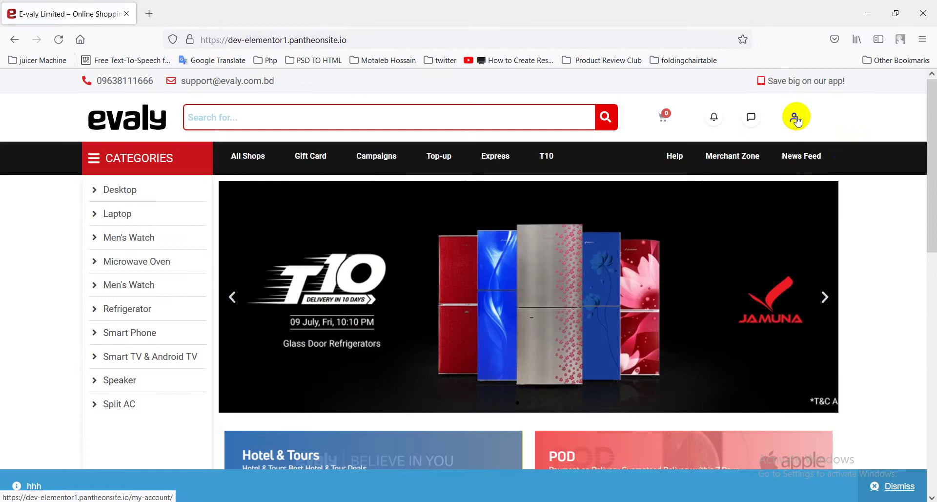
Step: Open the My account page through the header's user icon and dismiss the store notice
left_click(796, 121)
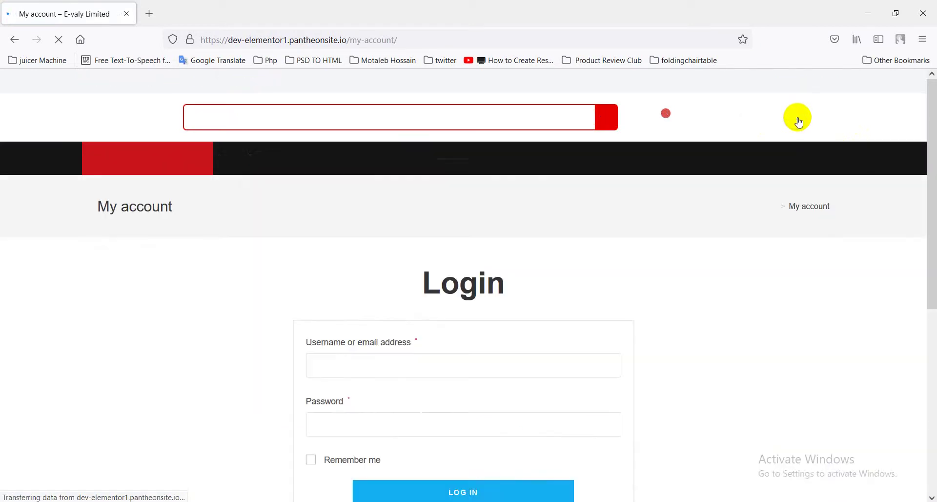
scroll(382, 341, "down", 4)
scroll(383, 330, "up", 4)
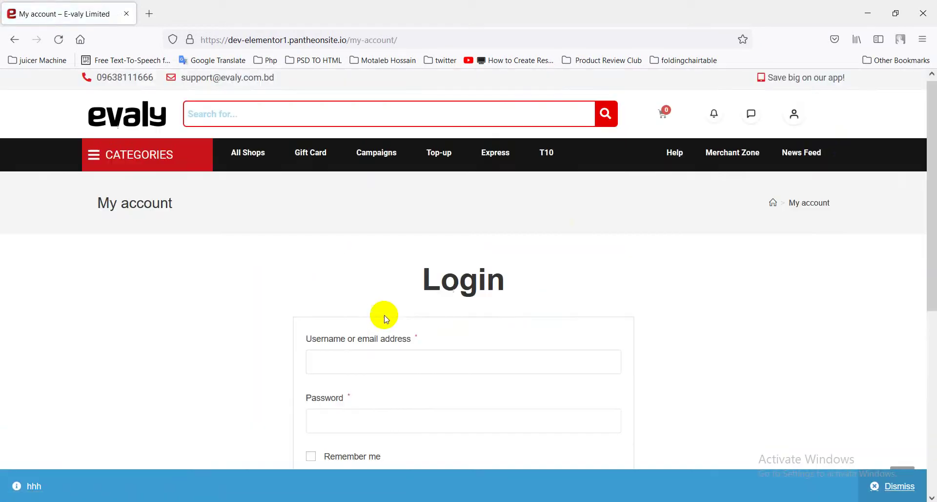
left_click(897, 485)
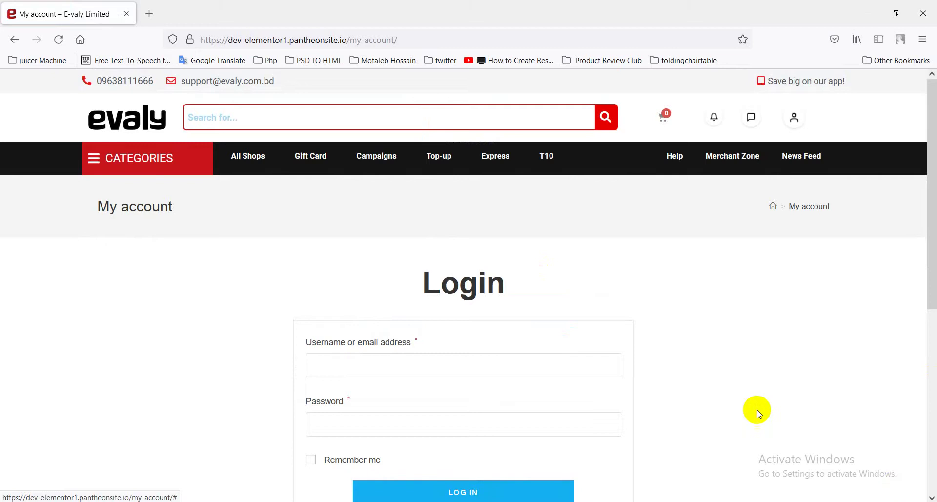
Step: Examine the My account login form, including its username and password fields and the lost-password option
scroll(395, 297, "down", 3)
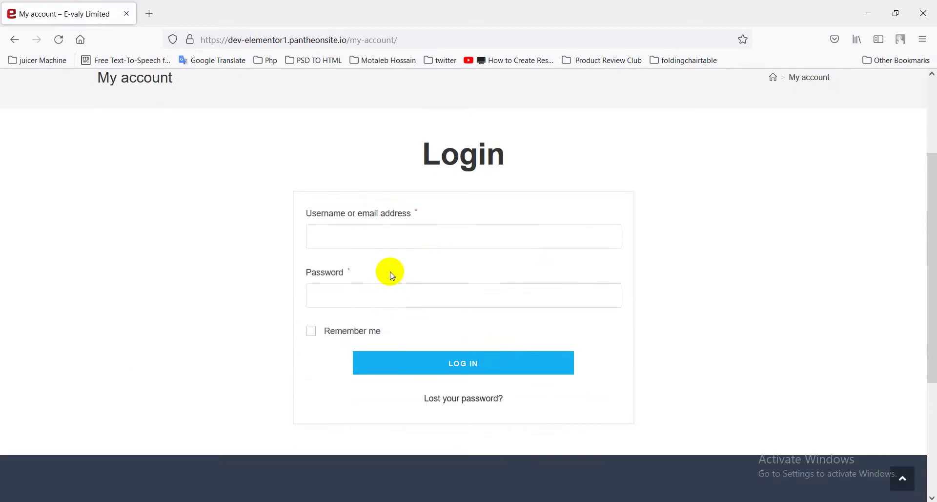
scroll(389, 273, "up", 3)
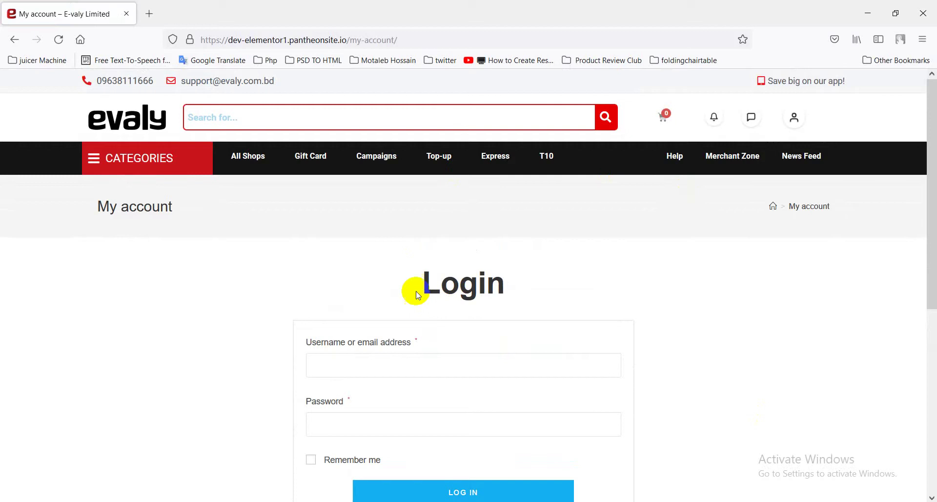
scroll(420, 289, "down", 3)
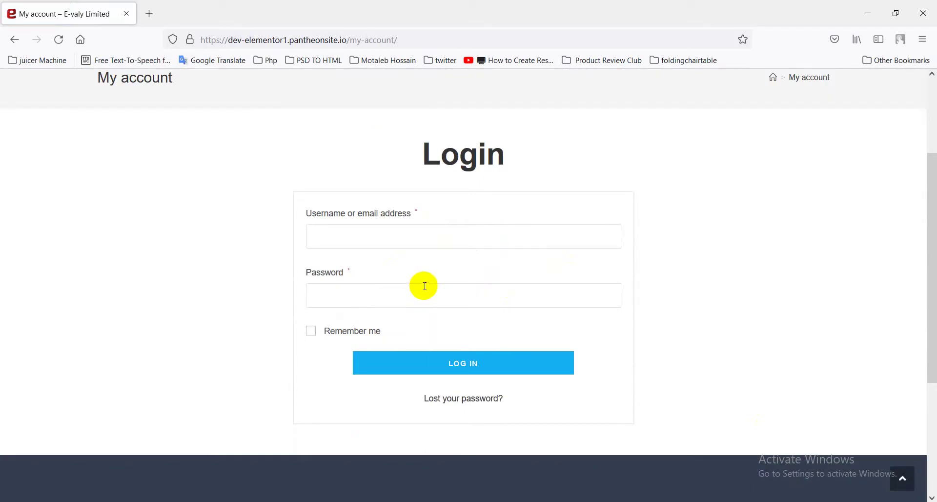
scroll(424, 286, "up", 1)
scroll(431, 280, "up", 1)
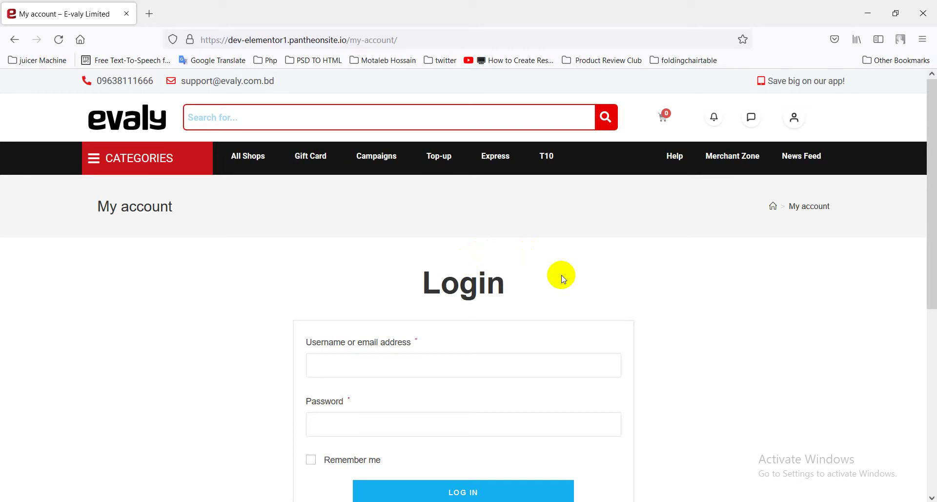
scroll(565, 278, "down", 3)
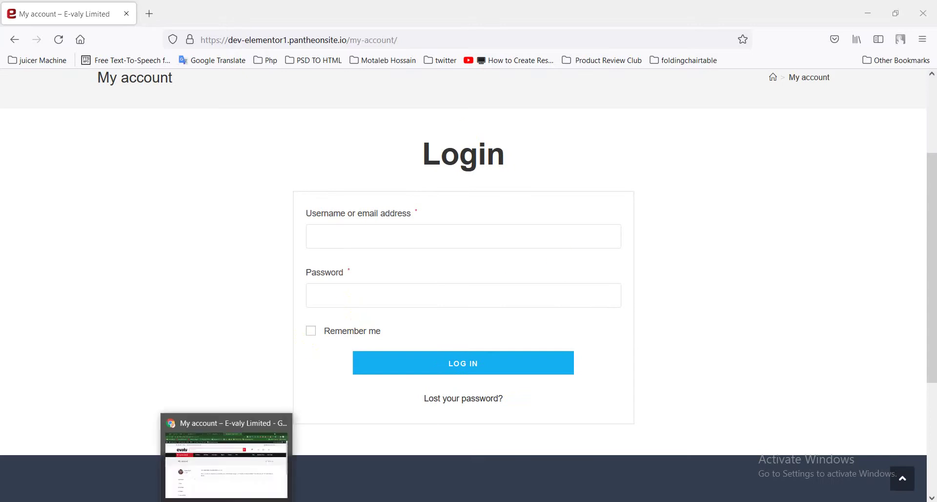
scroll(751, 221, "up", 3)
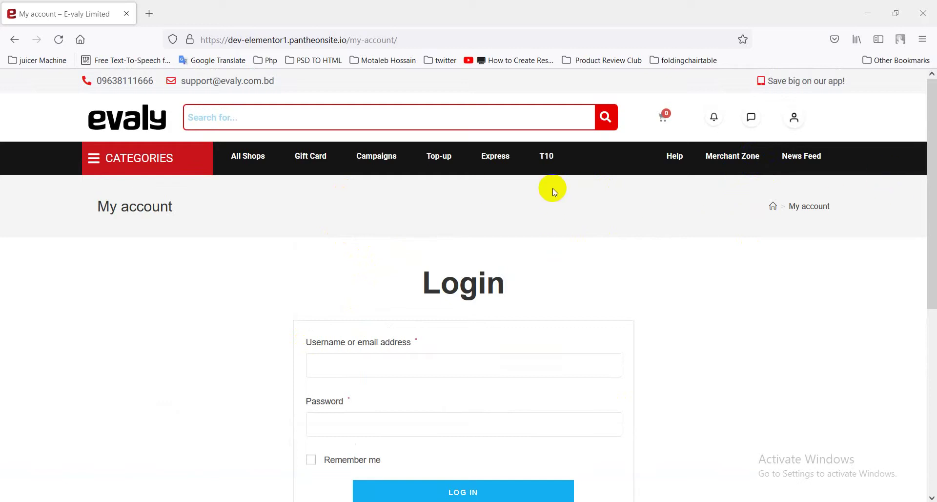
scroll(420, 195, "down", 3)
left_click(391, 235)
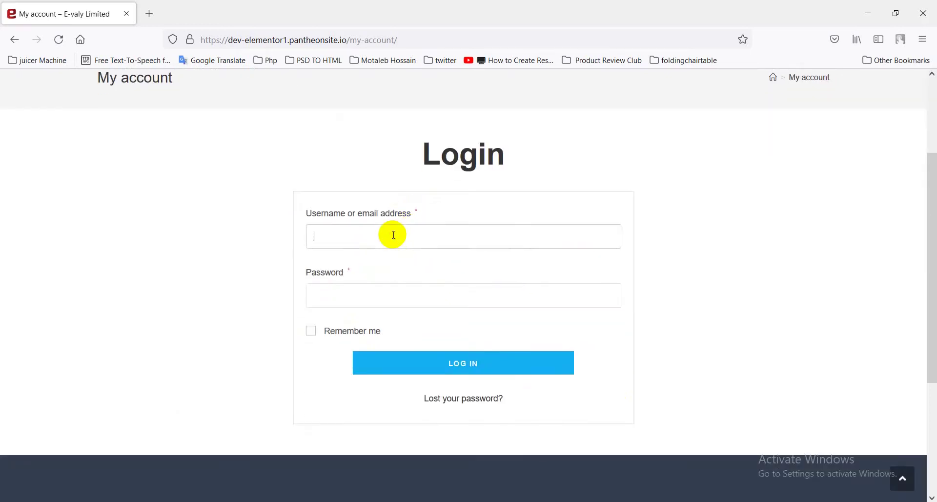
left_click(394, 232)
scroll(877, 88, "up", 3)
scroll(631, 305, "down", 5)
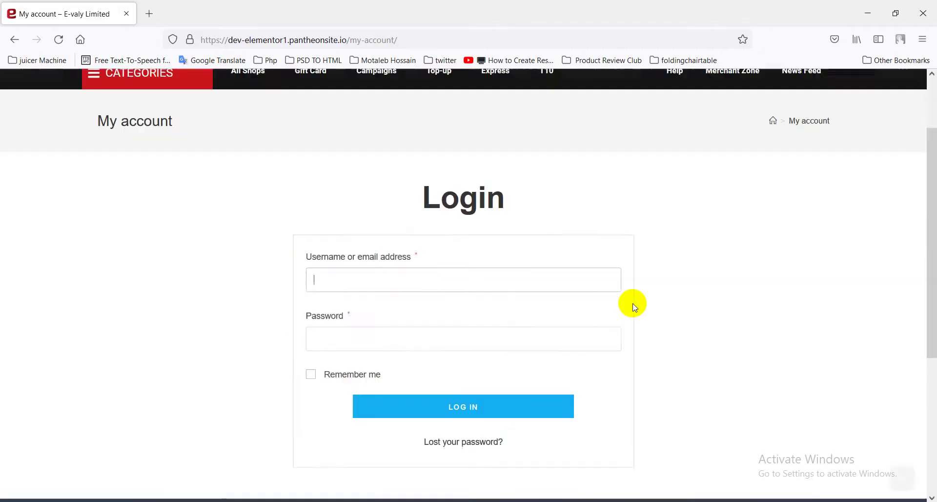
scroll(635, 308, "up", 3)
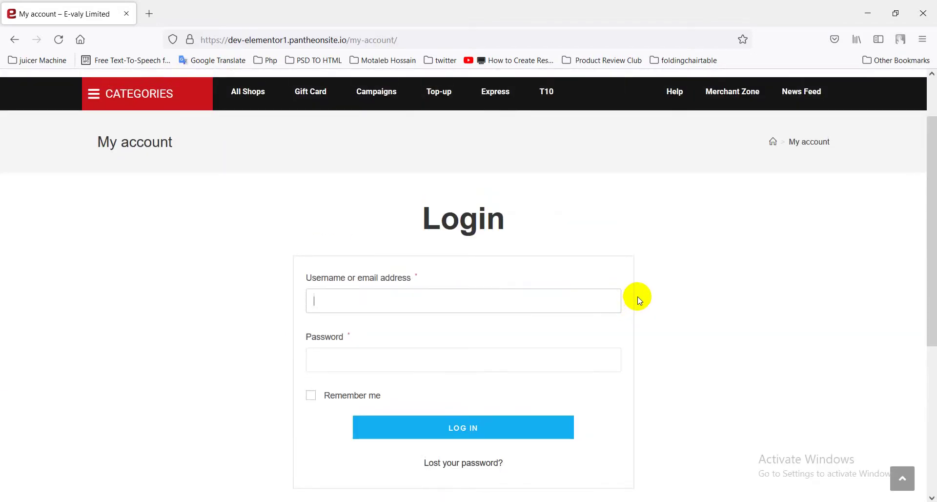
Step: Open the Ajwa Dates product from the All Shops page and review its options and description
scroll(639, 300, "up", 2)
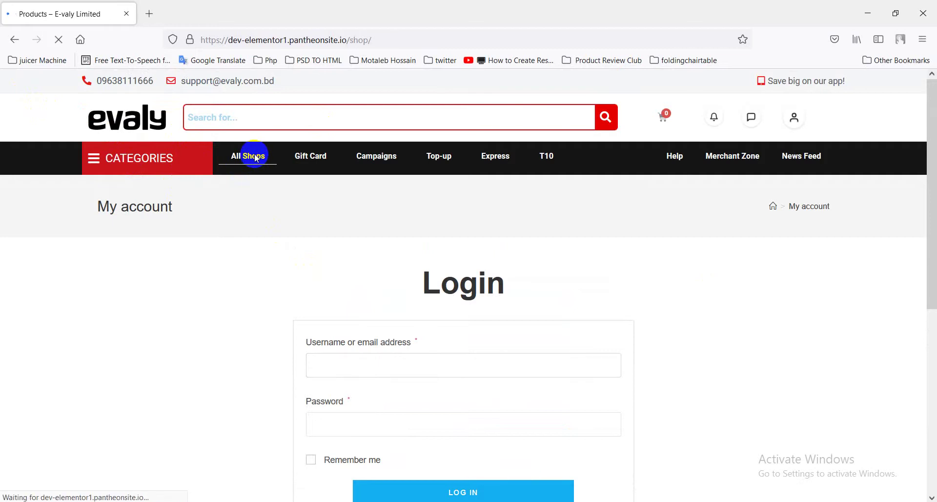
scroll(244, 263, "down", 4)
left_click(425, 244)
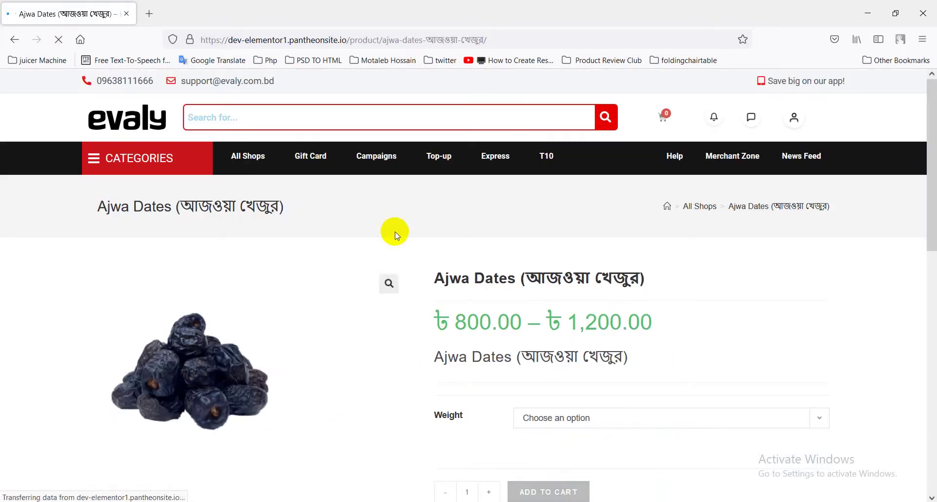
scroll(393, 229, "down", 6)
scroll(397, 234, "down", 2)
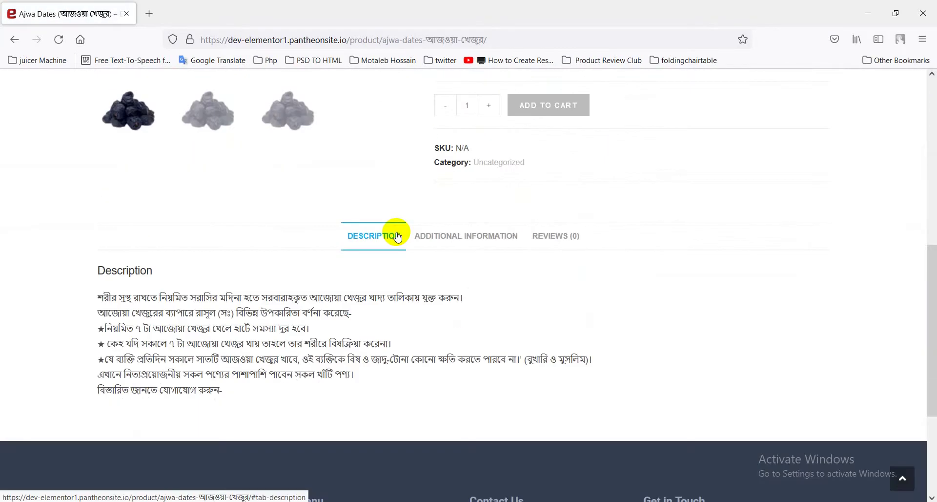
scroll(393, 234, "up", 4)
scroll(770, 244, "up", 4)
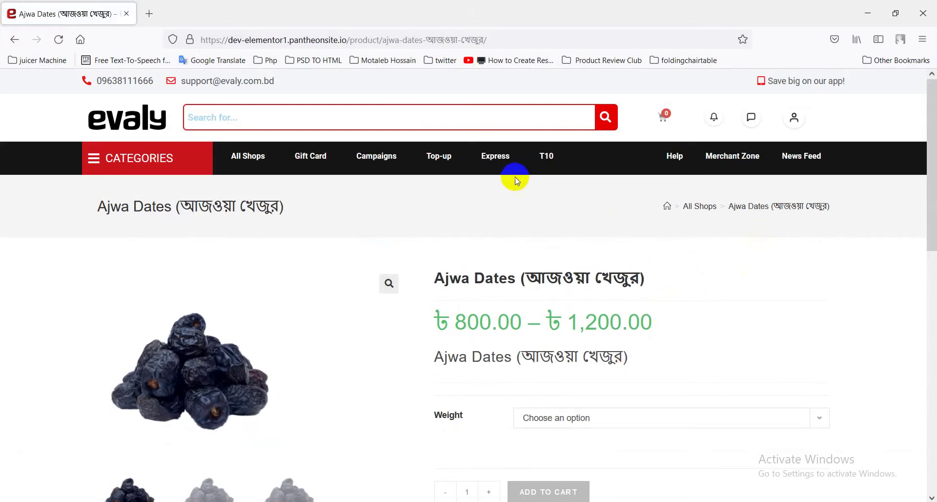
Step: Go back to All Shops, open the Beanie product and add one to the cart
left_click(239, 156)
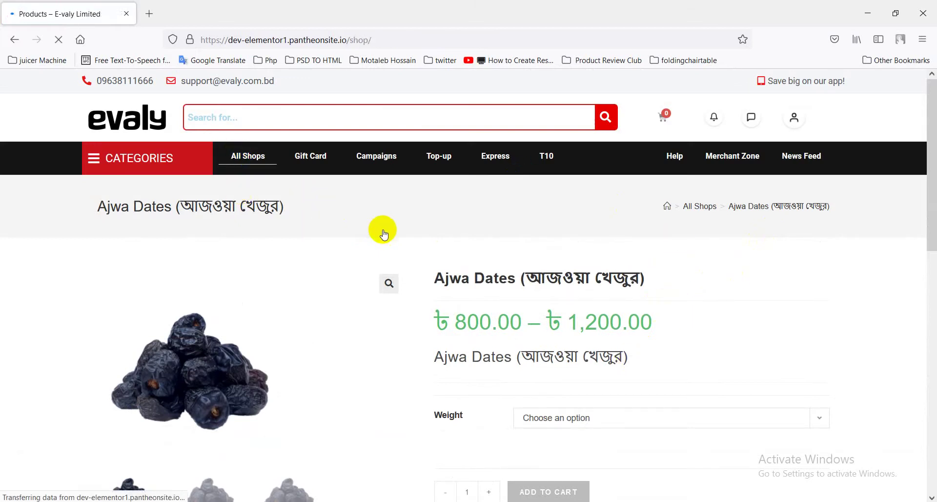
scroll(458, 312, "down", 4)
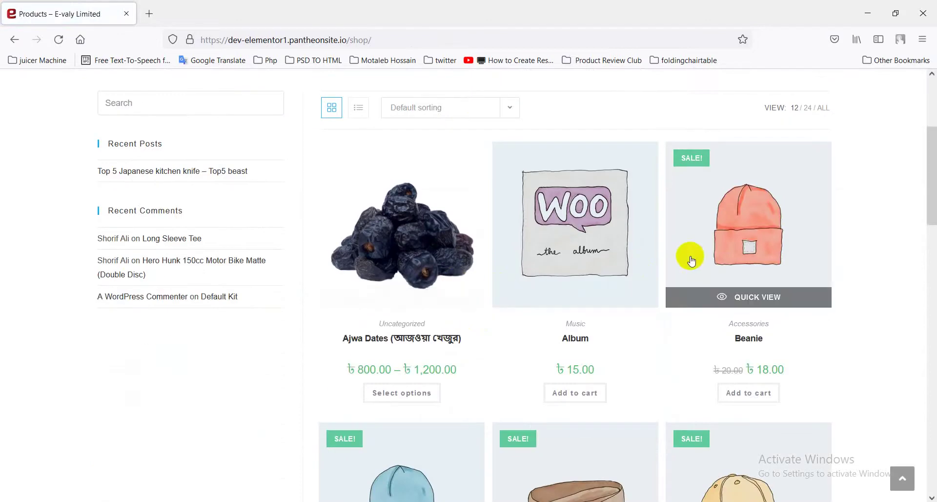
left_click(726, 241)
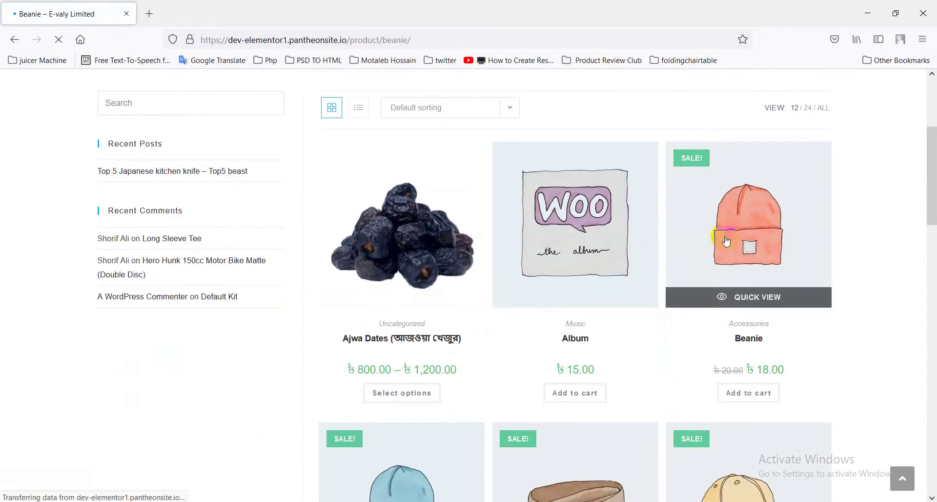
scroll(356, 277, "down", 3)
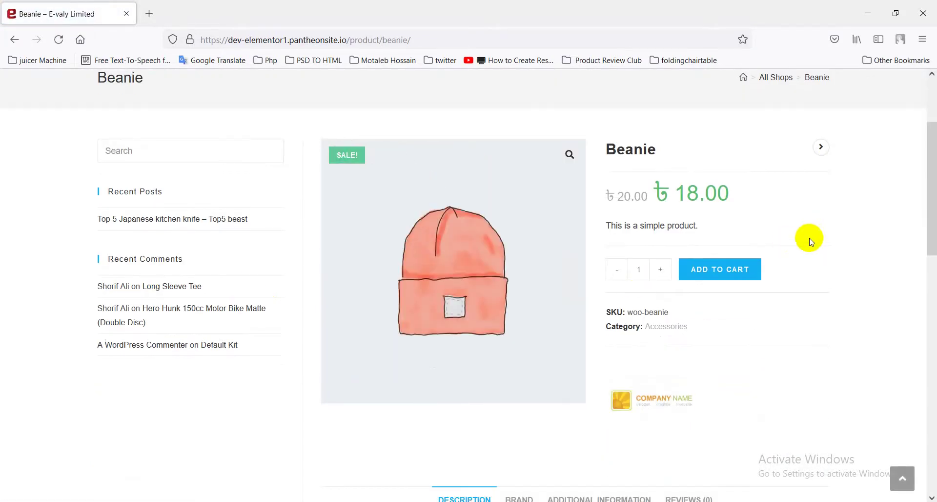
left_click(728, 269)
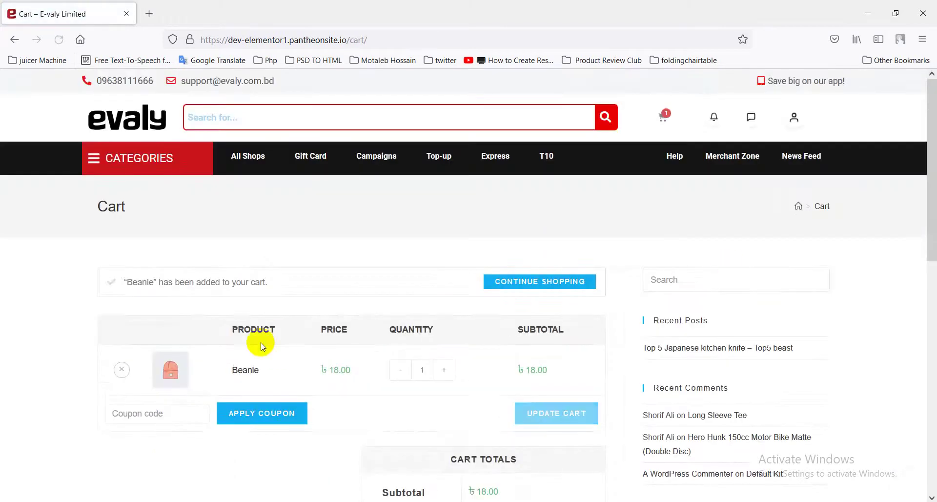
Step: Review the cart totals and proceed to checkout with the Beanie
scroll(273, 342, "down", 3)
scroll(540, 356, "down", 5)
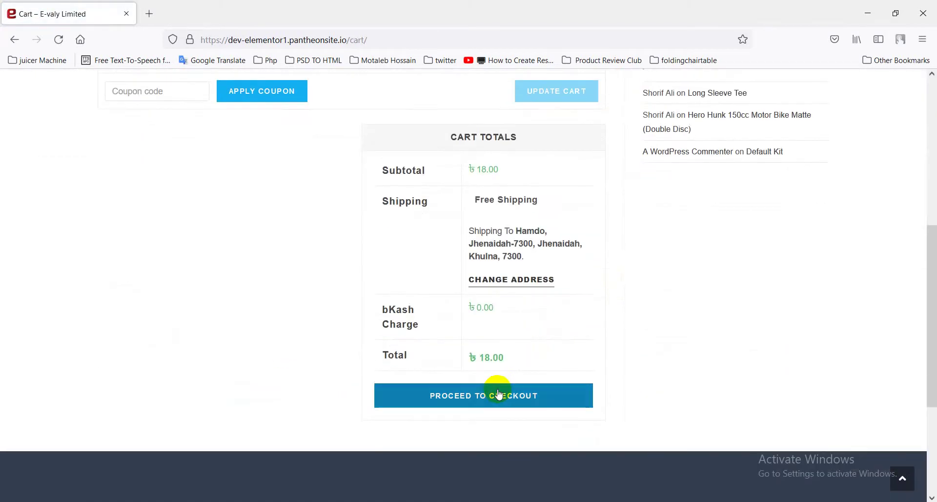
left_click(506, 403)
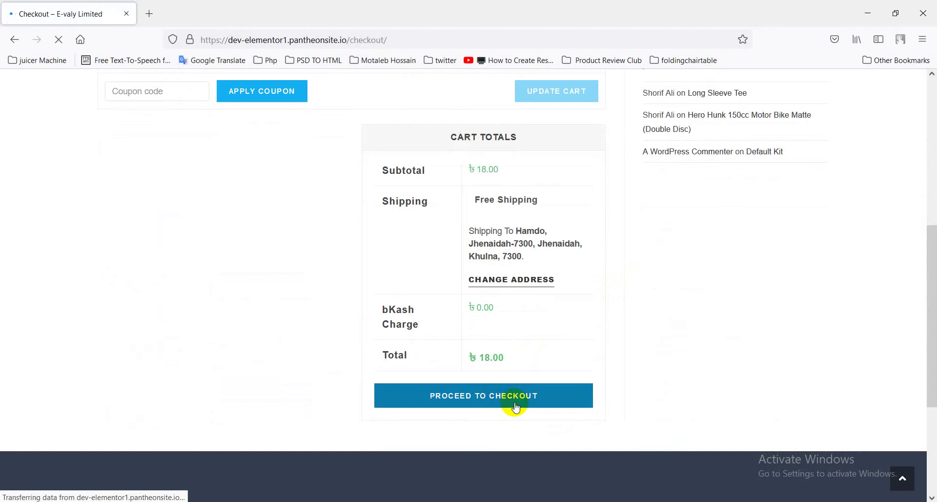
Step: Examine the checkout page's billing details, order summary and payment methods
scroll(334, 358, "down", 5)
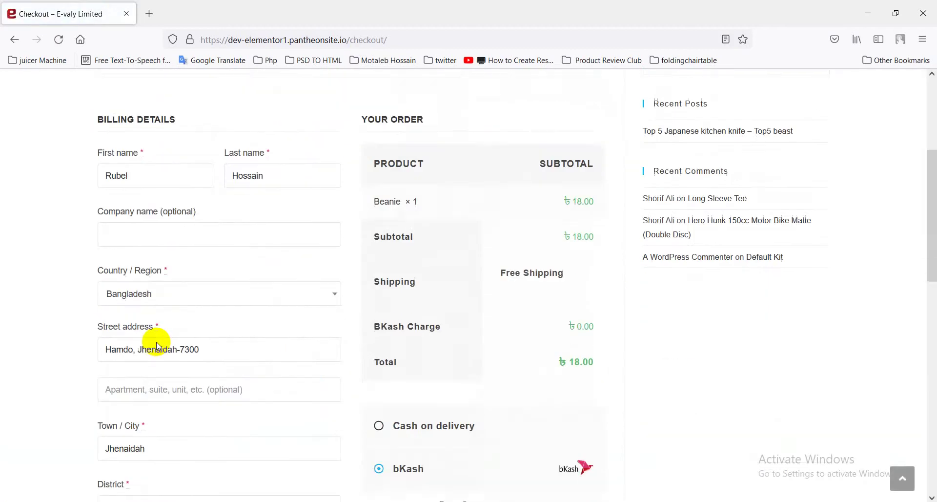
scroll(119, 341, "down", 7)
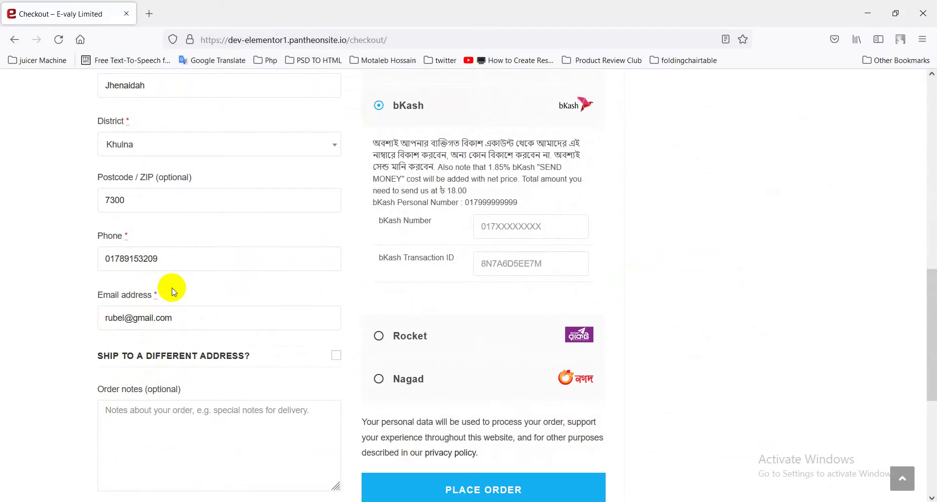
scroll(174, 291, "up", 10)
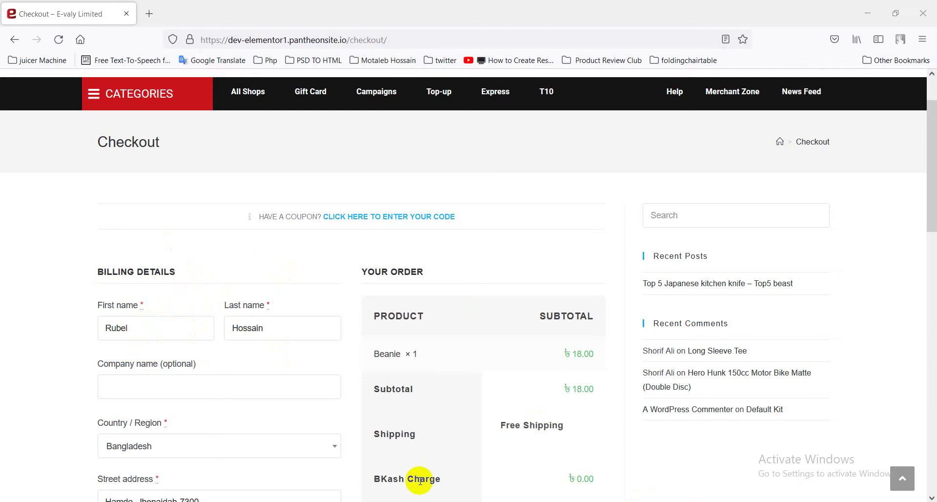
scroll(324, 408, "down", 4)
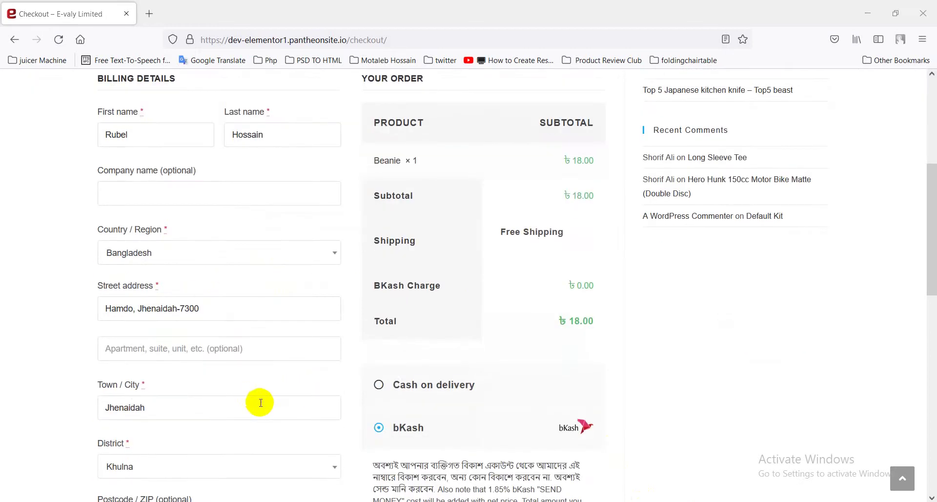
scroll(261, 402, "down", 5)
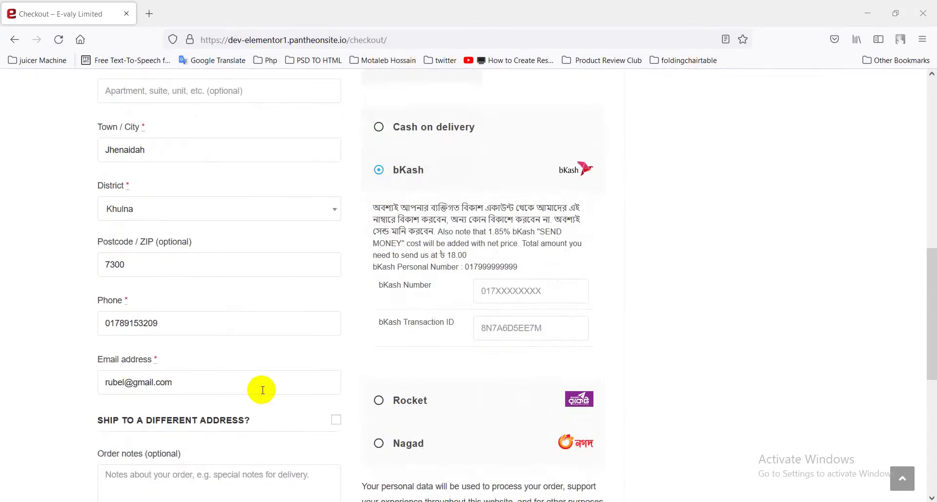
Step: Select the email address in the billing details and review the surrounding contact and address fields
scroll(262, 389, "down", 1)
left_click(195, 320)
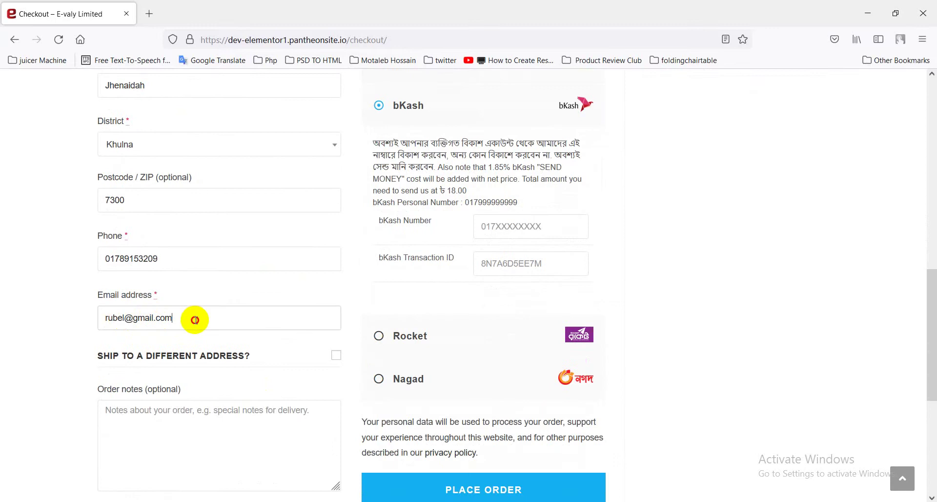
left_click_drag(195, 319, 27, 316)
scroll(136, 318, "down", 2)
scroll(175, 315, "up", 5)
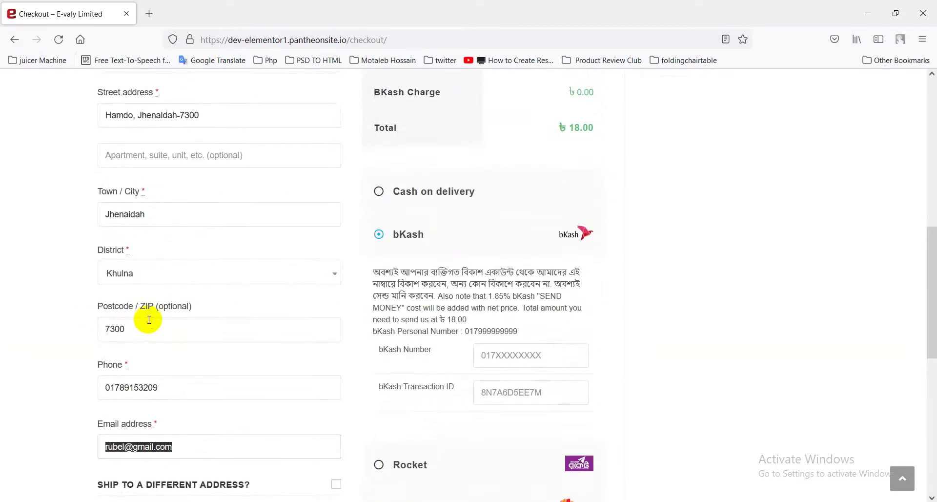
scroll(149, 320, "up", 1)
scroll(161, 319, "down", 2)
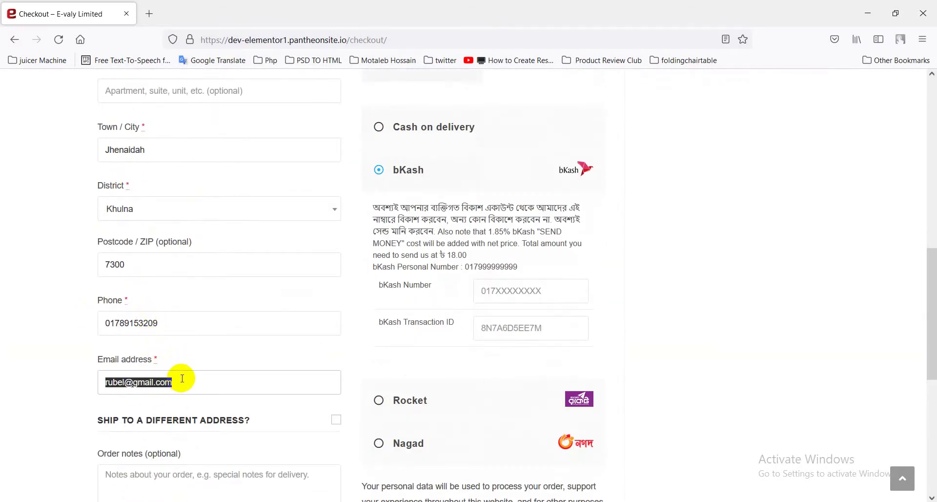
scroll(188, 308, "up", 2)
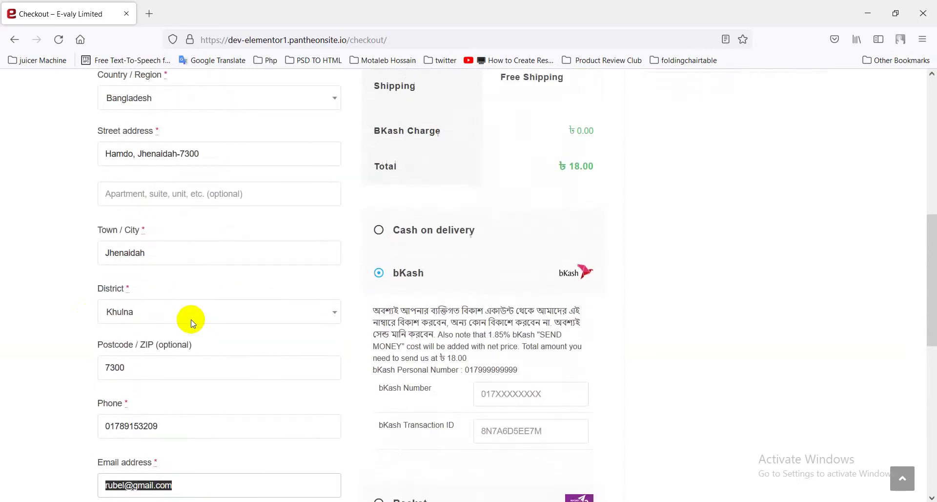
scroll(193, 323, "down", 3)
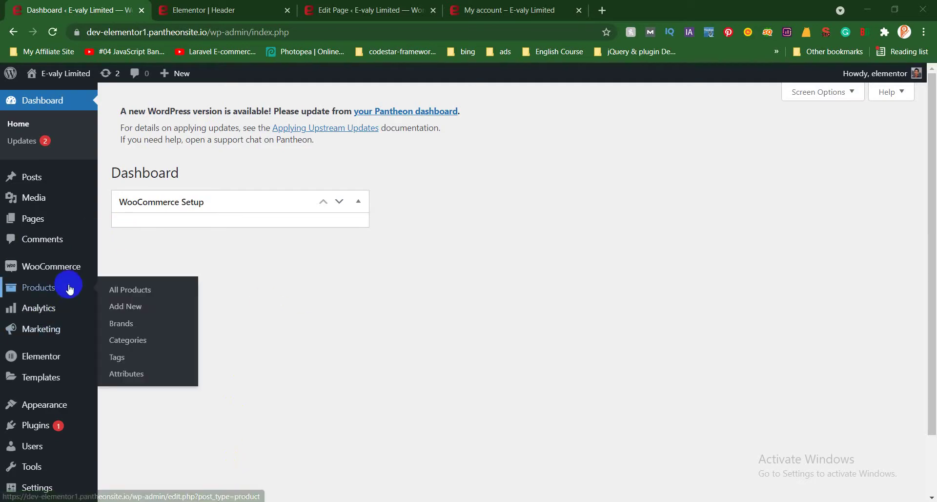
Step: In WooCommerce's Accounts & Privacy settings, allow customers to log into an existing account during checkout and save the changes
mouse_move(76, 277)
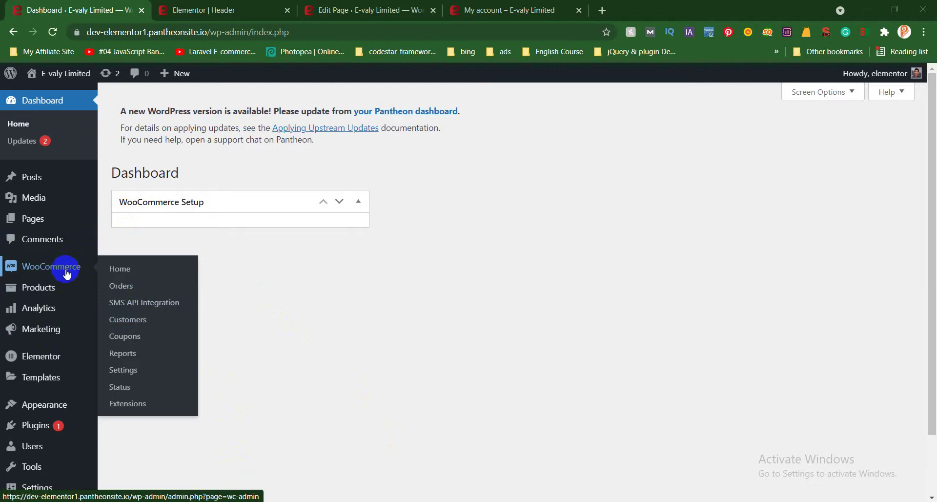
left_click(128, 374)
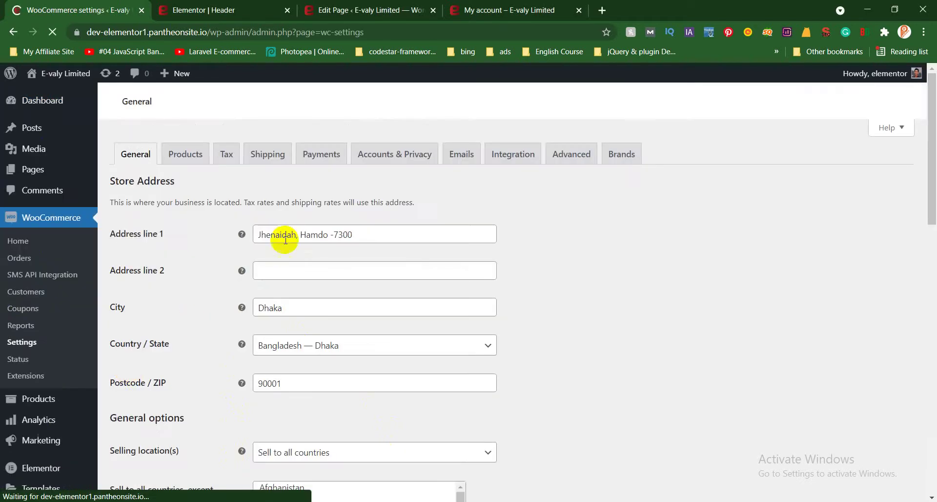
left_click(386, 170)
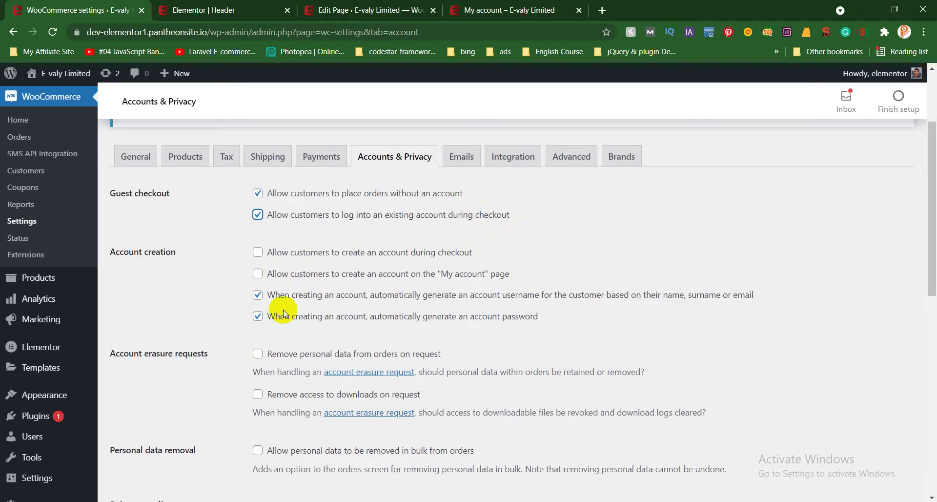
scroll(250, 337, "down", 12)
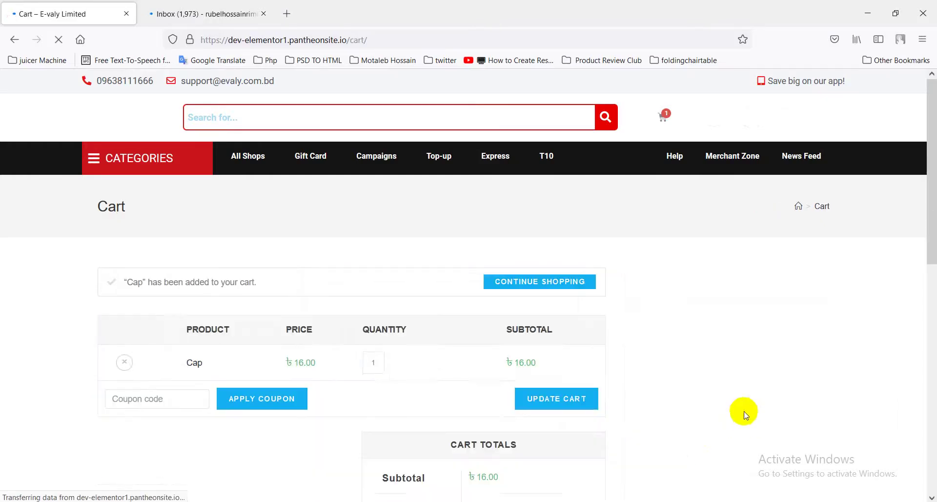
Step: Proceed from the cart to checkout with the Cap and review the billing details and order summary
scroll(442, 402, "down", 8)
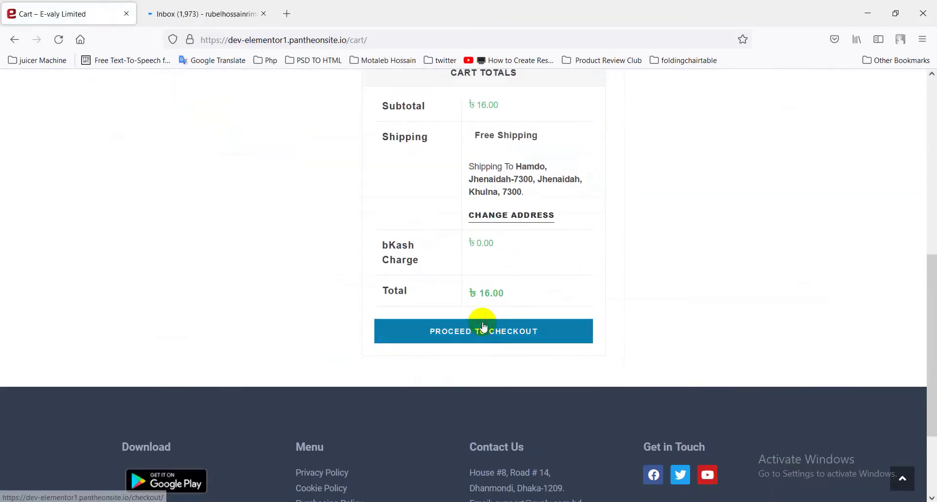
left_click(483, 336)
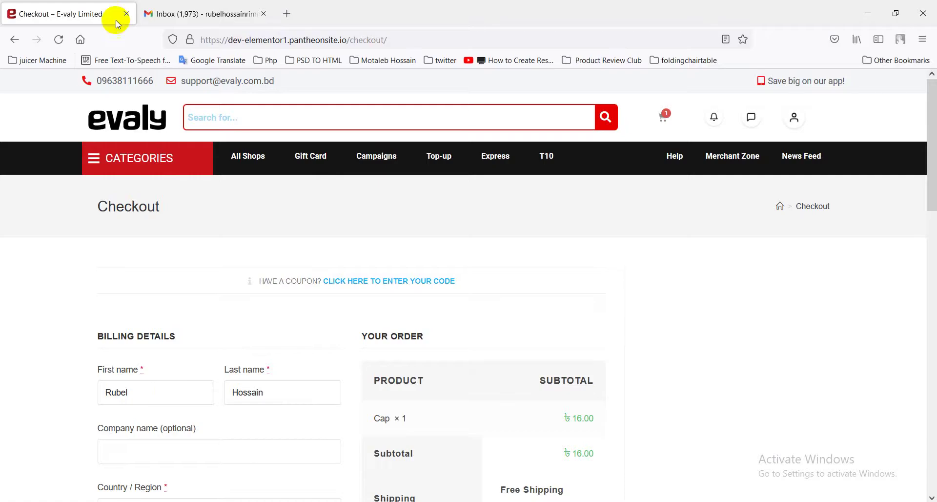
scroll(338, 254, "down", 5)
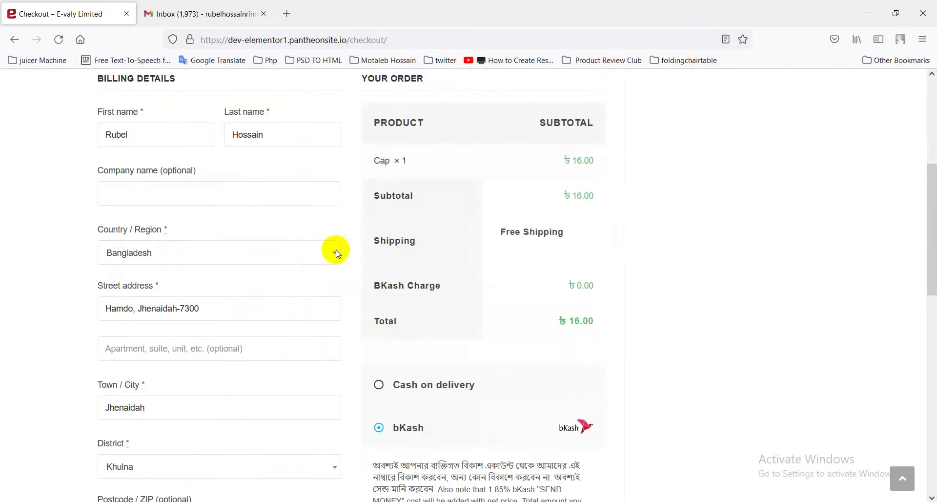
scroll(557, 229, "up", 5)
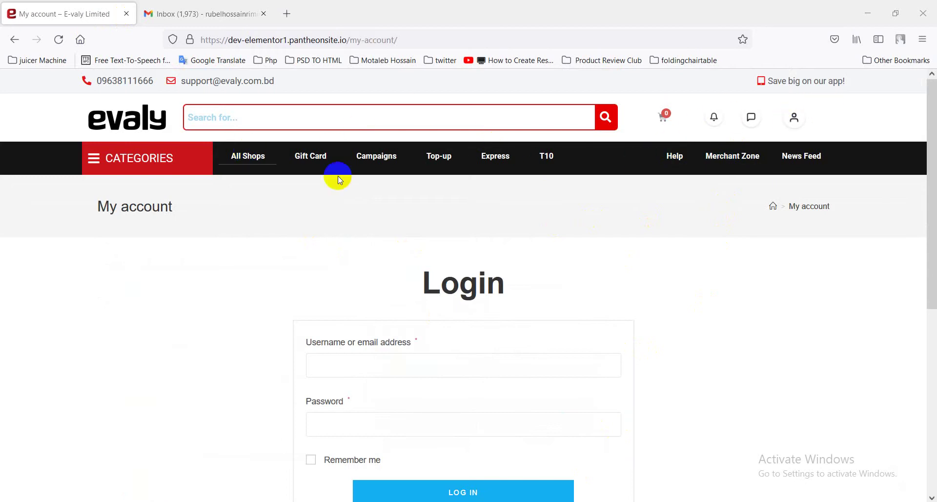
left_click(14, 41)
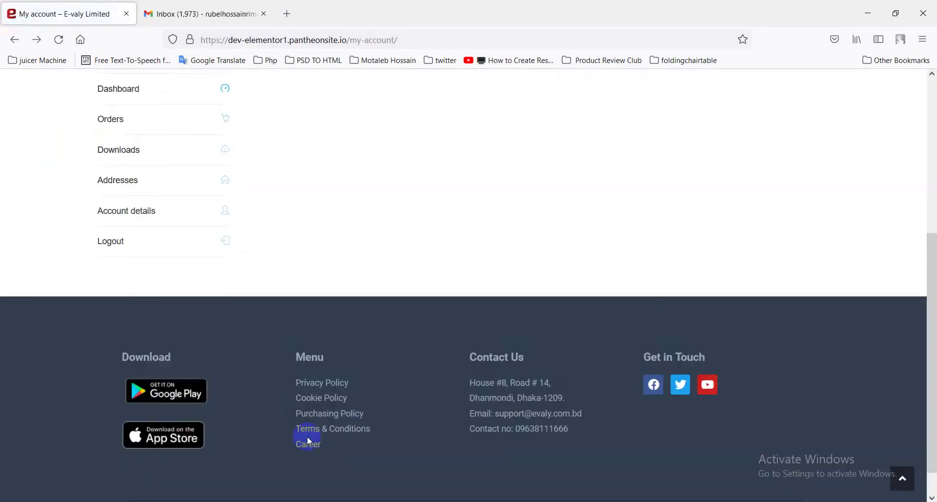
scroll(240, 326, "up", 2)
key("alt+Right")
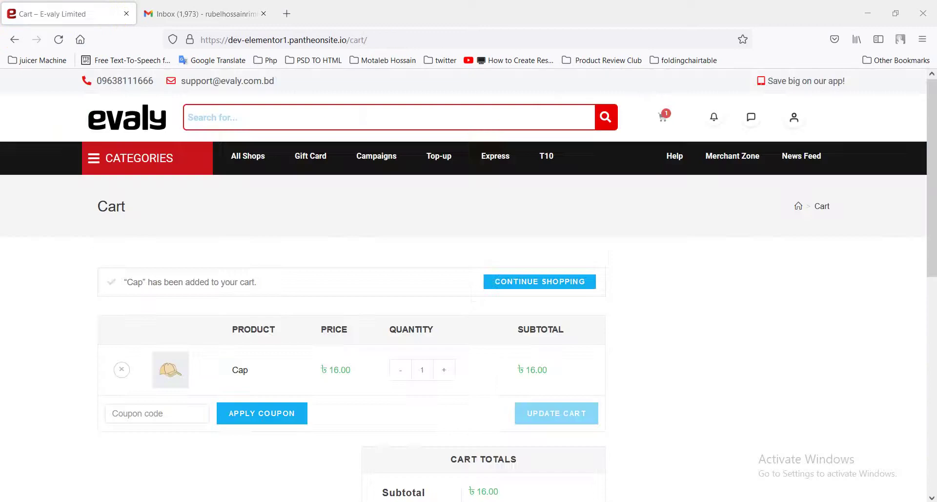
Step: Proceed to checkout with the Cap as a logged-out customer and look over the checkout page
scroll(501, 429, "down", 8)
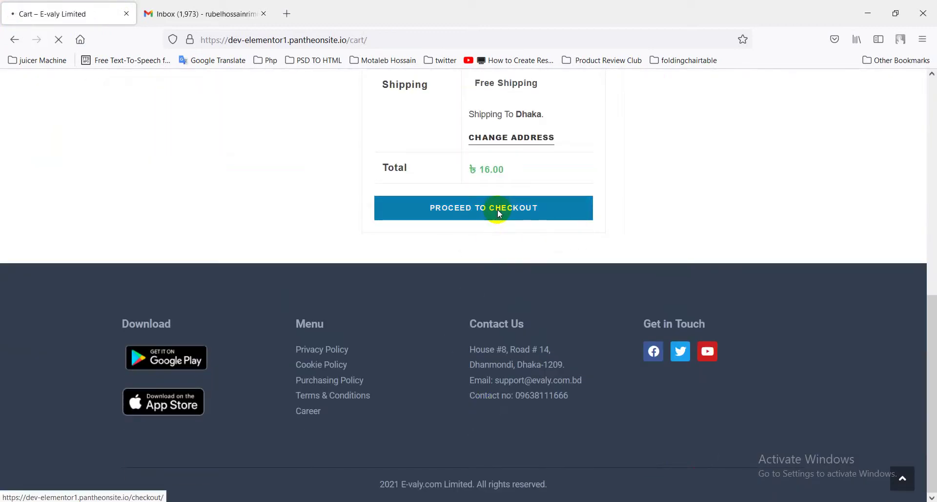
left_click(498, 213)
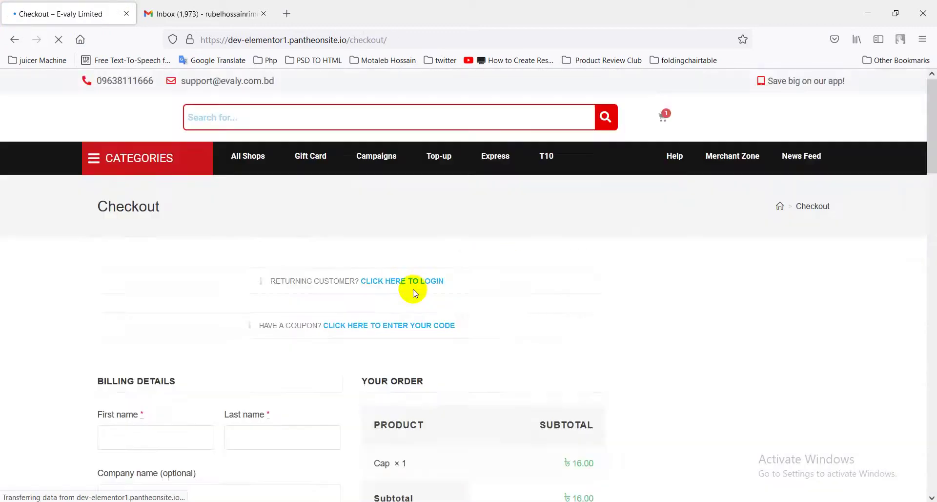
scroll(390, 263, "down", 6)
scroll(241, 255, "up", 6)
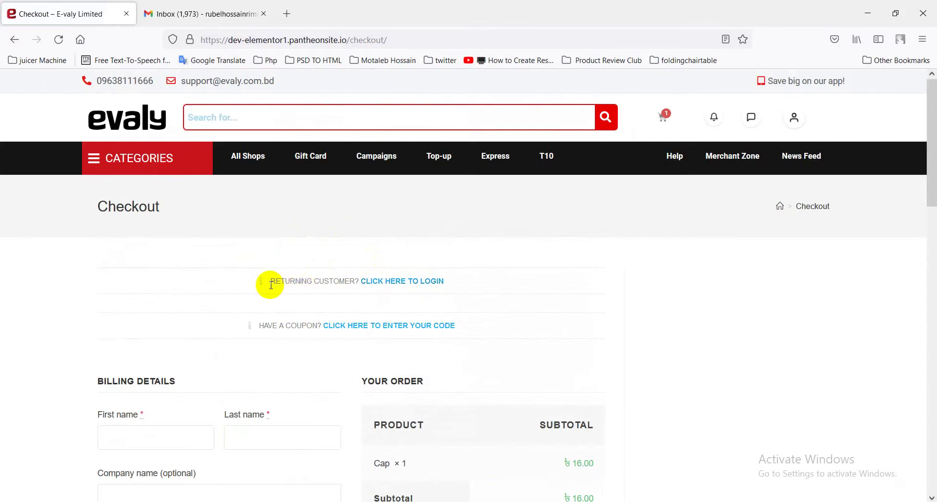
Step: Open the returning customer login form on the checkout page and examine its fields
left_click_drag(275, 283, 359, 289)
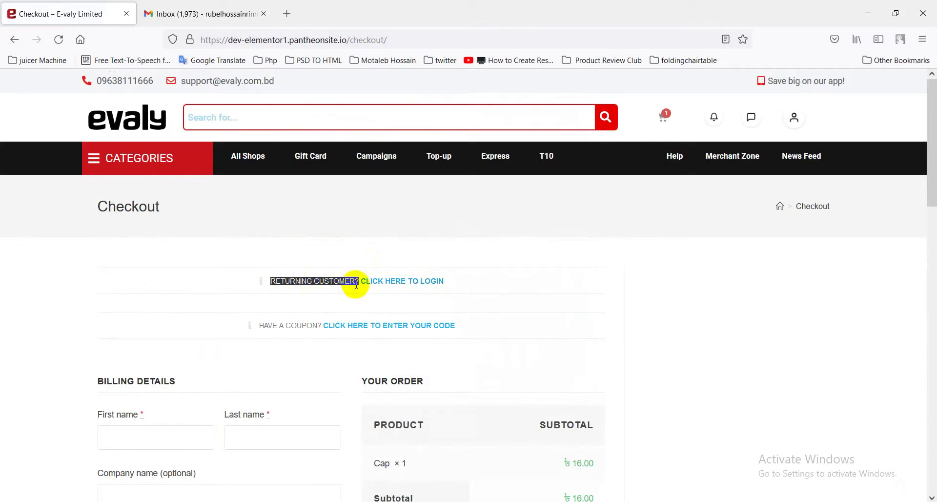
left_click(416, 281)
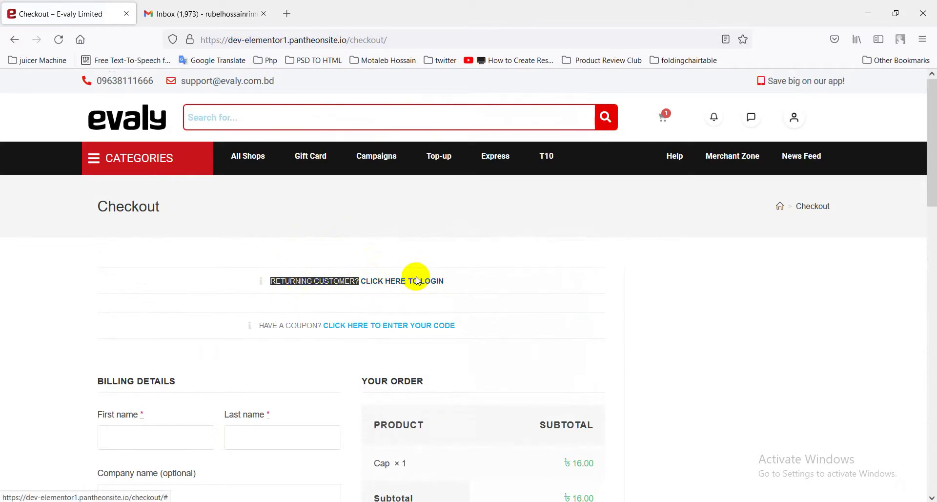
scroll(335, 293, "down", 3)
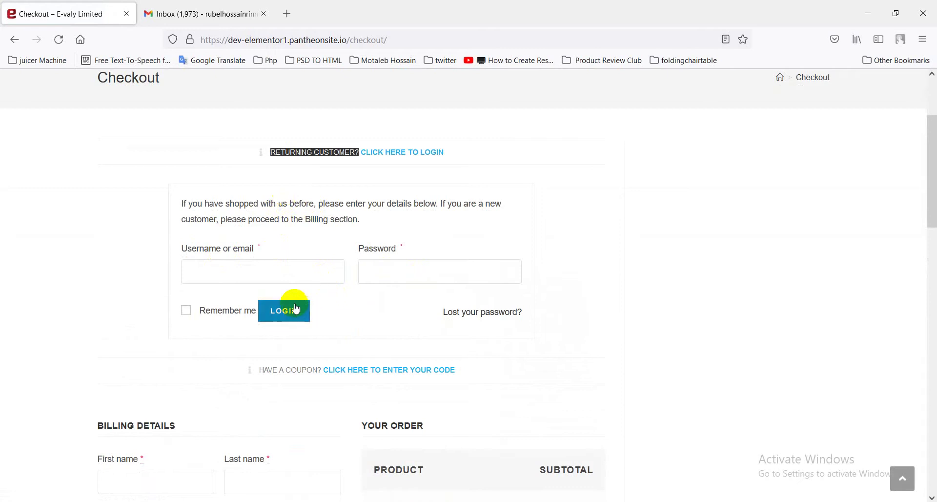
scroll(332, 229, "up", 2)
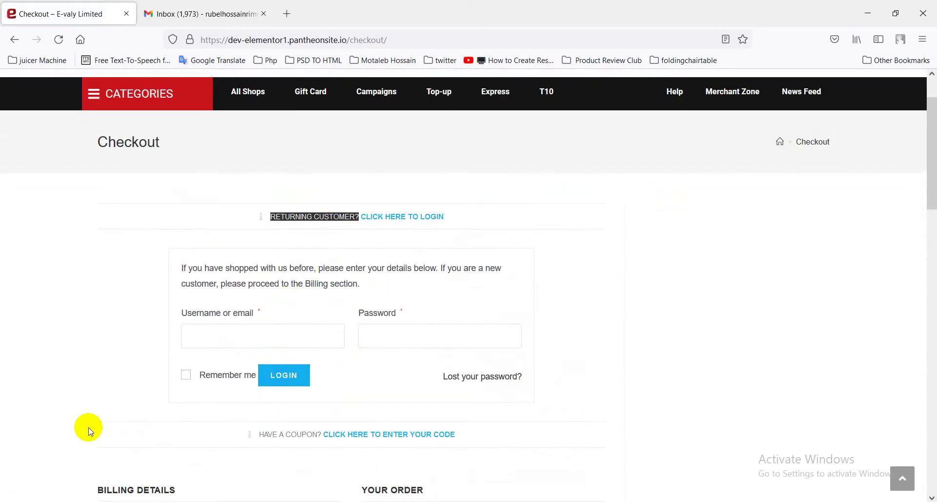
scroll(234, 339, "down", 3)
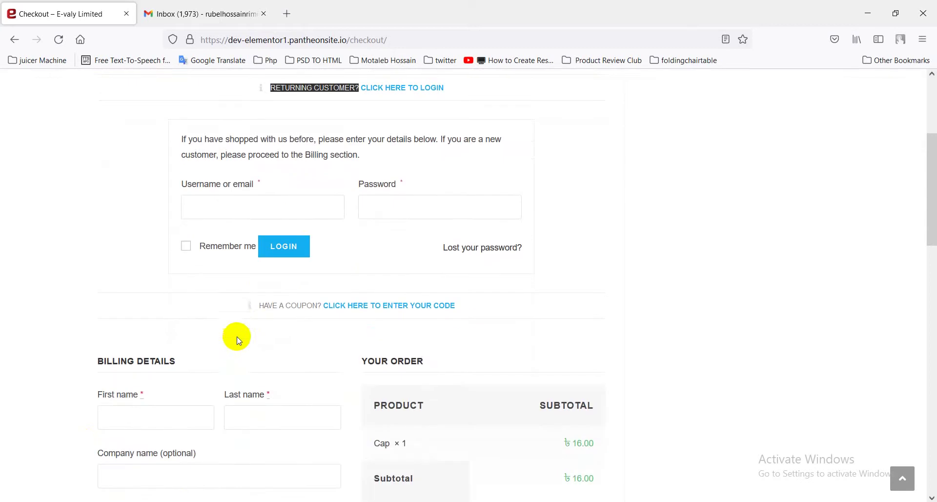
scroll(238, 332, "up", 3)
scroll(251, 411, "down", 4)
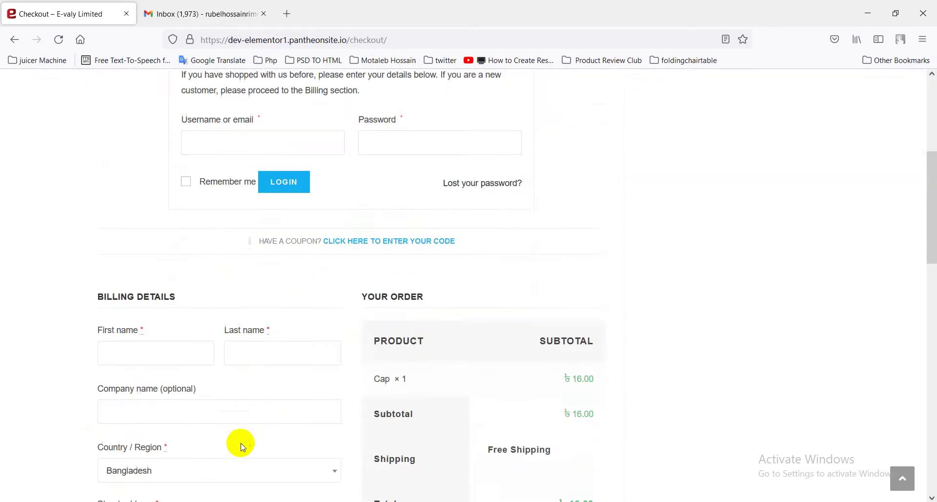
Step: Check the saved guest checkout options in the Accounts & Privacy settings against the login form on the checkout page
left_click(230, 439)
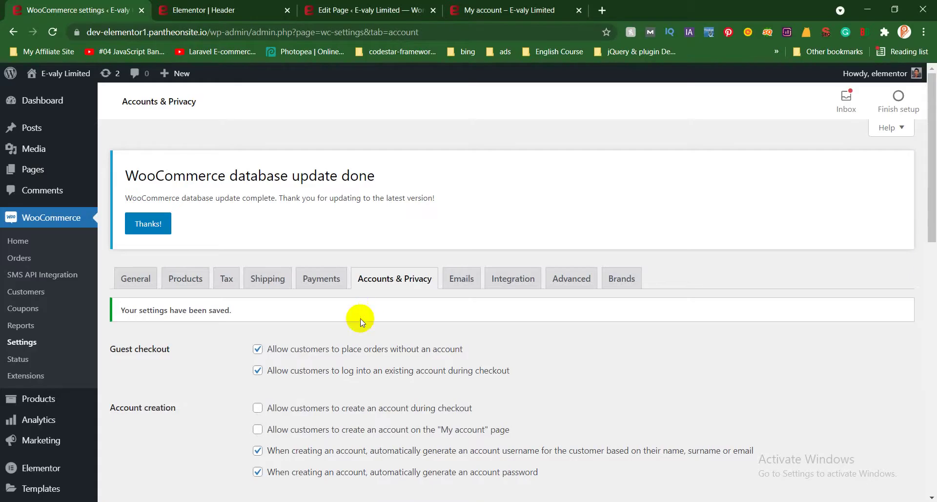
key("alt+Tab")
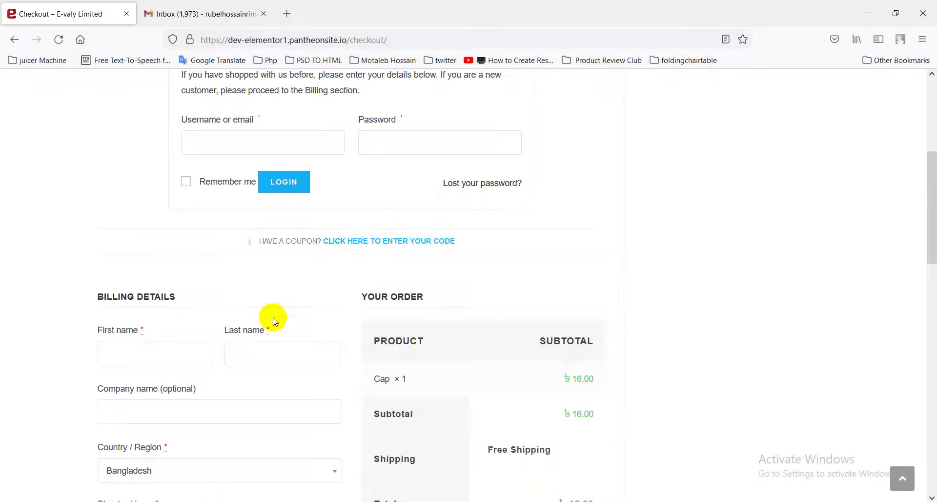
scroll(356, 268, "up", 3)
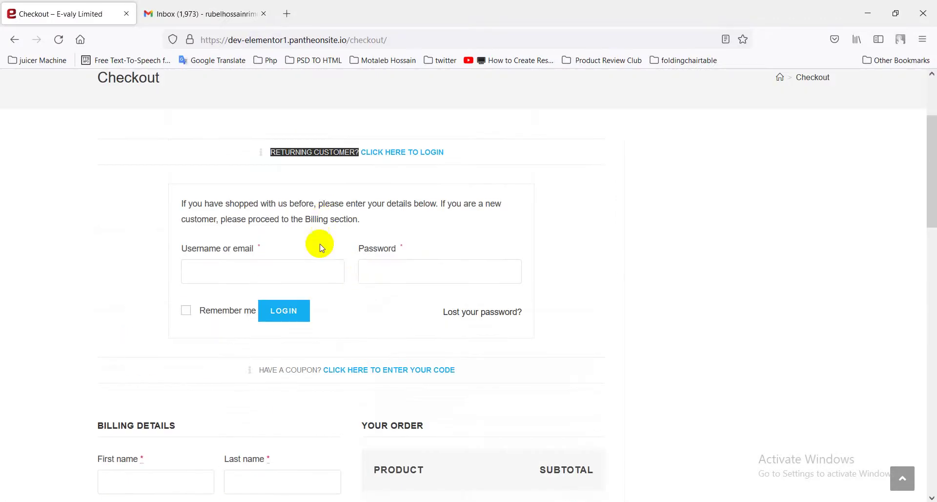
scroll(329, 268, "up", 2)
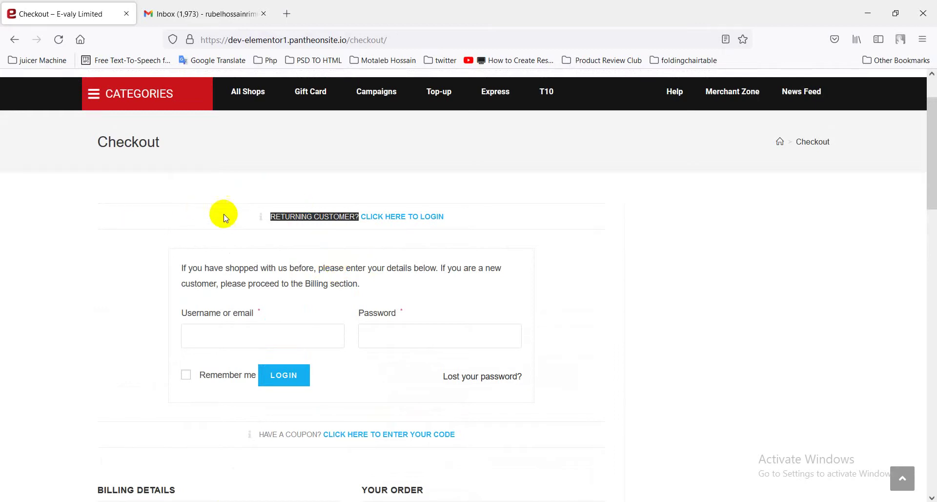
Step: Expand the coupon code form on the checkout page, look it over and collapse it again
scroll(329, 305, "down", 3)
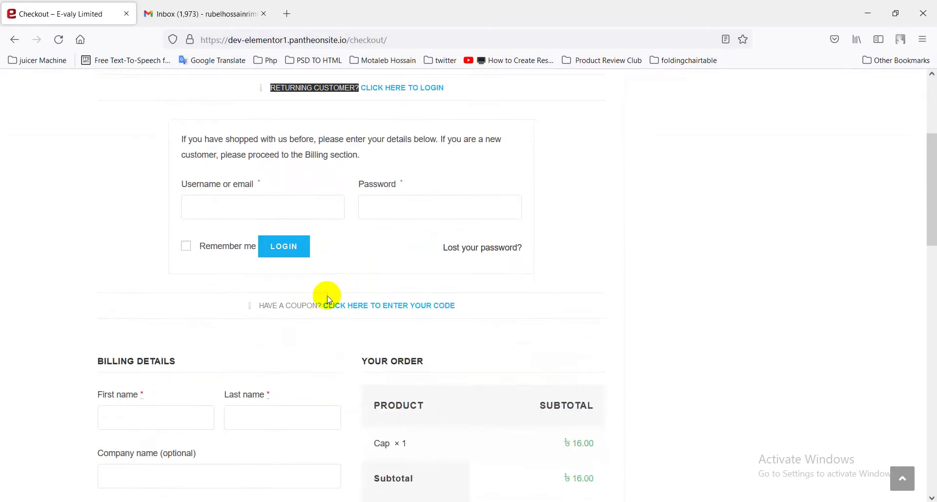
left_click(347, 306)
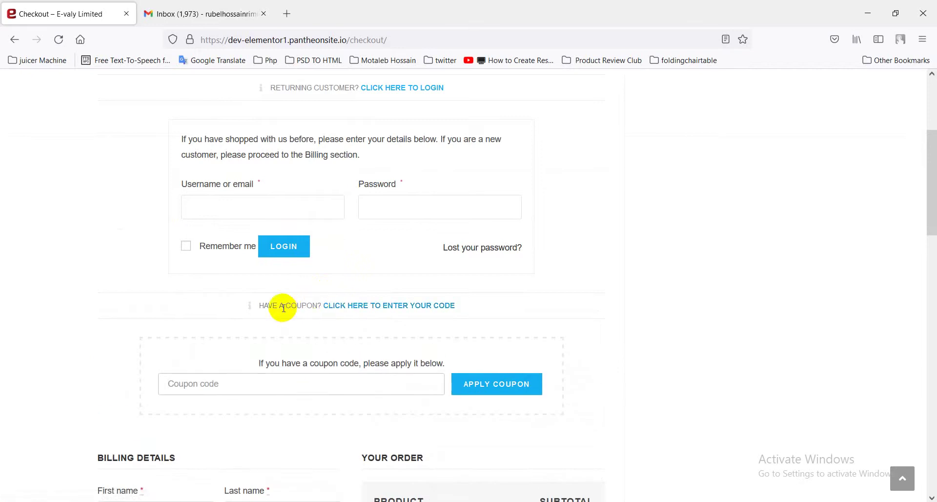
scroll(341, 264, "down", 3)
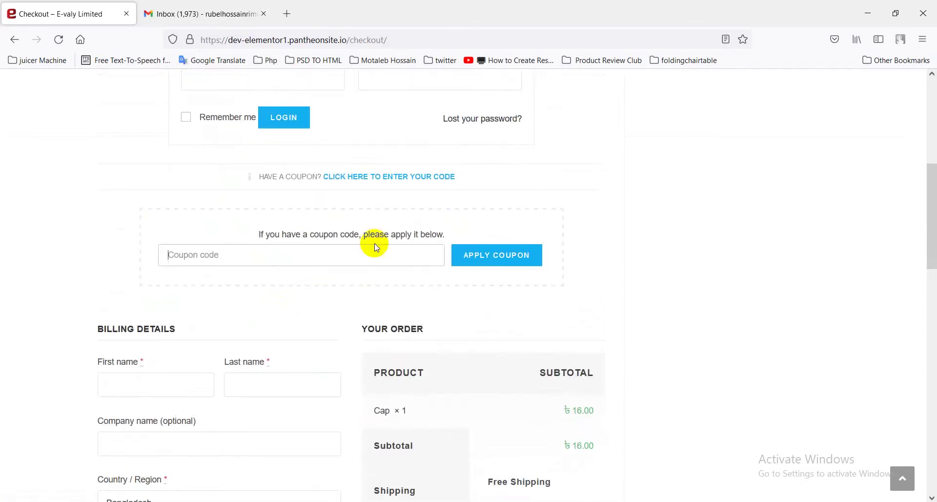
left_click(411, 178)
scroll(301, 219, "up", 5)
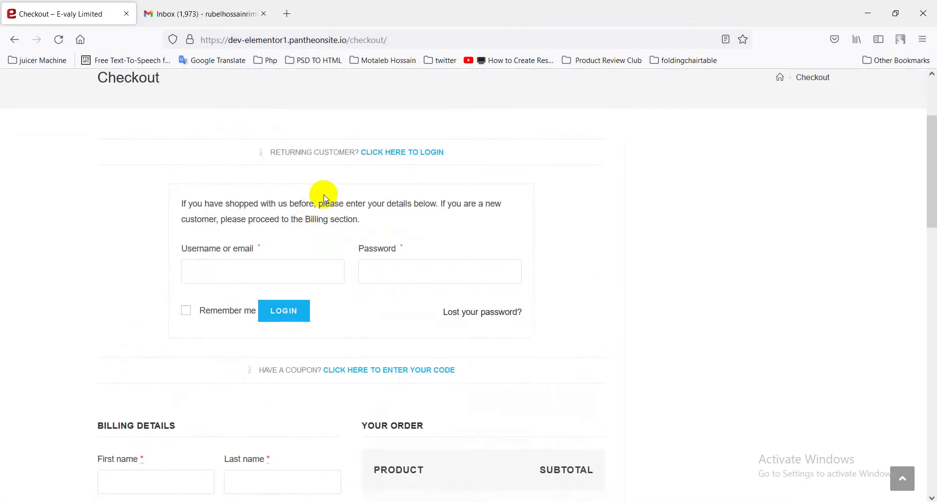
Step: Collapse the returning customer login form and toggle the coupon code form open and closed once more
left_click(379, 155)
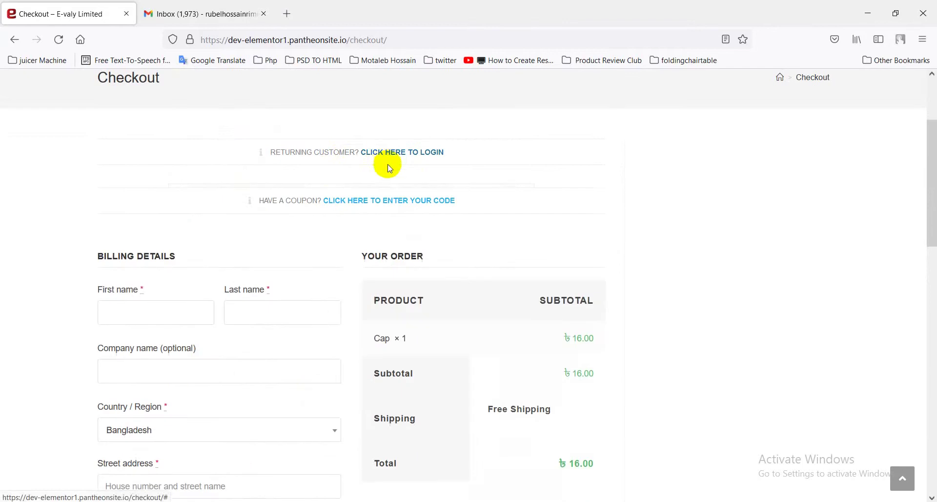
left_click(355, 203)
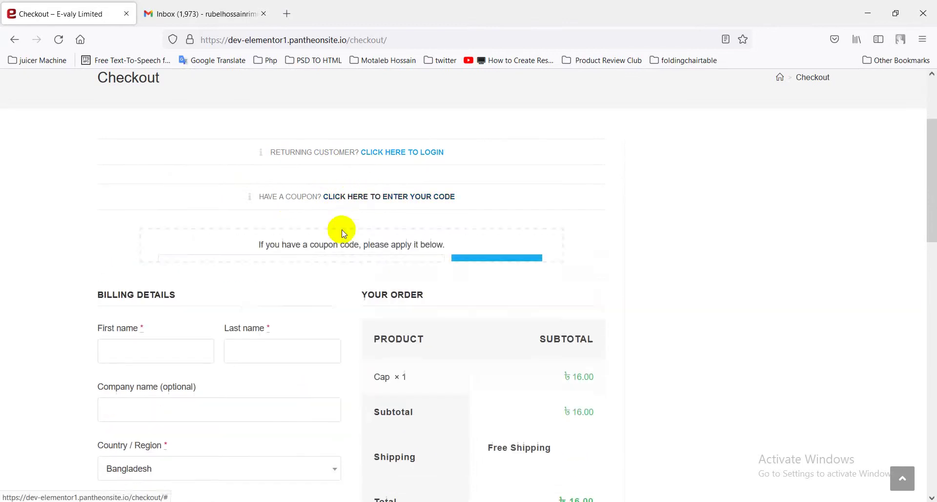
scroll(428, 261, "down", 4)
scroll(426, 259, "up", 4)
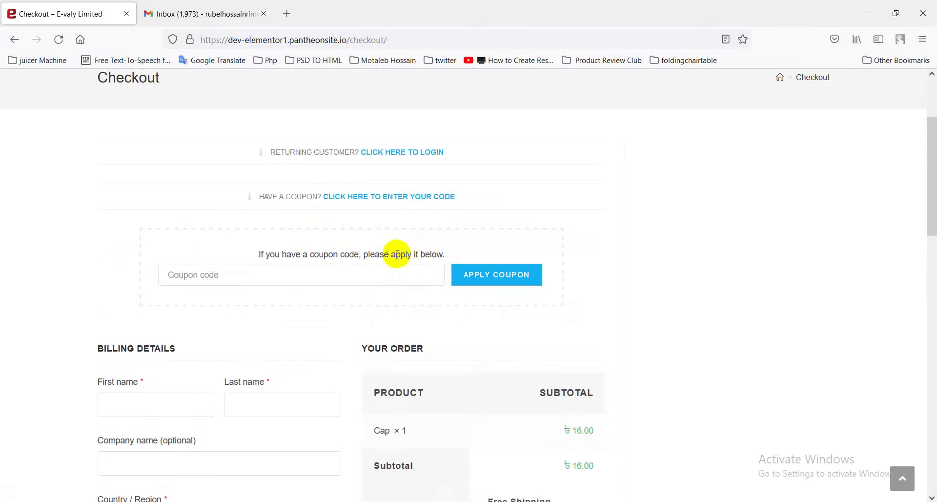
left_click(406, 197)
Step: Examine the logged-out checkout page's billing fields, payment methods and order placement section
scroll(349, 243, "down", 5)
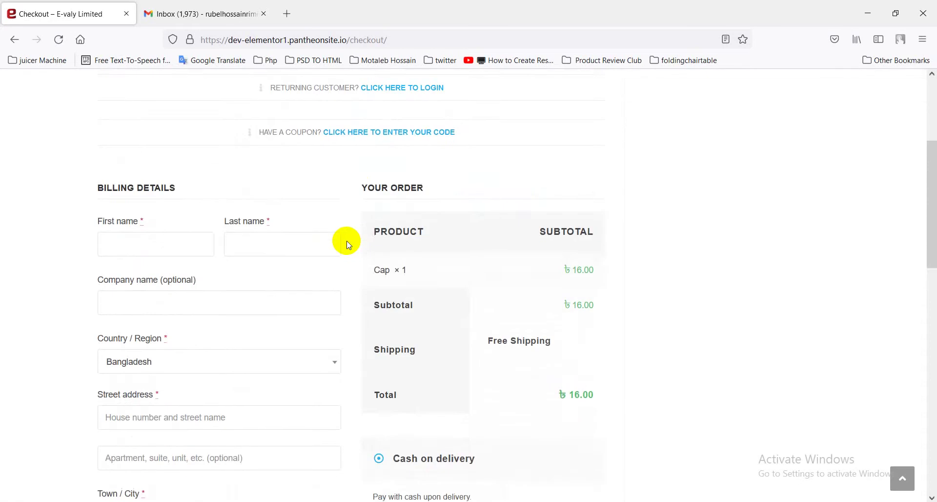
scroll(347, 241, "up", 6)
scroll(346, 241, "down", 12)
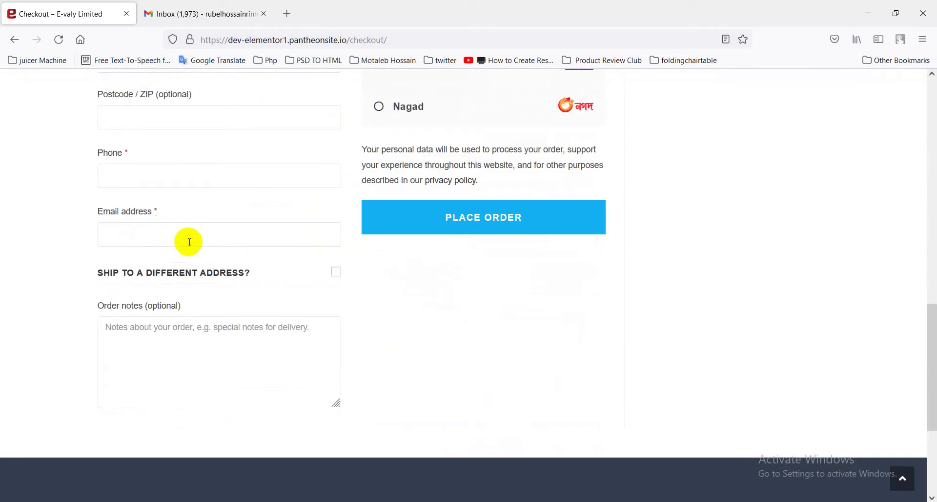
scroll(188, 241, "up", 3)
scroll(190, 243, "down", 3)
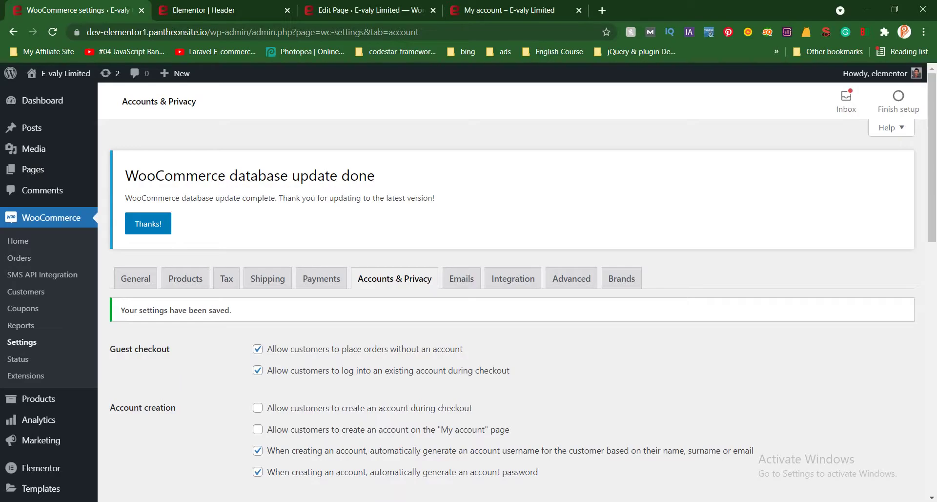
Step: Allow customers to create an account during checkout and on the "My account" page, and save the Accounts & Privacy settings
scroll(276, 215, "down", 1)
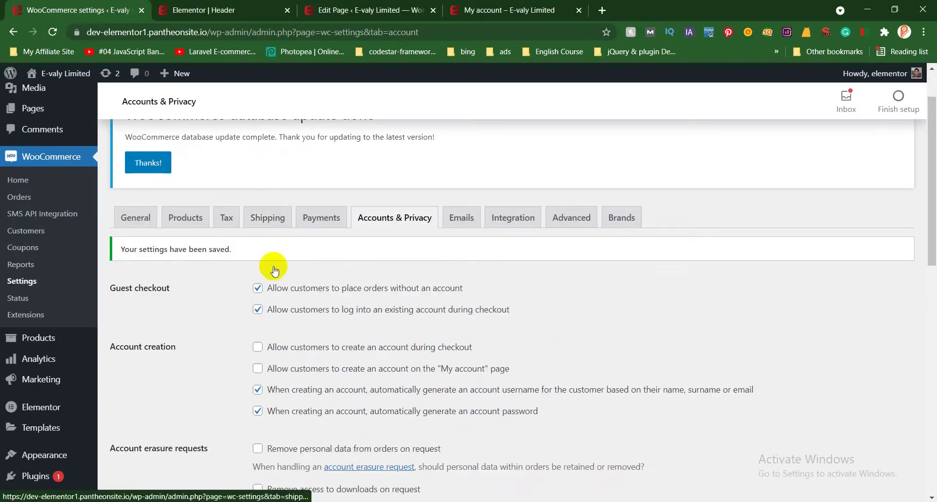
scroll(221, 251, "down", 2)
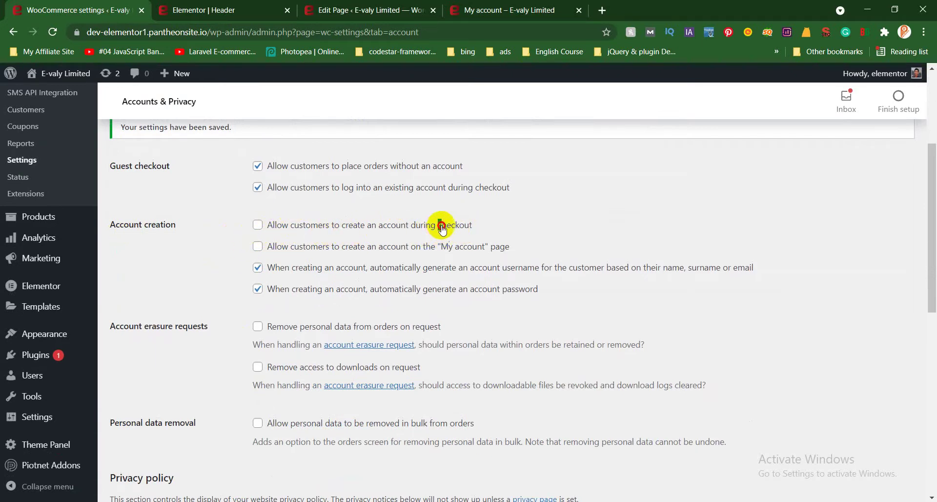
left_click_drag(438, 227, 488, 235)
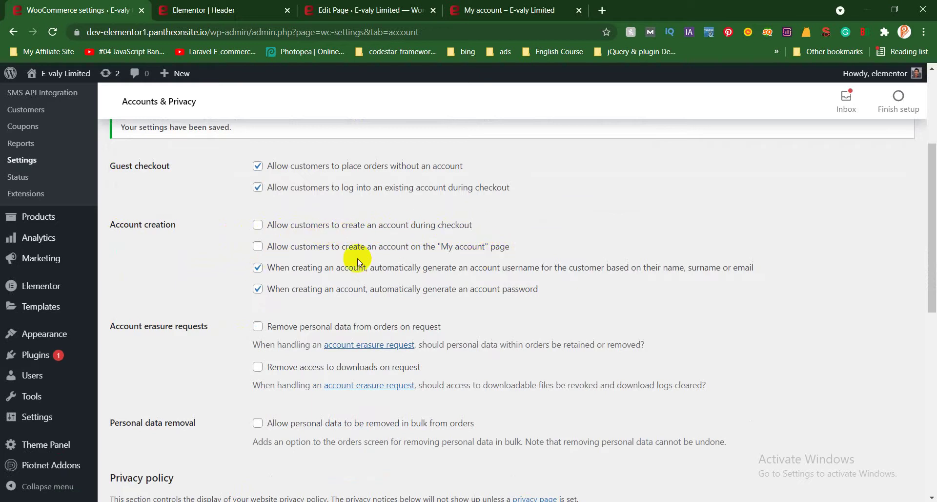
left_click(300, 245)
scroll(298, 231, "down", 10)
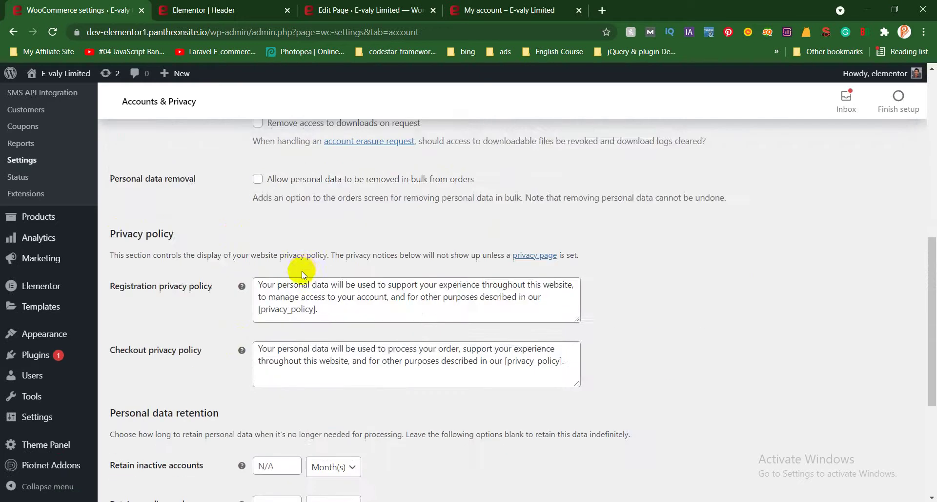
left_click(141, 438)
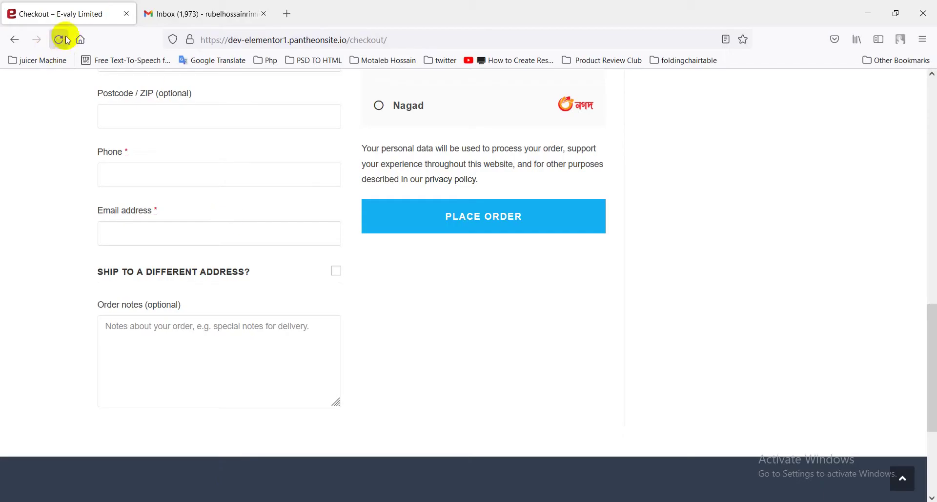
Step: Reload the checkout page in Firefox and check its billing section for the account creation option
left_click(68, 40)
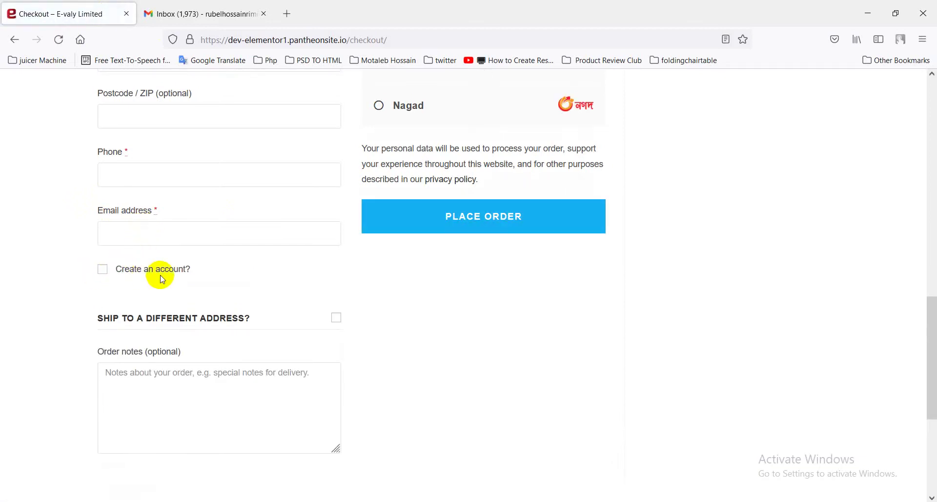
scroll(197, 265, "up", 15)
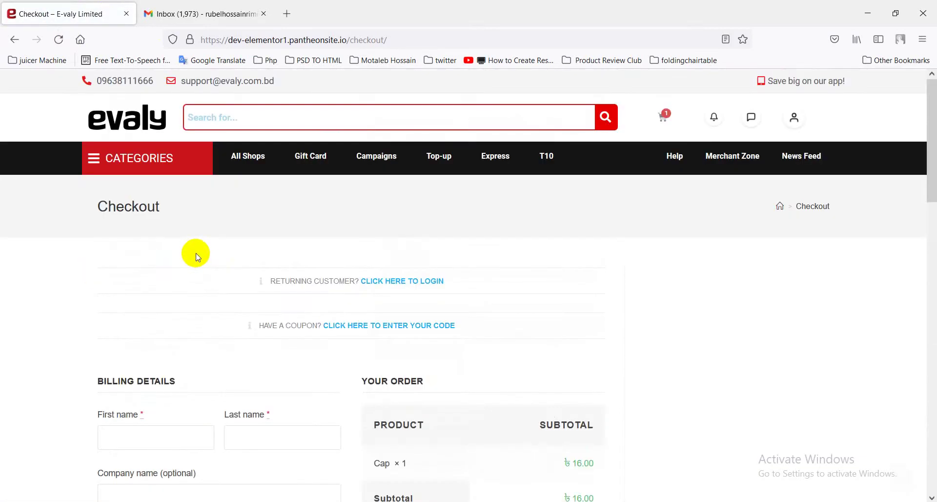
scroll(224, 414, "down", 6)
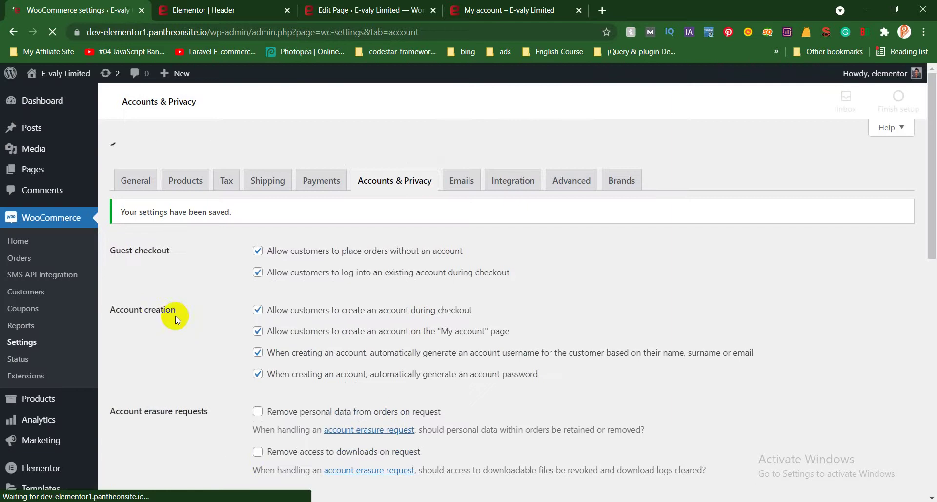
Step: Compare the saved account creation options in the WooCommerce settings in Chrome with the login, coupon and billing sections of the Firefox checkout page
left_click(40, 101)
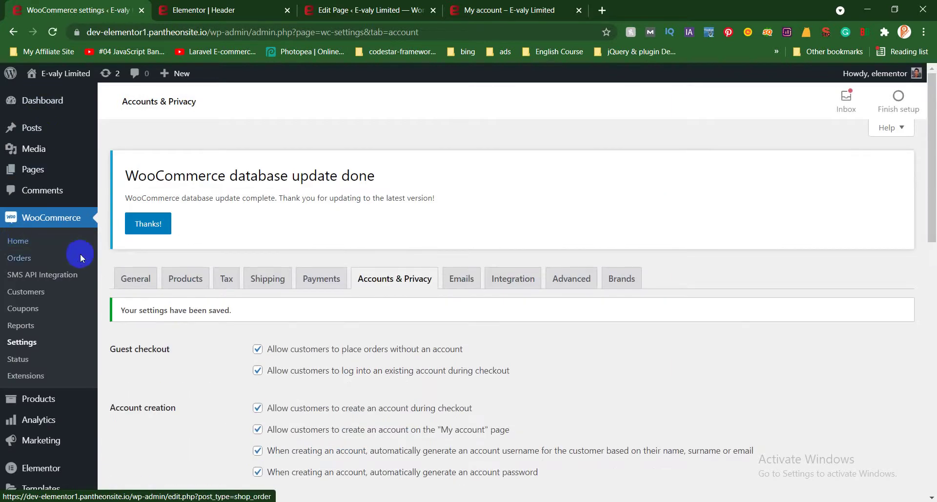
scroll(415, 280, "down", 3)
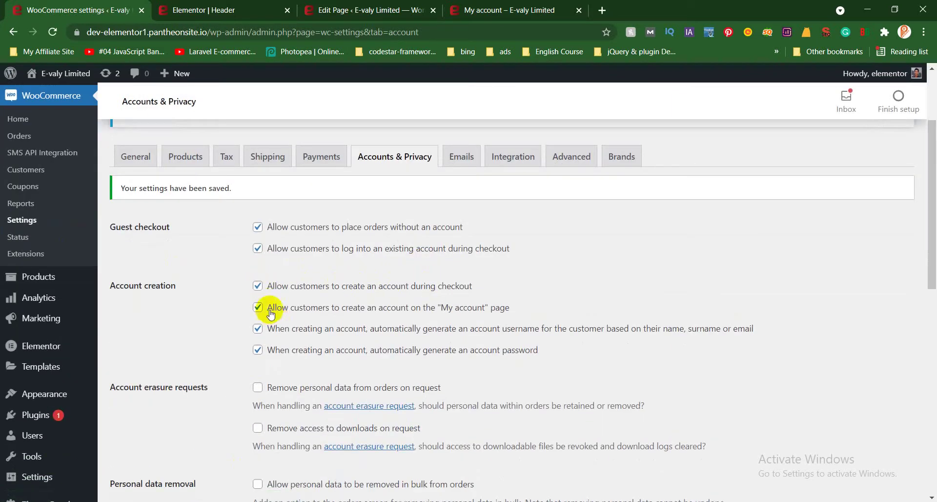
left_click(220, 499)
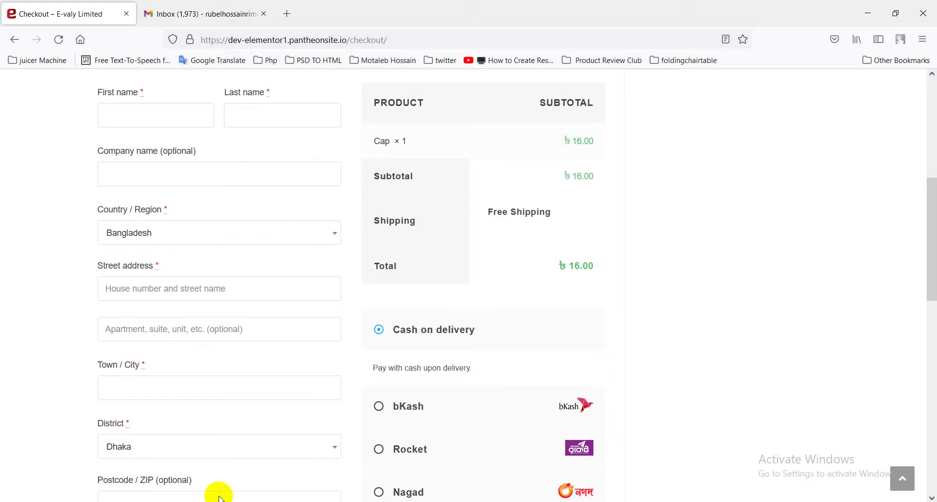
scroll(212, 322, "down", 10)
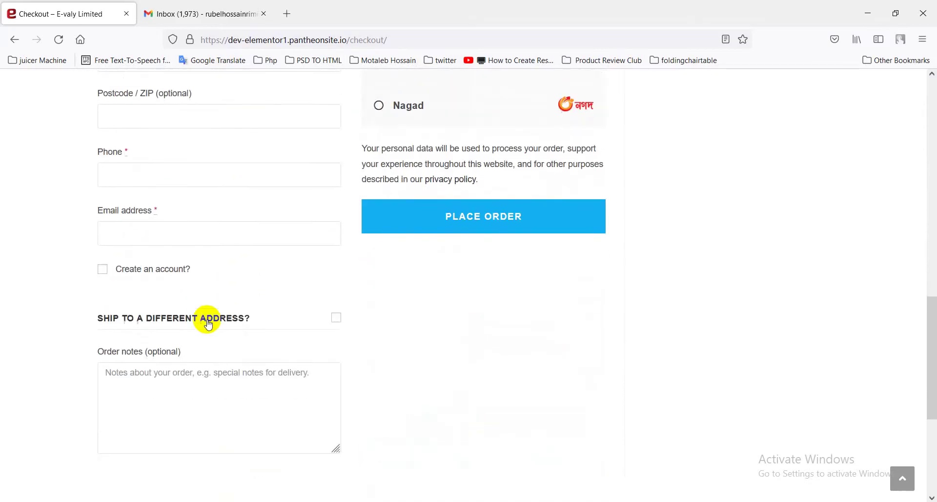
scroll(200, 286, "up", 11)
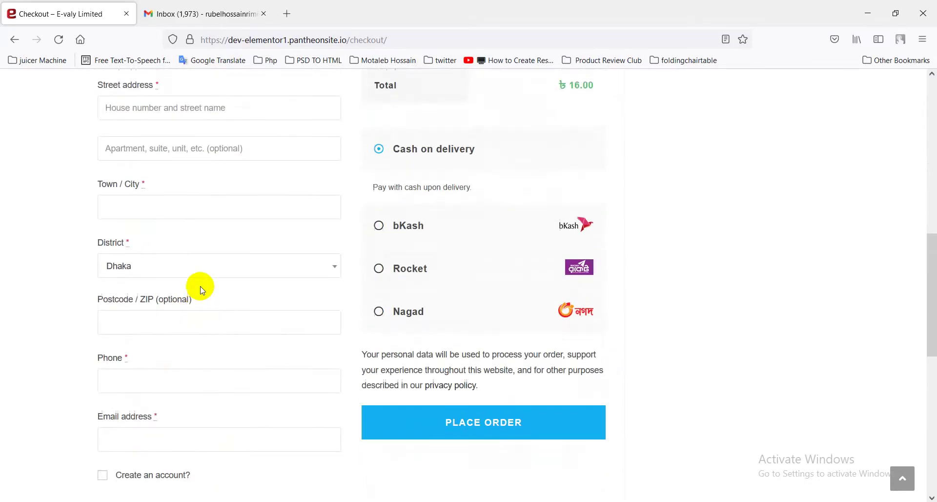
scroll(238, 166, "up", 3)
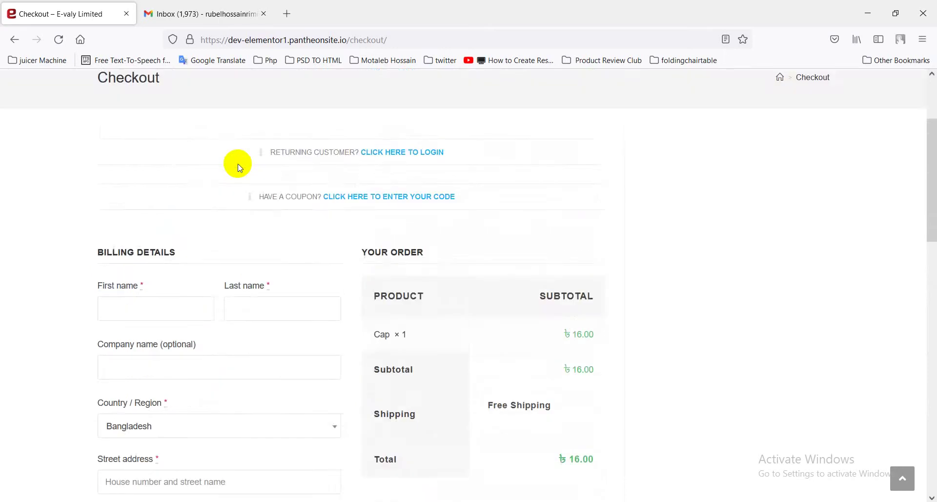
scroll(237, 165, "down", 11)
scroll(237, 166, "up", 5)
scroll(238, 168, "up", 4)
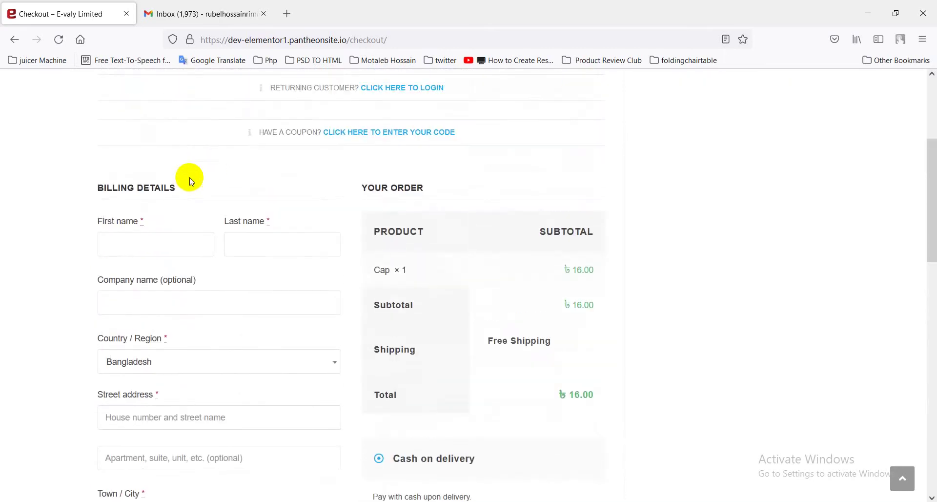
Step: Fill in the customer's first and last name, street address, town and phone number in the billing details, and enable Create an account
left_click(146, 243)
left_click(156, 274)
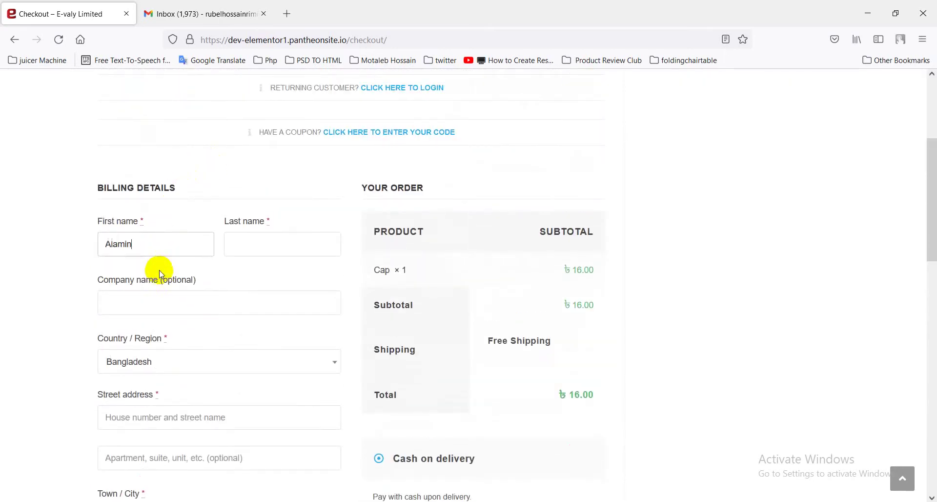
left_click(273, 241)
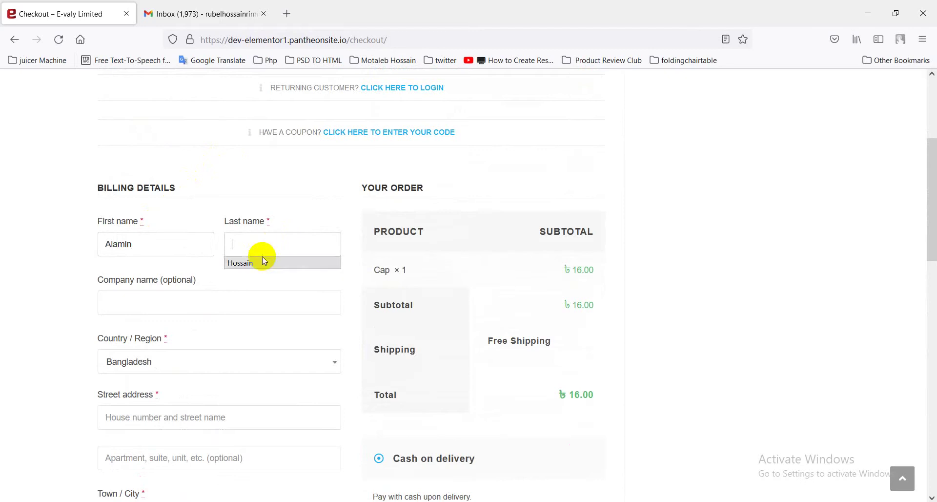
left_click(262, 256)
scroll(168, 293, "down", 5)
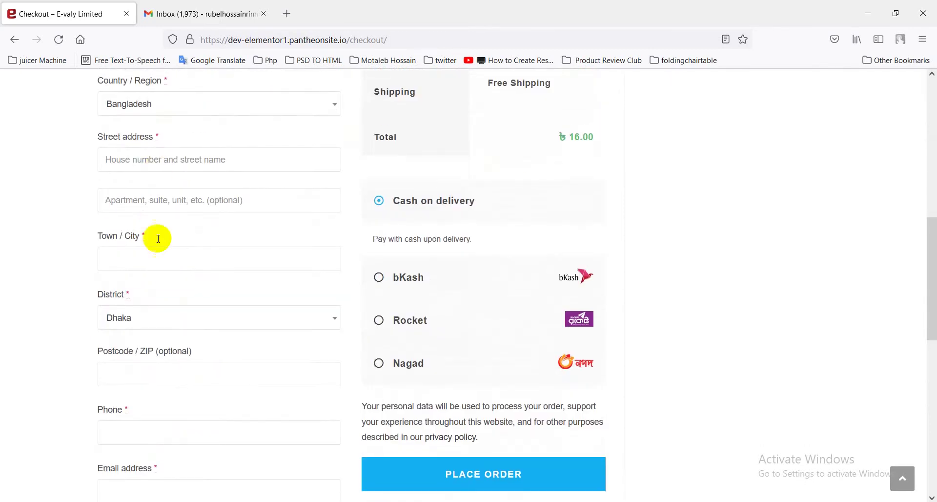
left_click(162, 264)
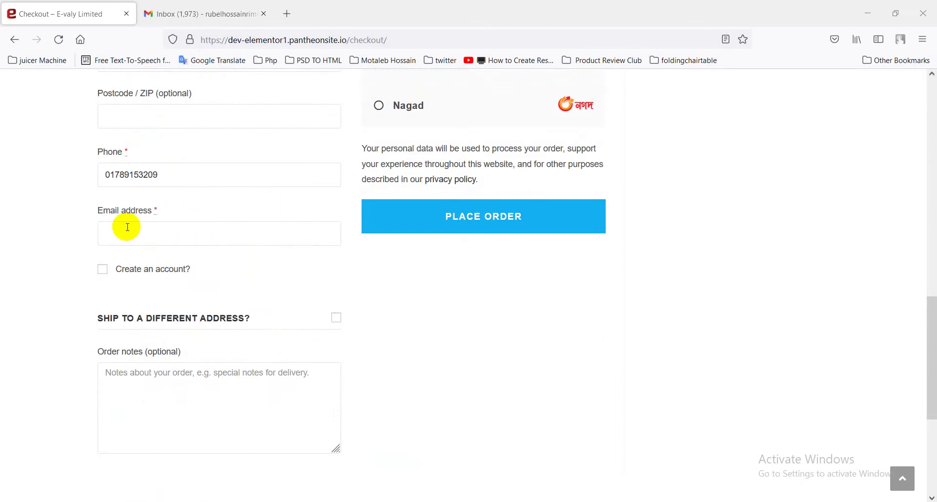
left_click(103, 271)
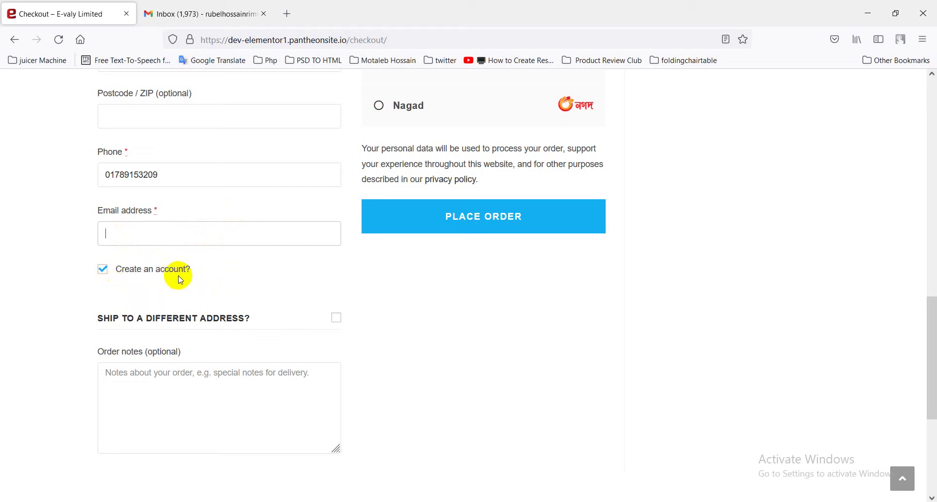
Step: Switch to the Gmail inbox and open the signed-in account's details
left_click(228, 5)
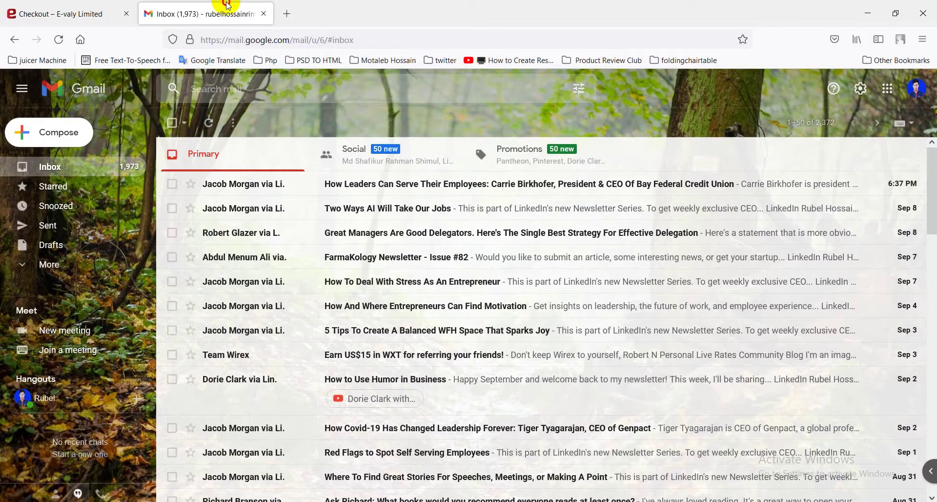
left_click(112, 10)
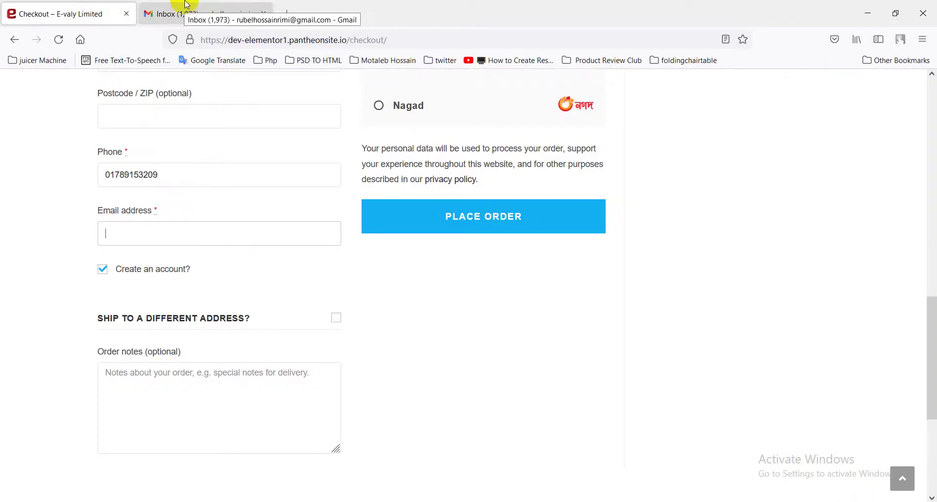
left_click(187, 5)
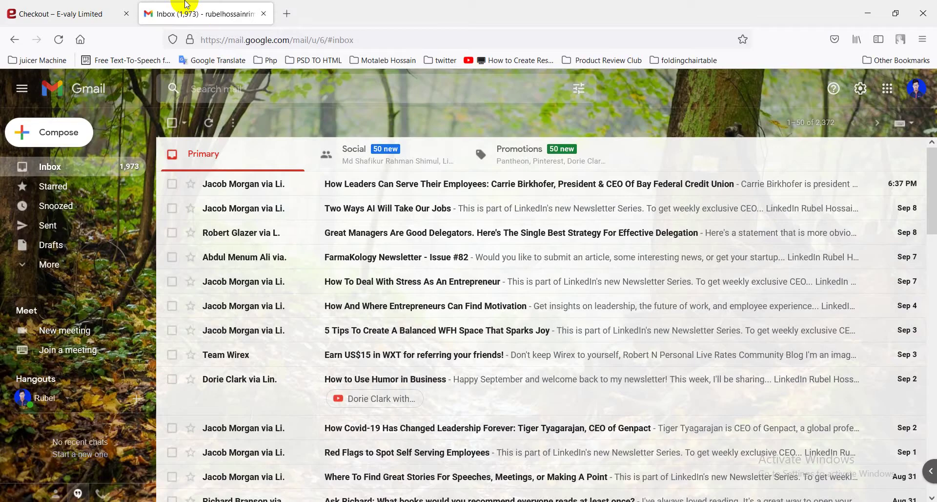
left_click(916, 88)
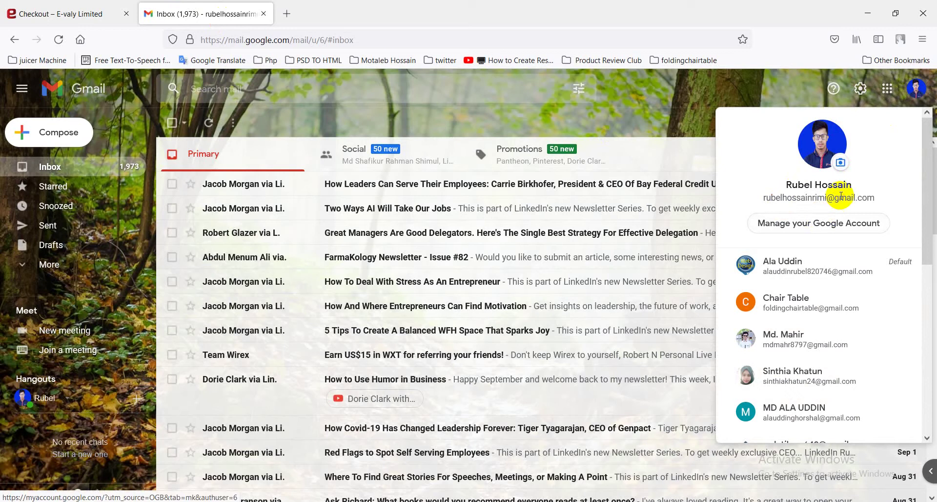
Step: Copy the signed-in account's name and e-mail address from the Gmail account details
left_click_drag(815, 196, 855, 197)
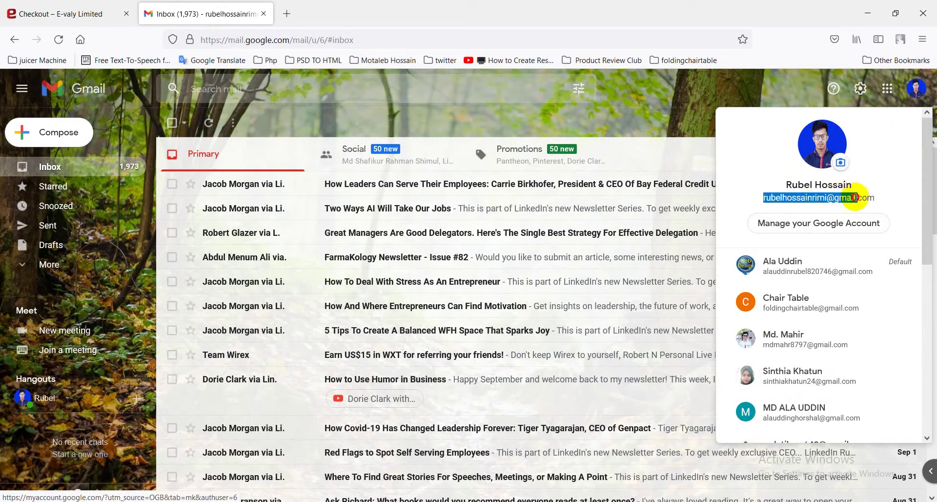
left_click(860, 197)
right_click(813, 198)
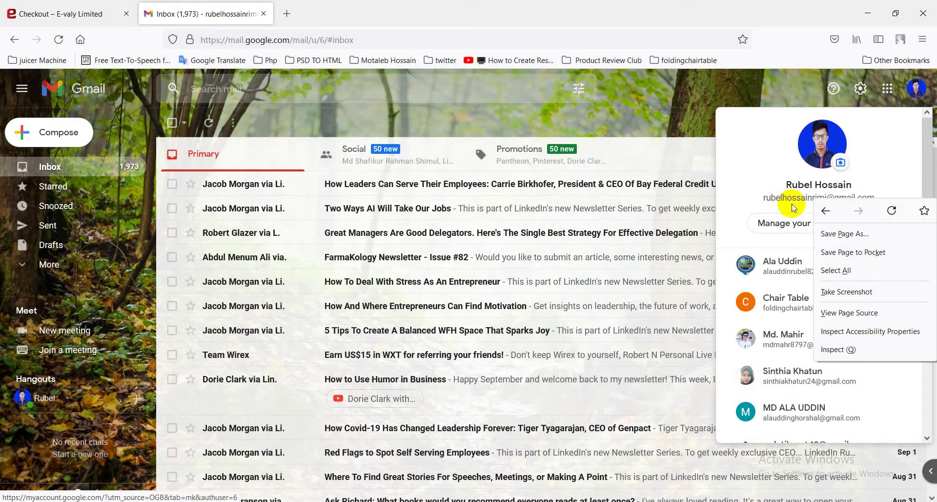
left_click(810, 195)
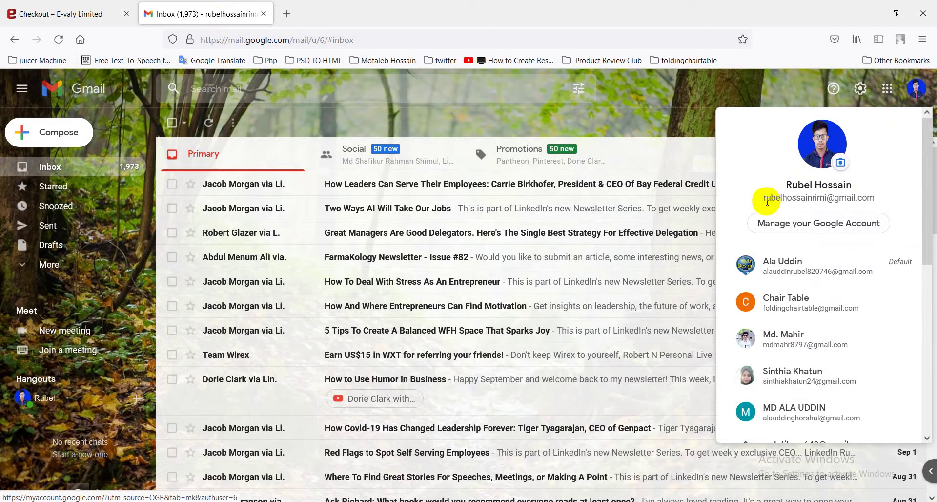
left_click_drag(763, 198, 883, 199)
left_click(842, 197)
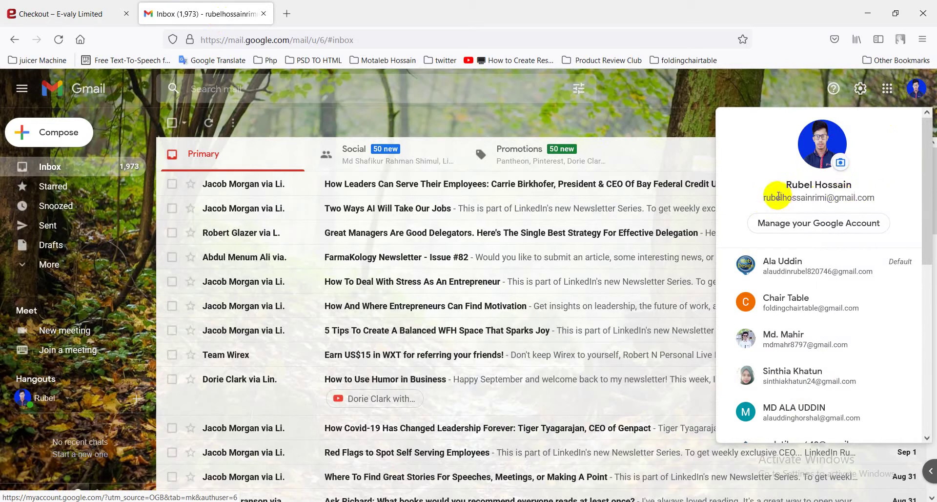
left_click_drag(763, 203, 856, 197)
left_click(826, 202)
left_click(840, 199)
right_click(840, 198)
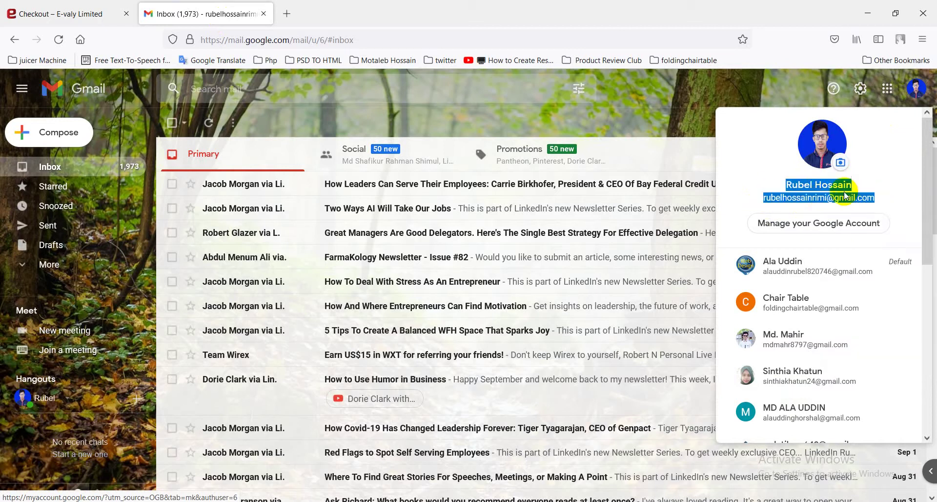
Step: Paste the copied text into a new tab, enter only its e-mail address in the checkout's Email address field, and review the billing details
left_click(288, 15)
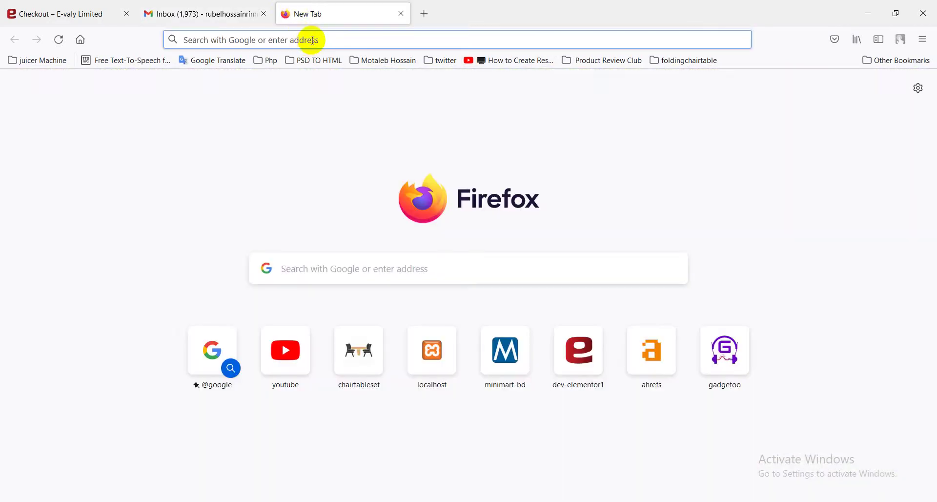
left_click(314, 40)
key("ctrl+v")
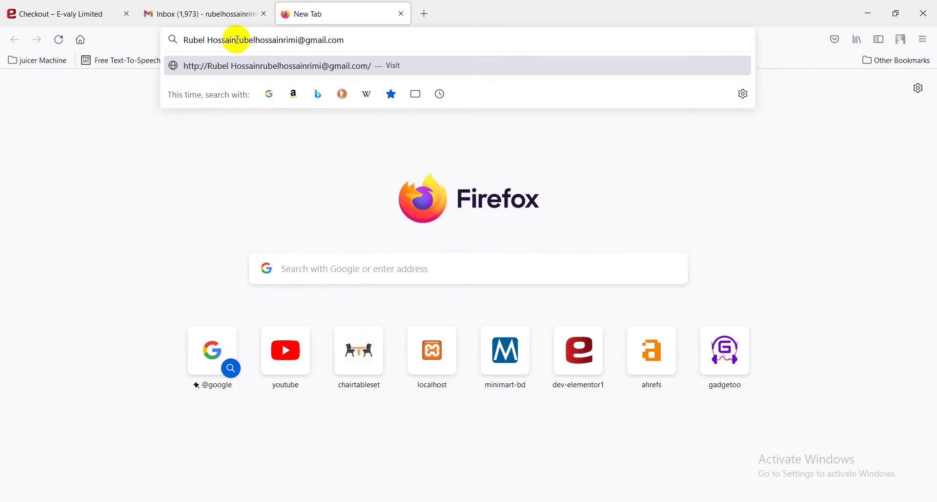
left_click(115, 8)
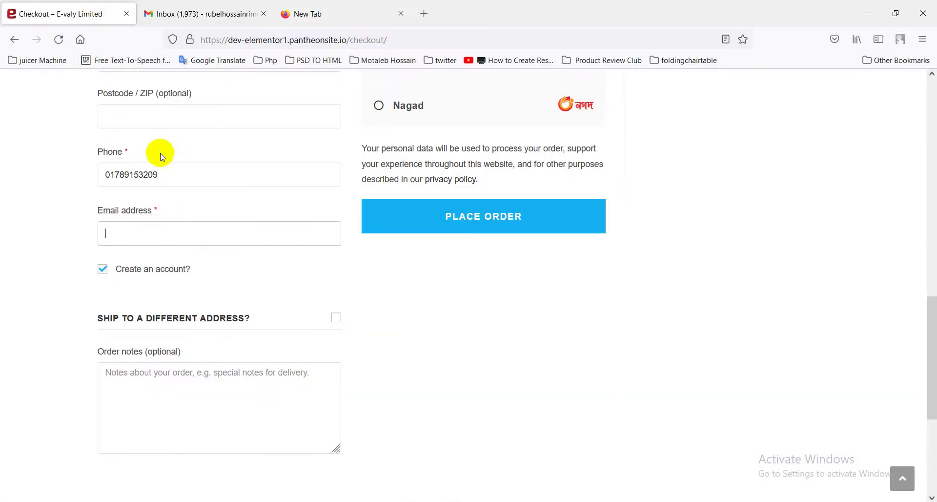
left_click(208, 243)
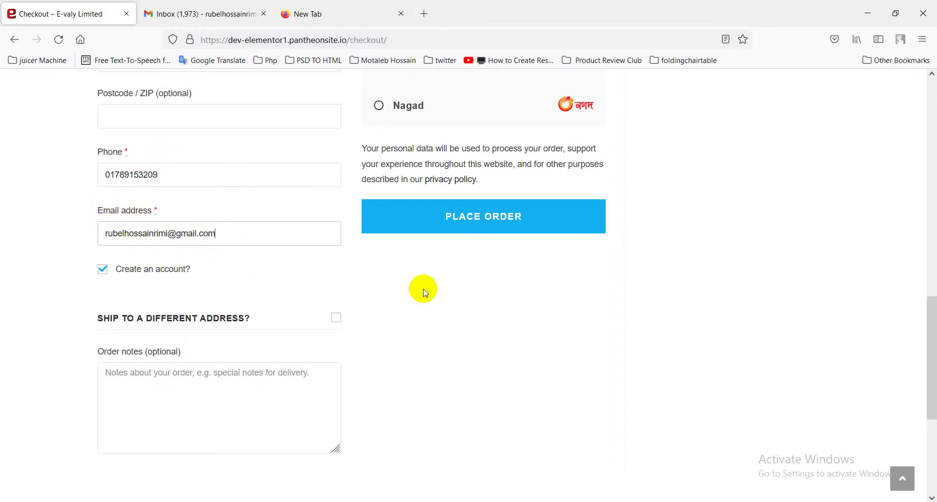
scroll(264, 261, "up", 3)
scroll(269, 264, "up", 1)
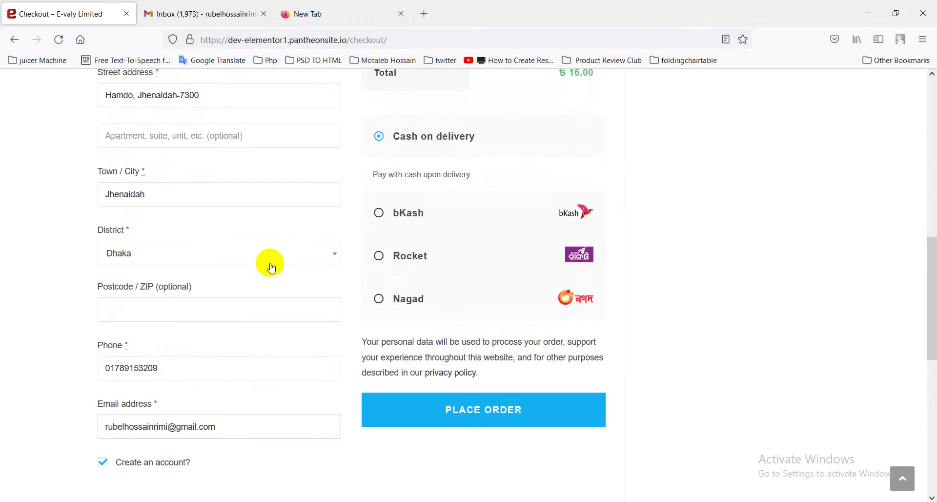
scroll(271, 263, "up", 2)
scroll(270, 261, "down", 4)
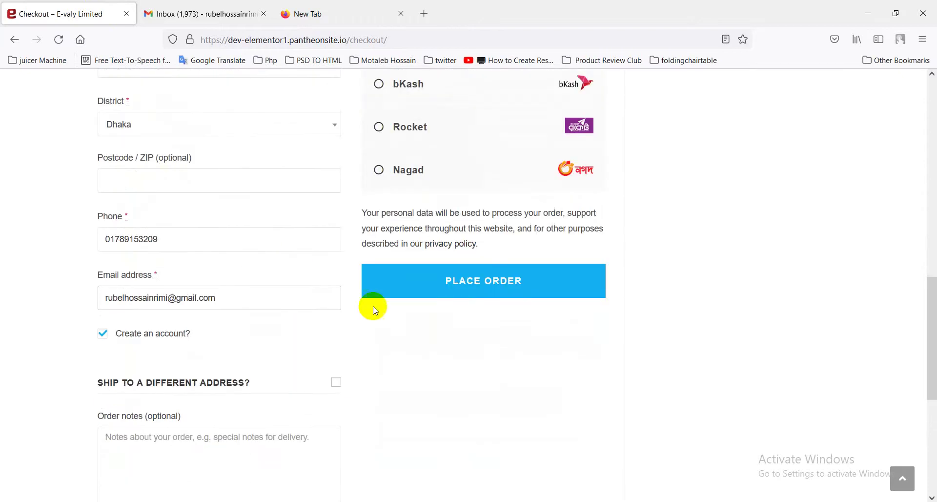
Step: Place the order with account creation enabled and review the order confirmation, including items, payment method and addresses
left_click(488, 293)
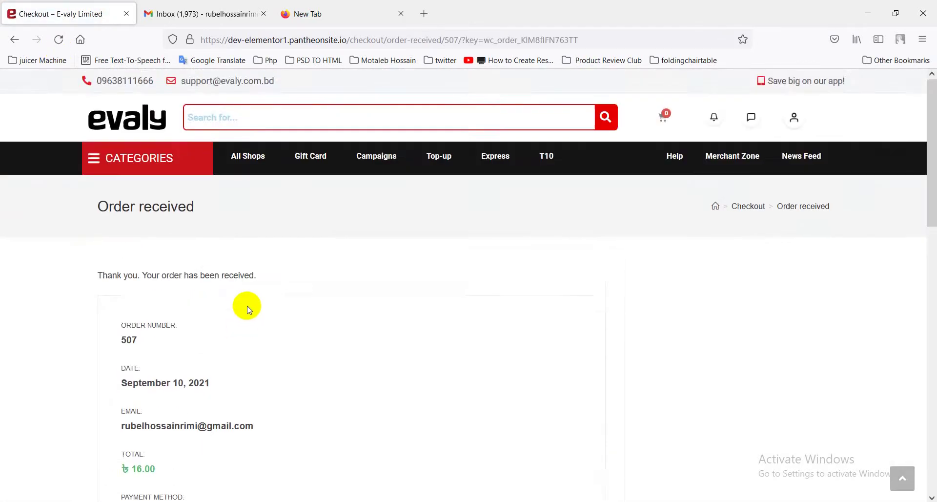
scroll(244, 307, "down", 9)
scroll(234, 315, "down", 4)
scroll(235, 315, "up", 8)
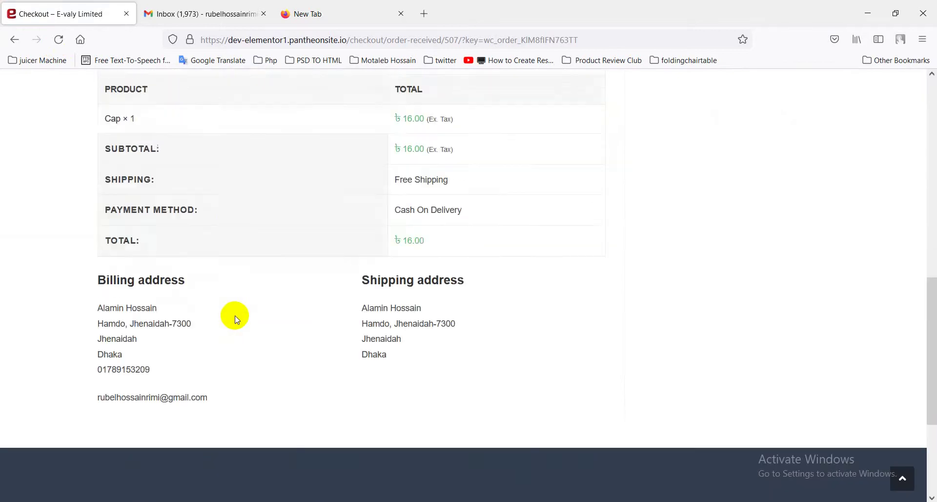
scroll(226, 307, "up", 5)
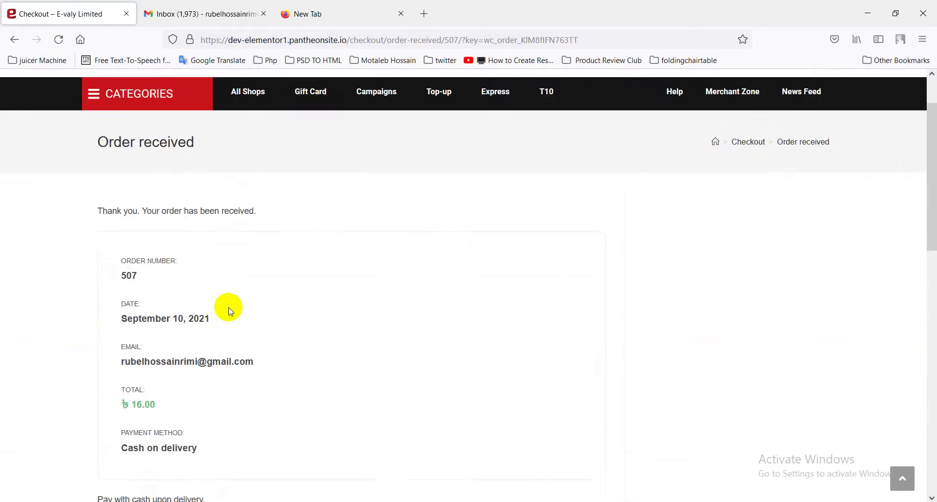
Step: Switch to Gmail, open the E-valy Limited account-created e-mail and select the automatically generated password in it
left_click(243, 6)
left_click(212, 131)
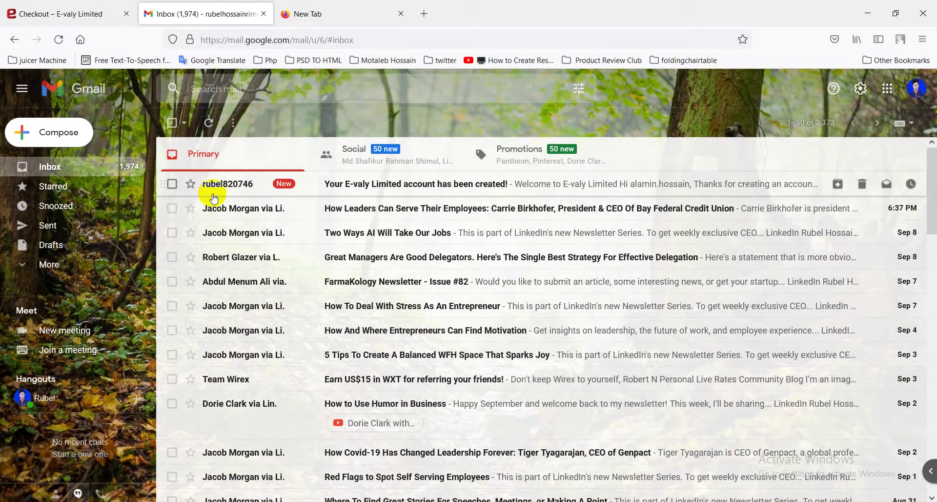
left_click(74, 12)
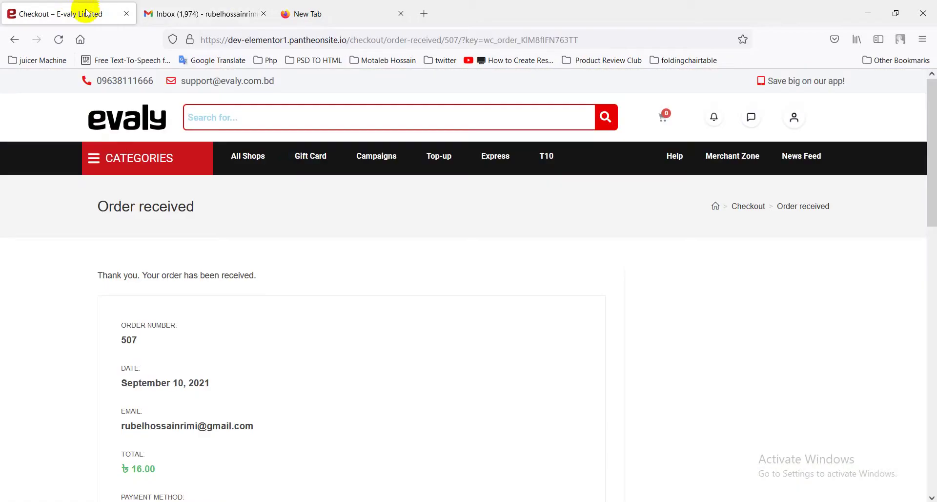
left_click(213, 11)
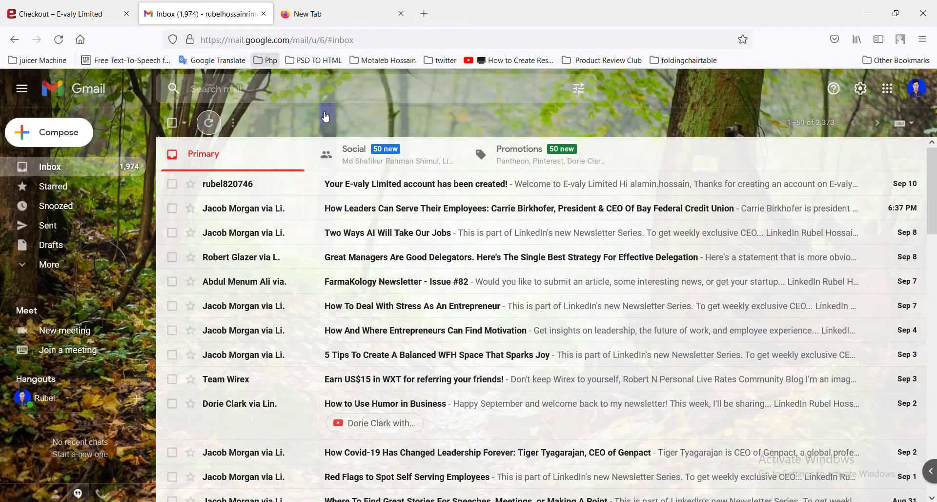
left_click(378, 194)
scroll(446, 230, "down", 5)
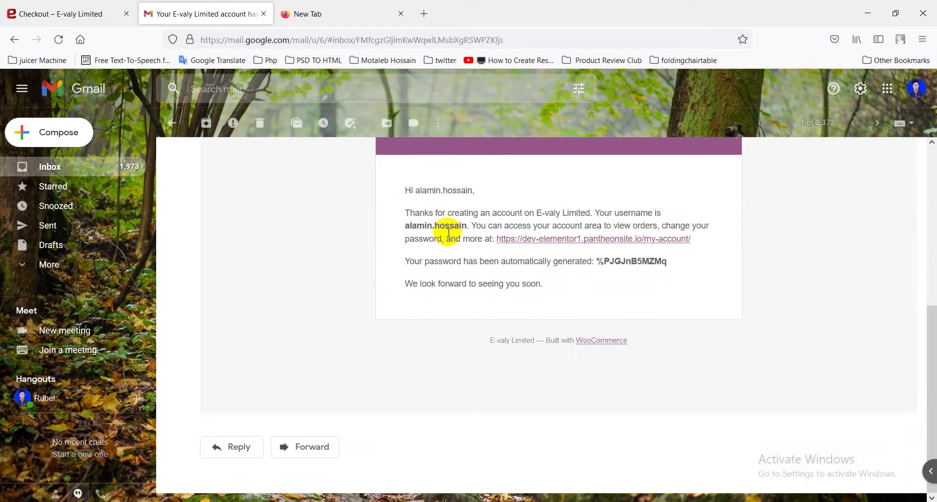
scroll(656, 293, "up", 3)
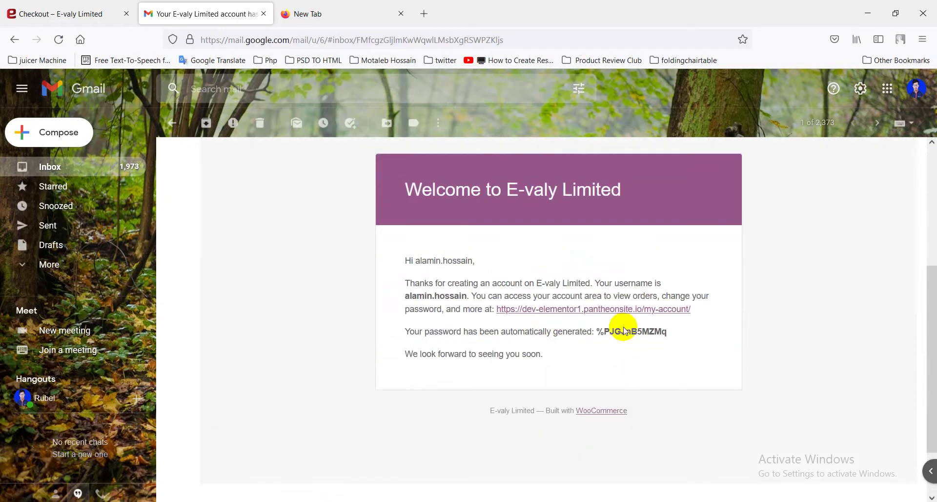
left_click_drag(600, 330, 674, 336)
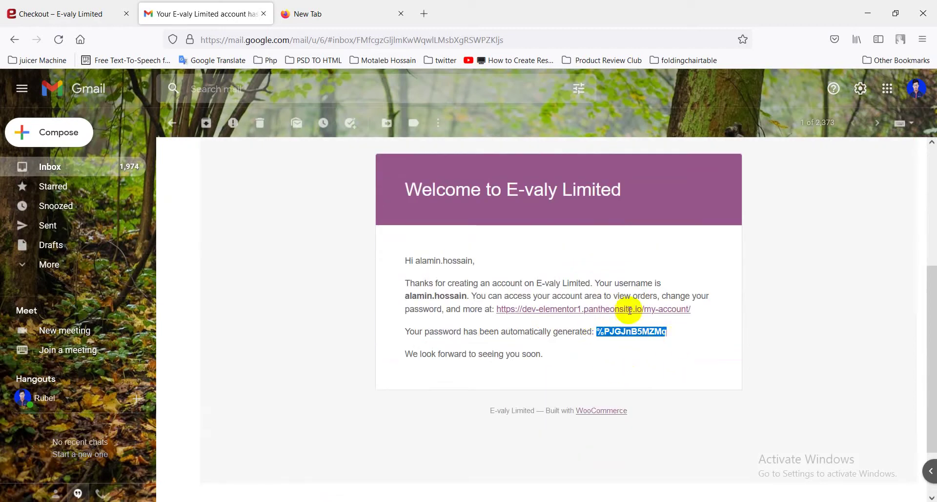
Step: Return to the store, open the customer's My account dashboard, look over its sections and log out
left_click(14, 10)
left_click(796, 121)
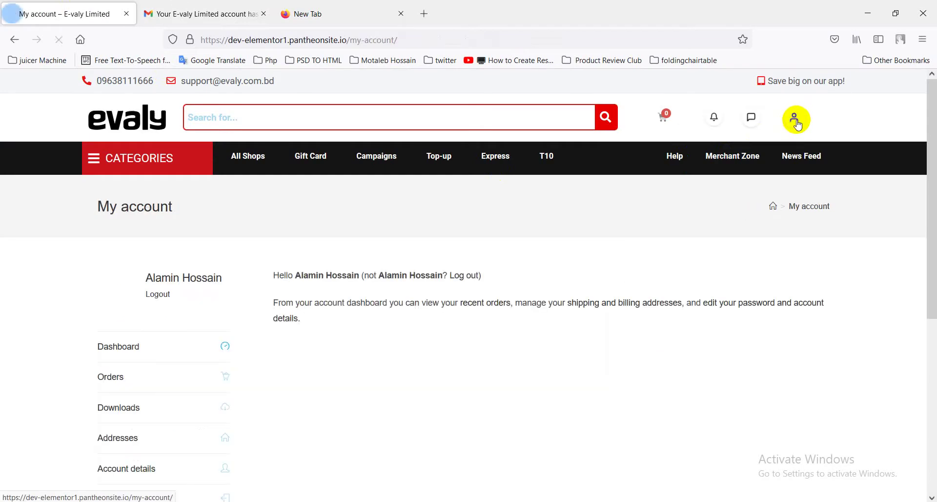
scroll(217, 276, "down", 1)
scroll(217, 276, "down", 4)
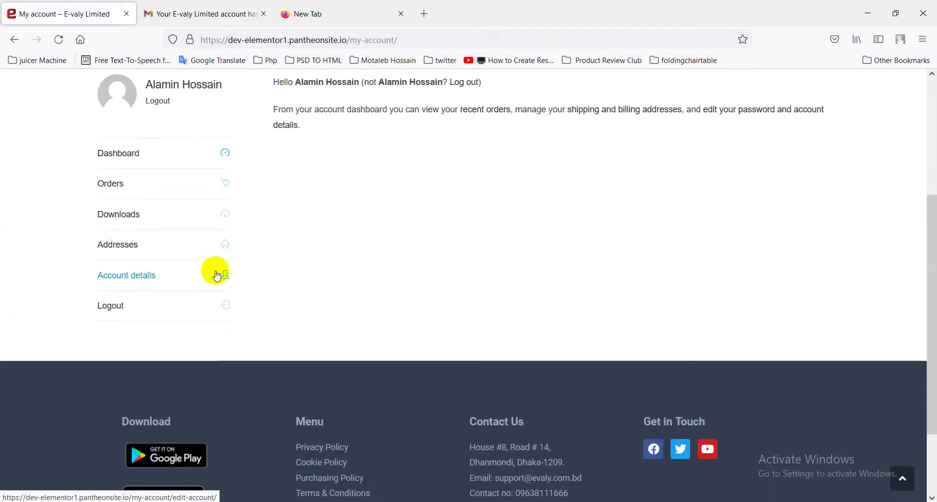
scroll(288, 274, "up", 4)
scroll(281, 284, "down", 1)
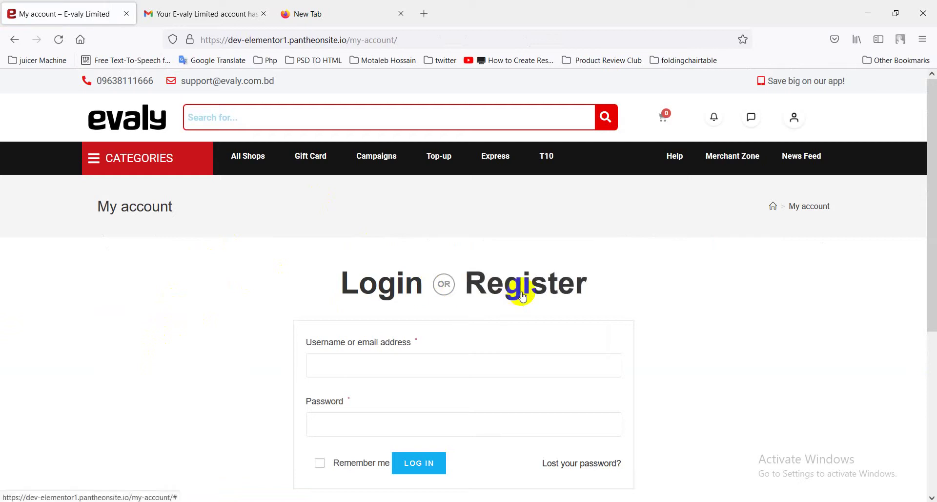
Step: Look over the Login or Register form, go to the store's home page and reopen My account
scroll(522, 293, "down", 4)
scroll(521, 292, "up", 4)
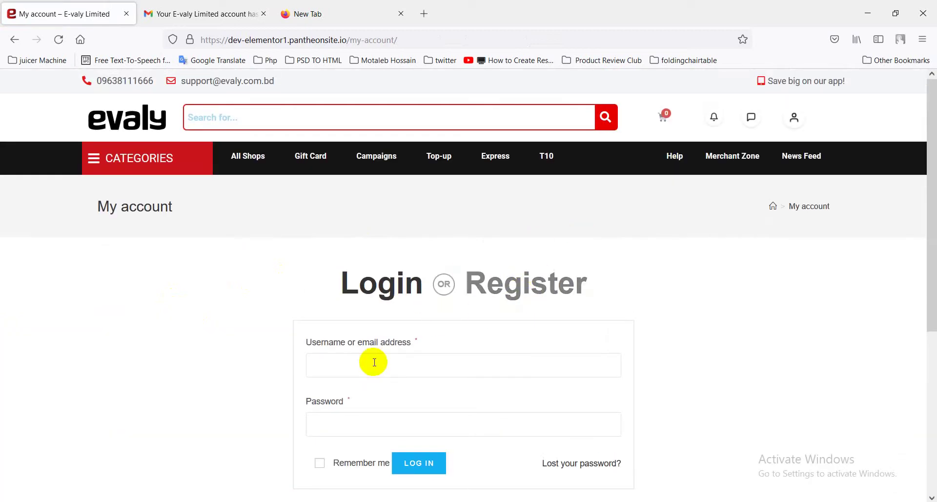
scroll(373, 341, "down", 3)
scroll(373, 323, "up", 3)
left_click(234, 167)
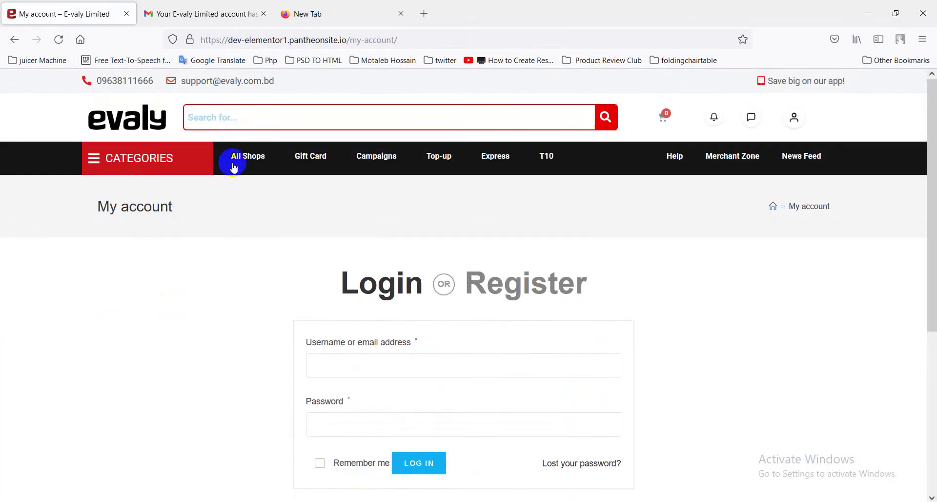
left_click(128, 123)
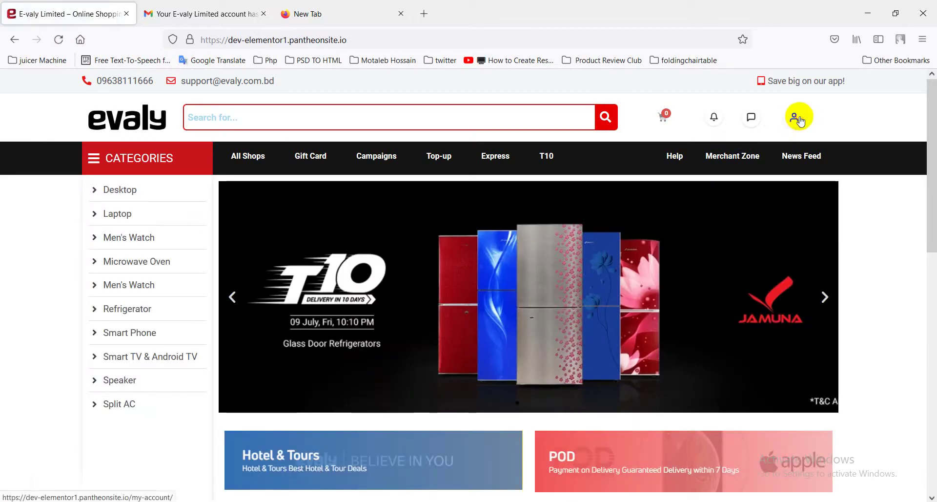
left_click(799, 120)
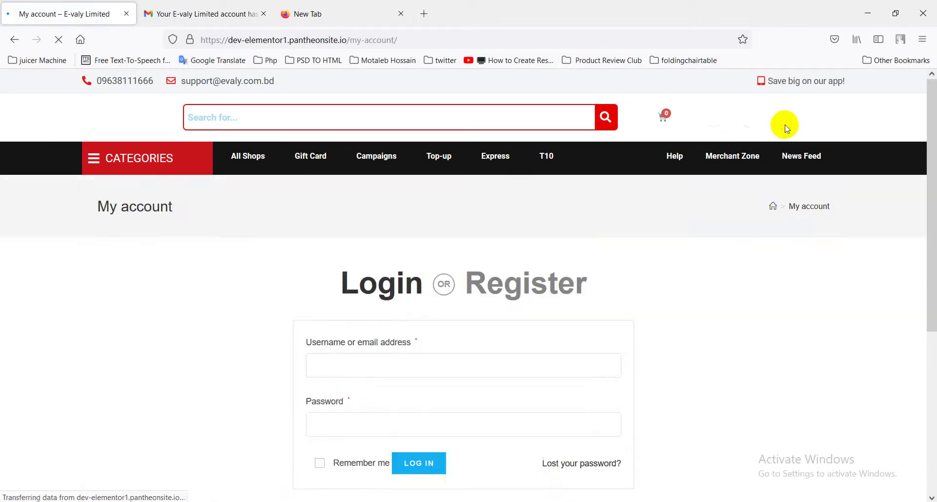
scroll(529, 278, "down", 3)
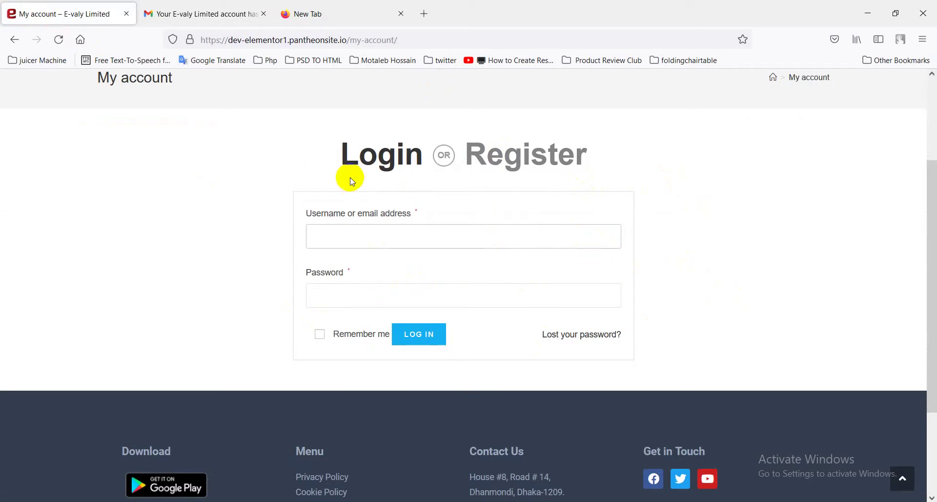
Step: Paste the customer's e-mail address into the login form's username field and copy the generated password from the welcome e-mail
right_click(383, 236)
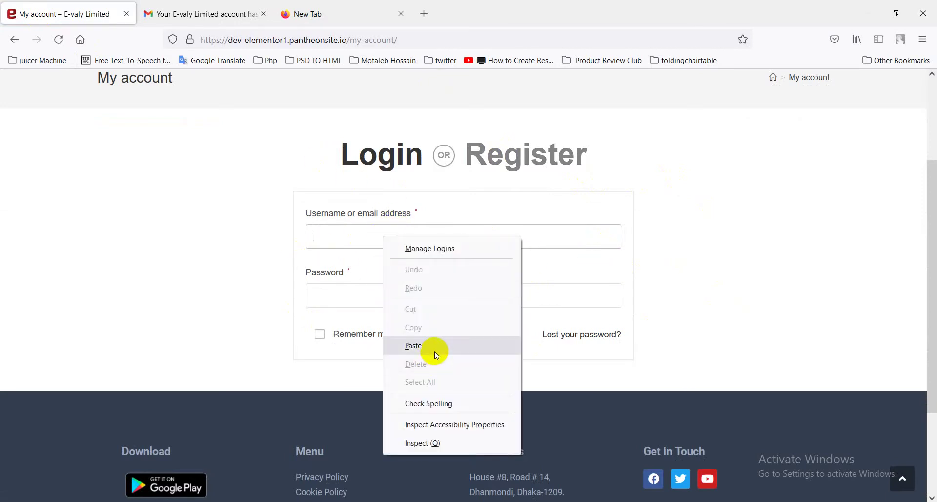
left_click(434, 346)
left_click(360, 293)
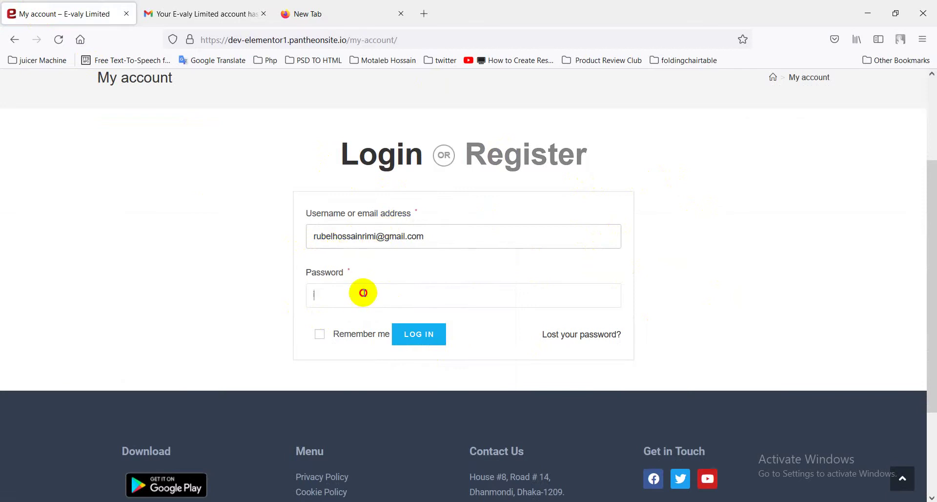
left_click(318, 7)
left_click(239, 5)
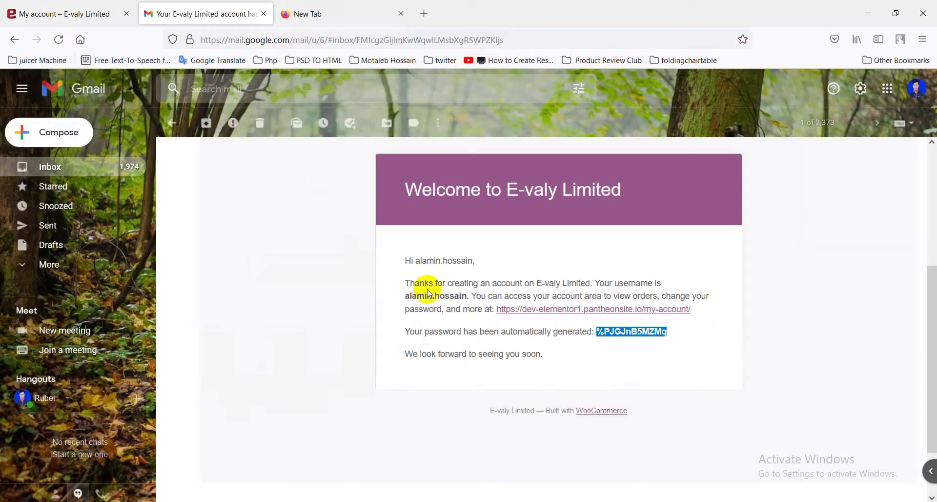
right_click(630, 333)
left_click(650, 348)
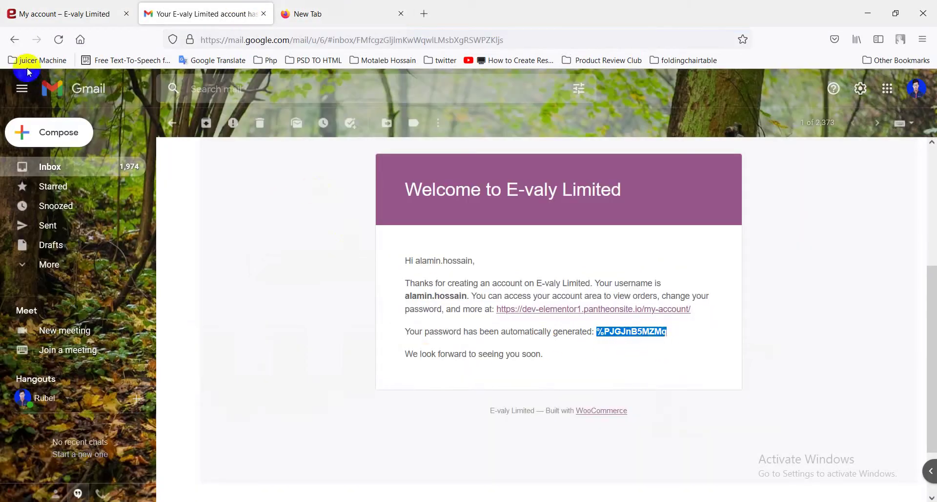
Step: Paste the account password into the login form, log in and save the login in the browser
left_click(63, 13)
left_click(371, 295)
key("ctrl+v")
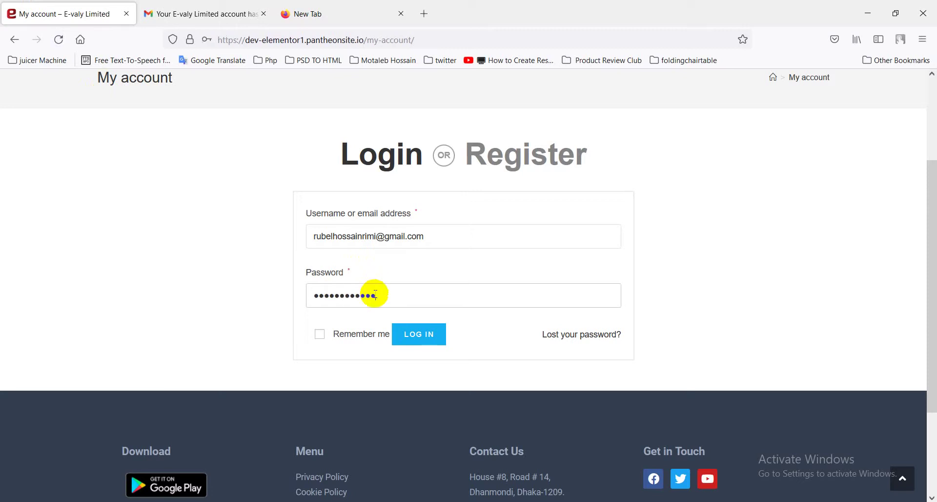
left_click(414, 335)
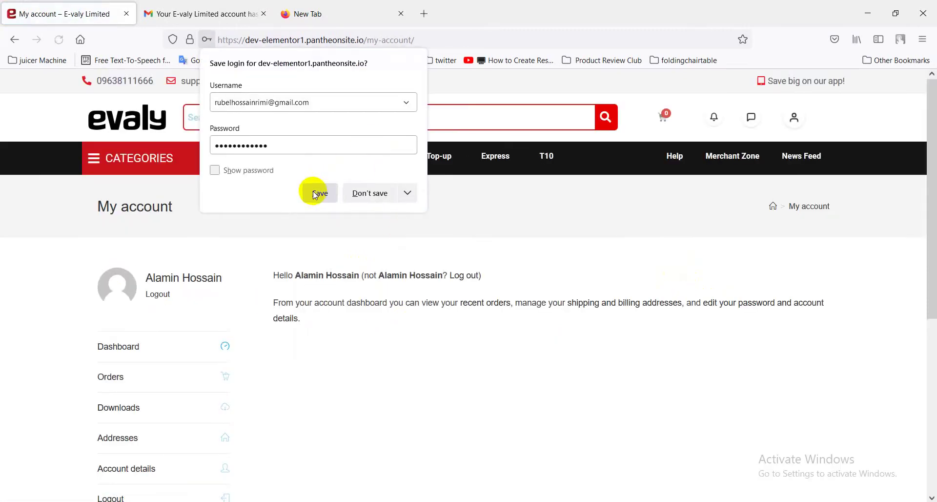
left_click(320, 192)
Step: Open the account's Orders section, examine the details of the Cap order and go back to the Orders list
scroll(163, 265, "down", 3)
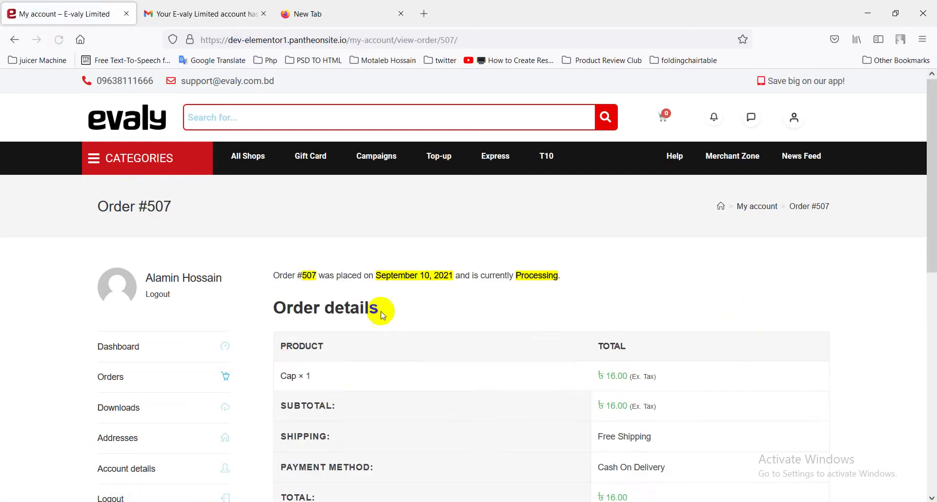
scroll(352, 312, "down", 4)
scroll(375, 305, "up", 1)
scroll(306, 227, "down", 5)
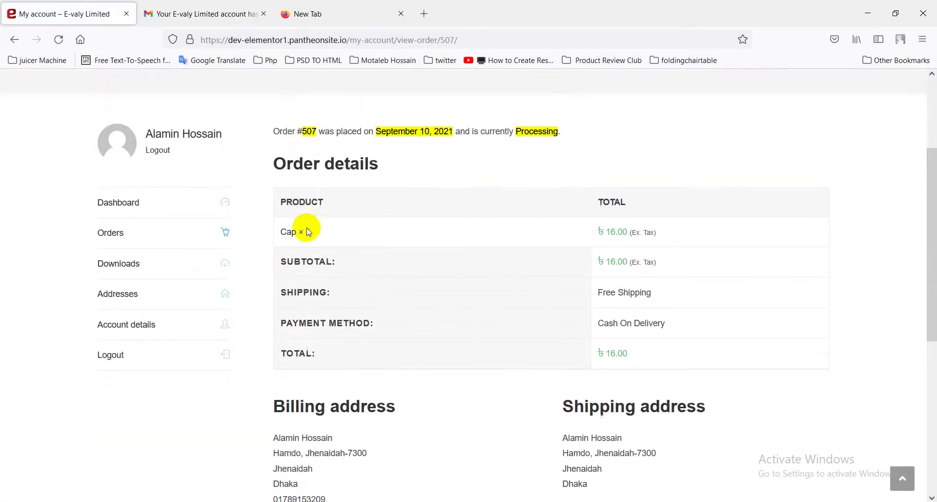
scroll(253, 214, "up", 6)
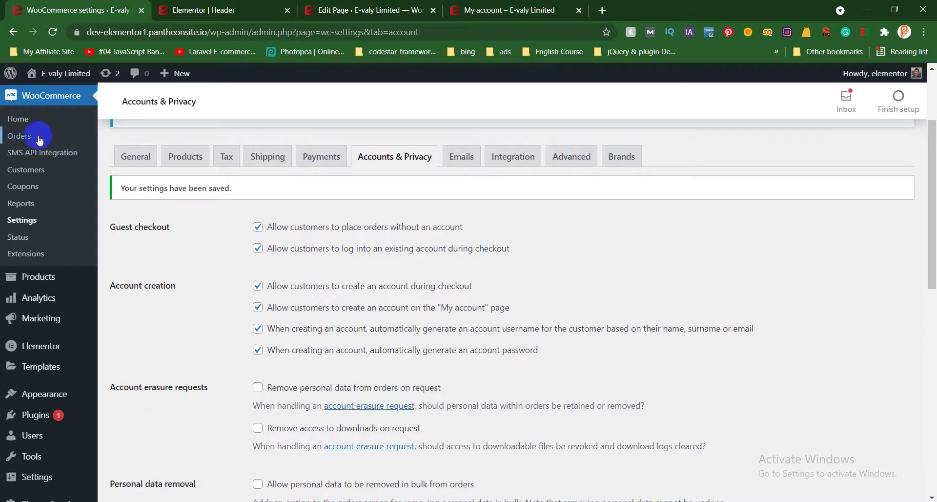
scroll(39, 140, "up", 2)
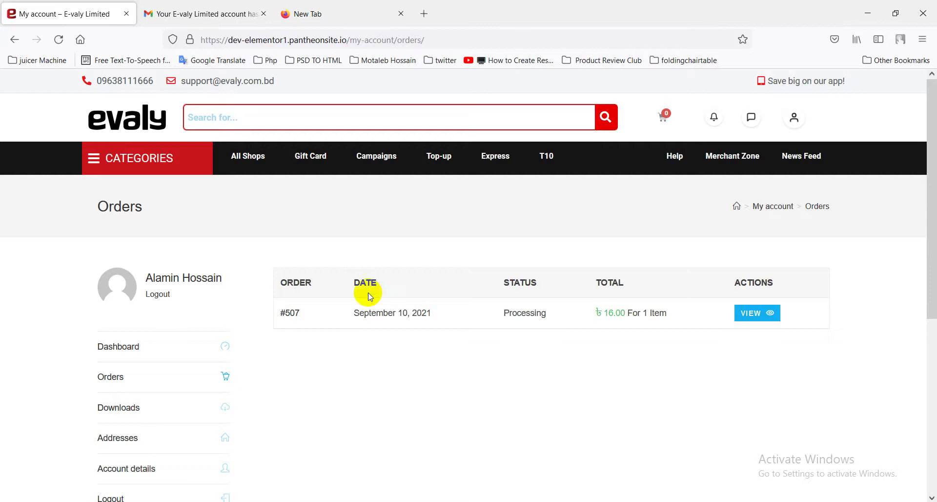
scroll(371, 296, "down", 3)
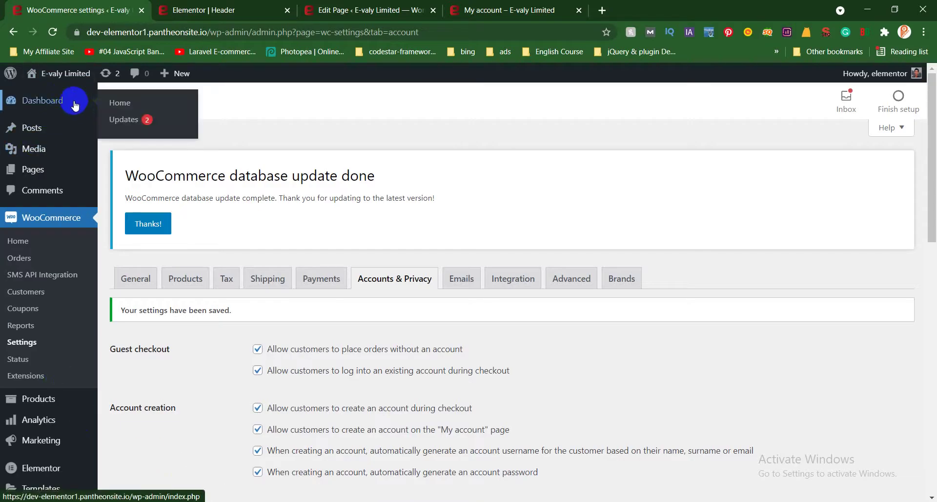
Step: In the WordPress admin in Chrome, open the WooCommerce Orders list, preview the newest order and mark it Completed
left_click(24, 262)
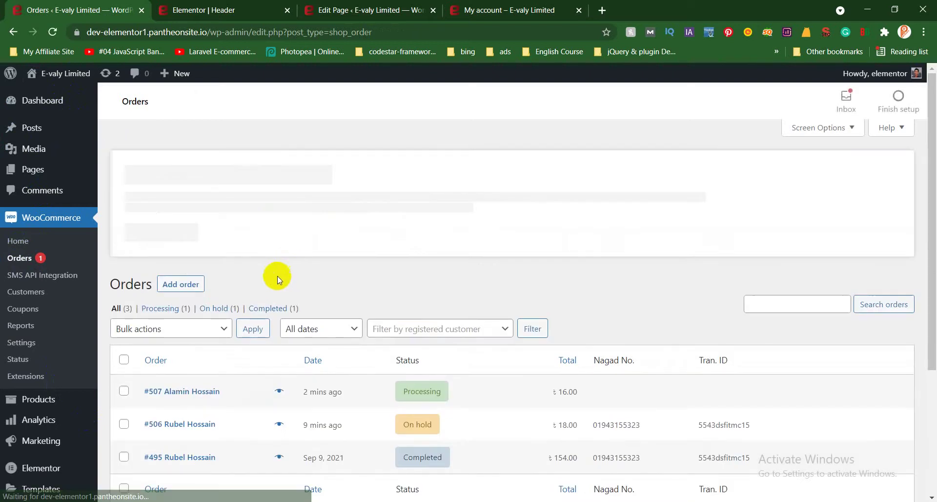
scroll(357, 427, "down", 1)
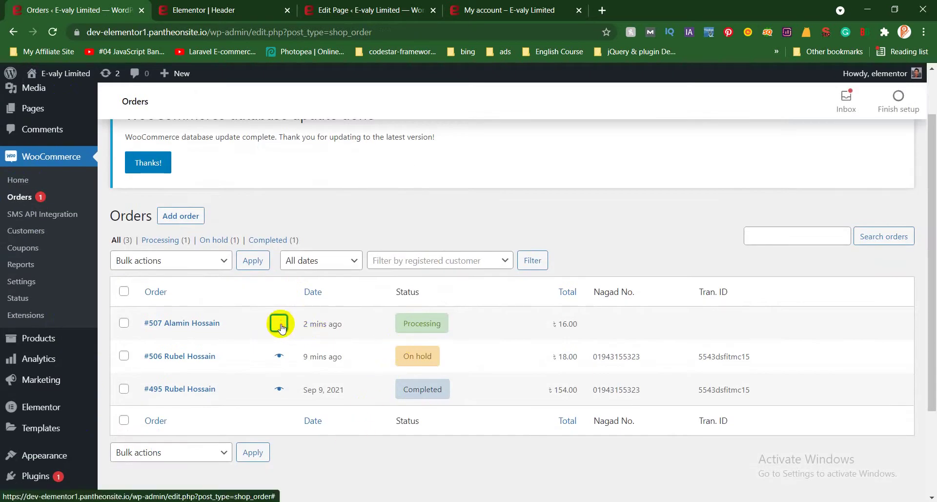
left_click(279, 324)
left_click(362, 431)
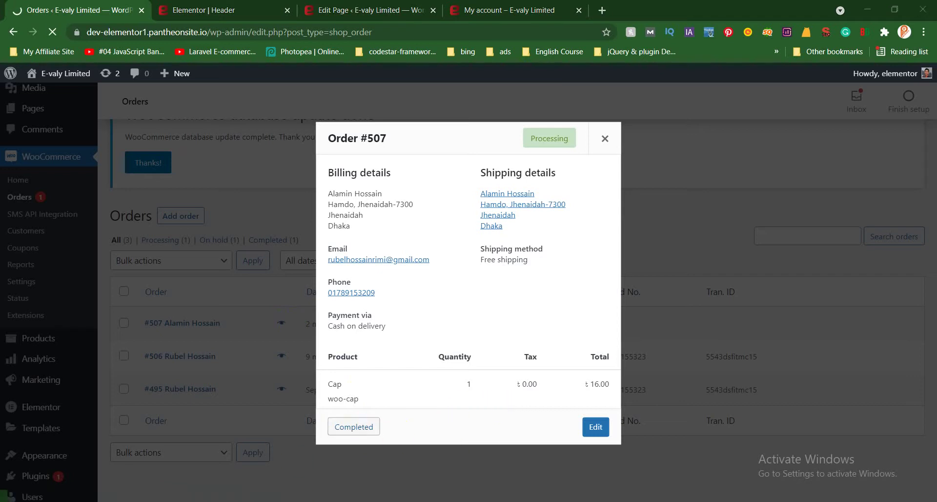
Step: Switch to the store in Firefox and reload the customer's Orders list to check the order's status
key("alt+Tab")
left_click(62, 36)
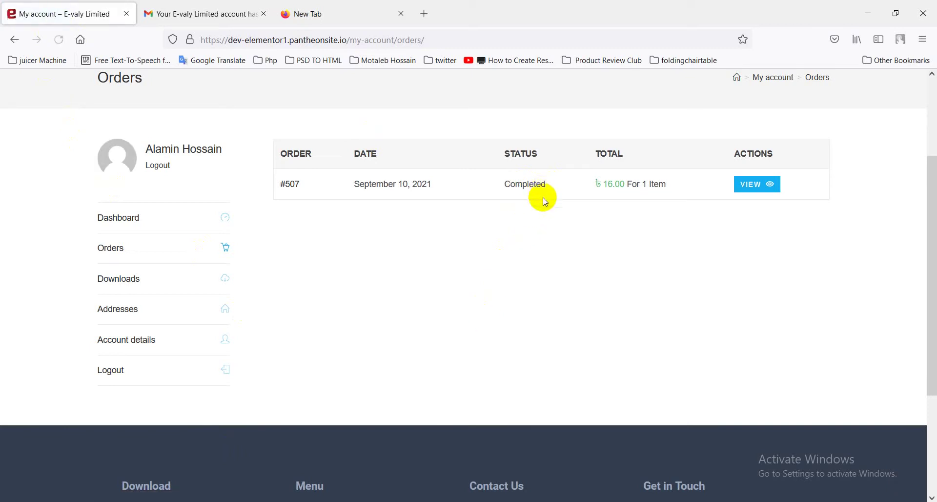
scroll(525, 229, "up", 3)
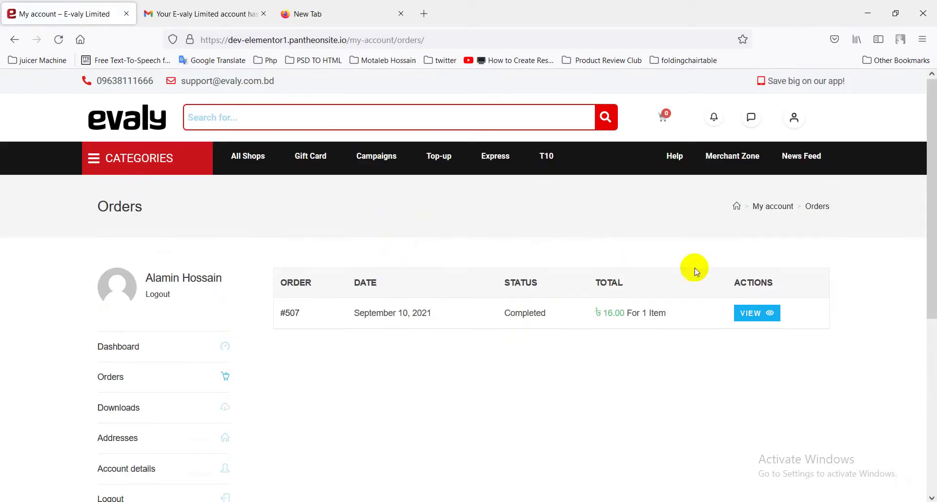
Step: Return to the account-created e-mail in Gmail and open the mailbox in an additional tab
left_click(205, 14)
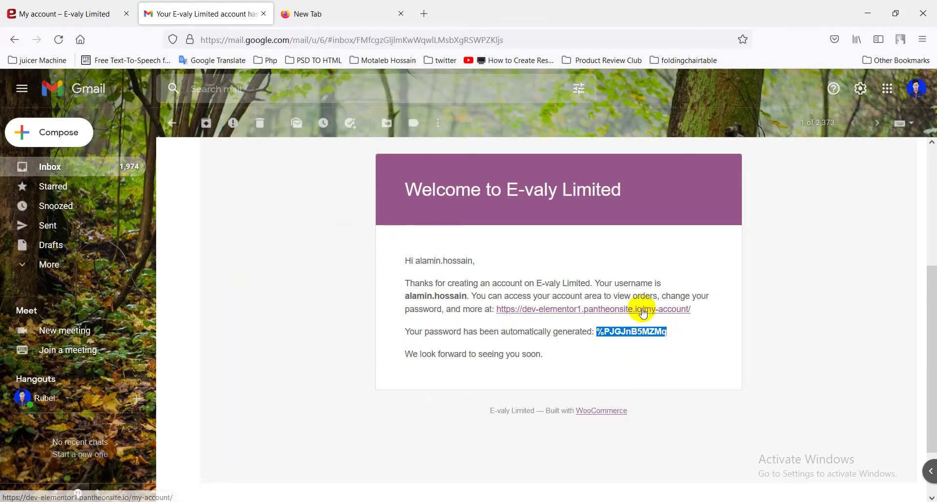
left_click(641, 331)
left_click(204, 4)
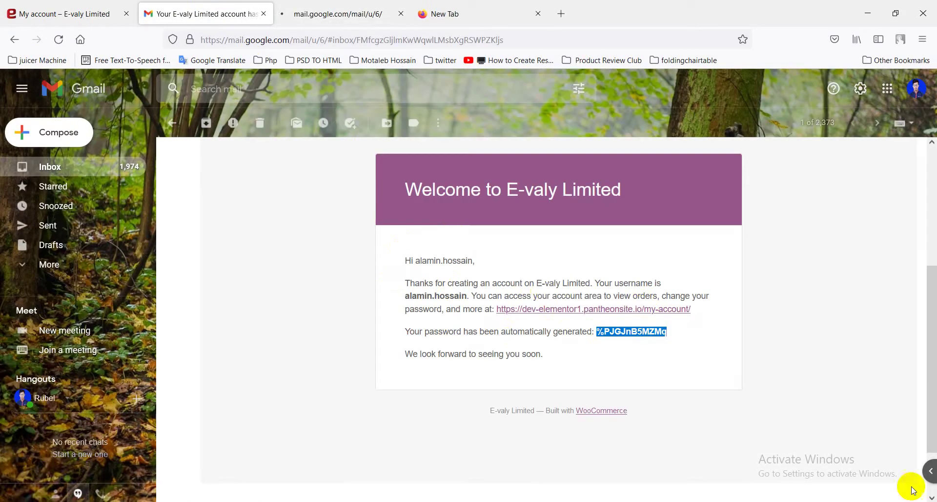
Step: Open the My account page in another tab from the link in the account-created e-mail
left_click(367, 13)
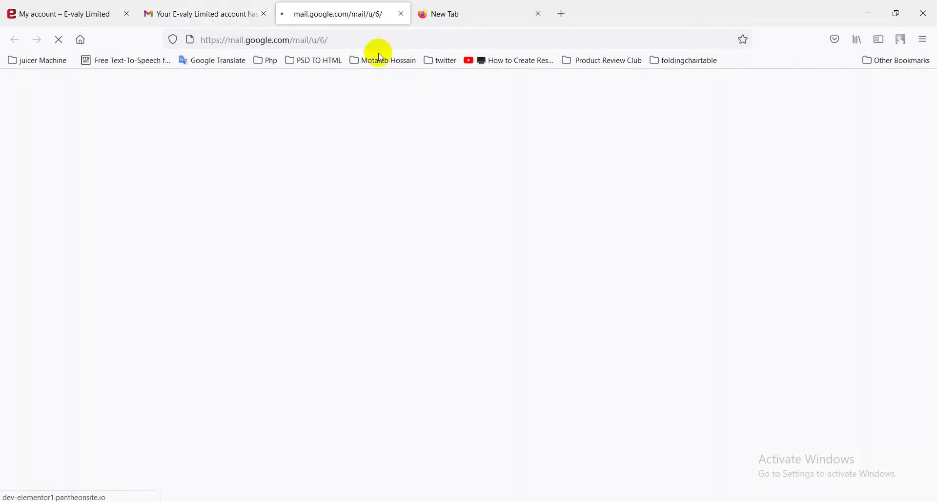
left_click(249, 19)
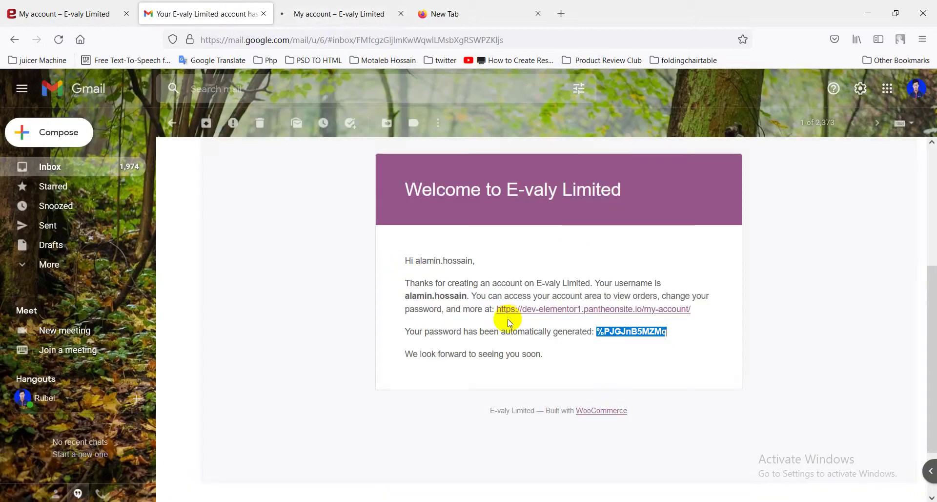
left_click(568, 312)
left_click(318, 9)
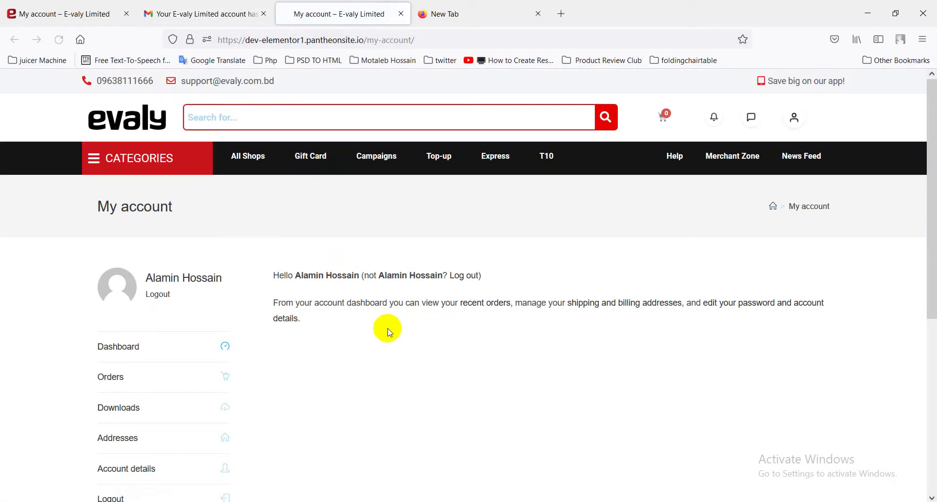
Step: Open the customer's Account details section and examine its profile and password change fields
scroll(197, 364, "down", 4)
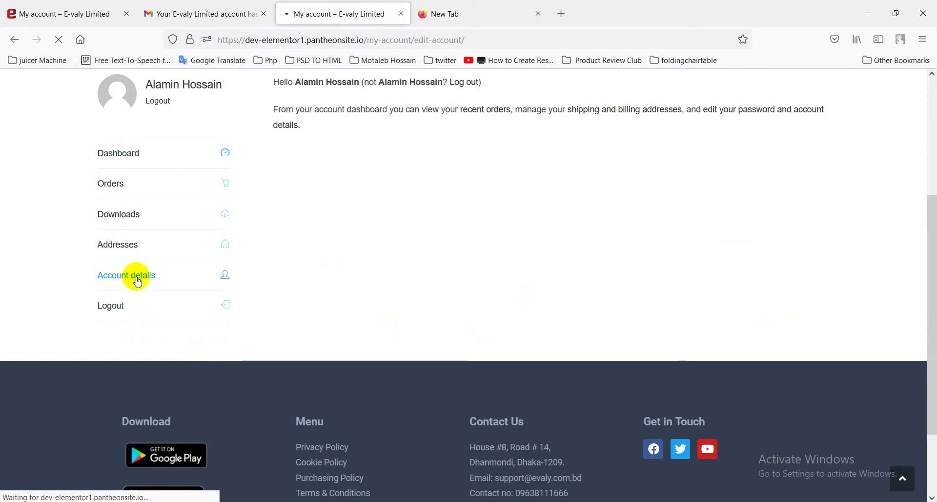
scroll(341, 310, "down", 4)
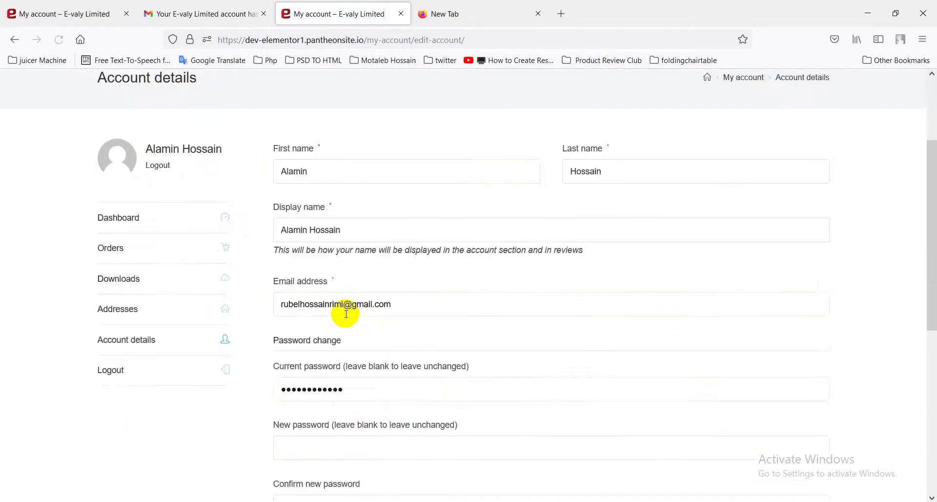
scroll(346, 315, "down", 2)
left_click_drag(360, 263, 241, 268)
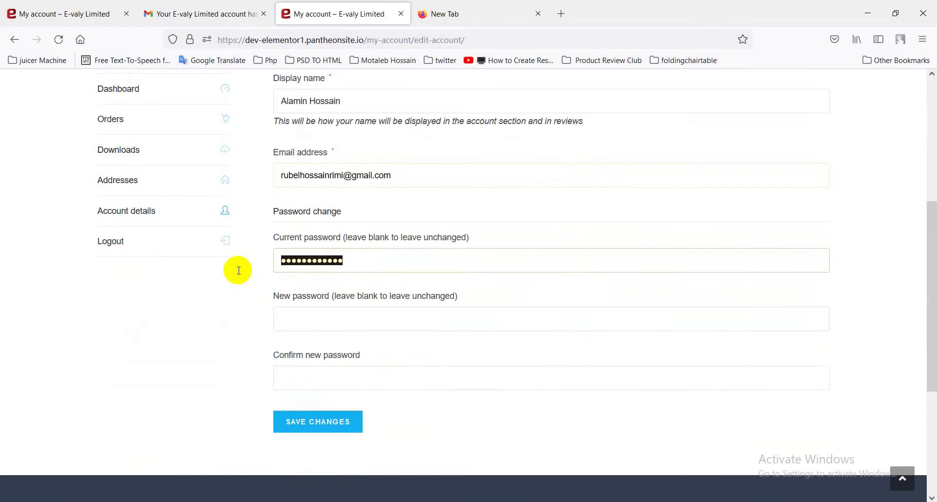
left_click(299, 320)
left_click(193, 343)
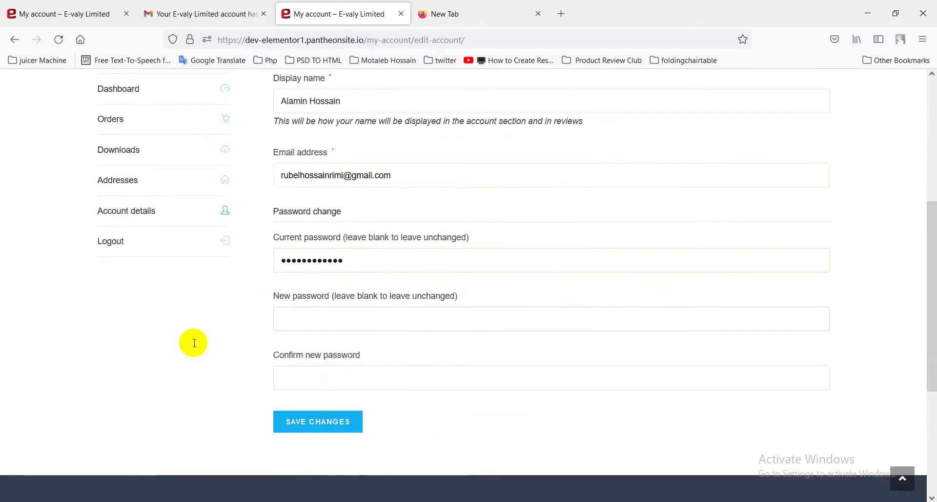
left_click(305, 319)
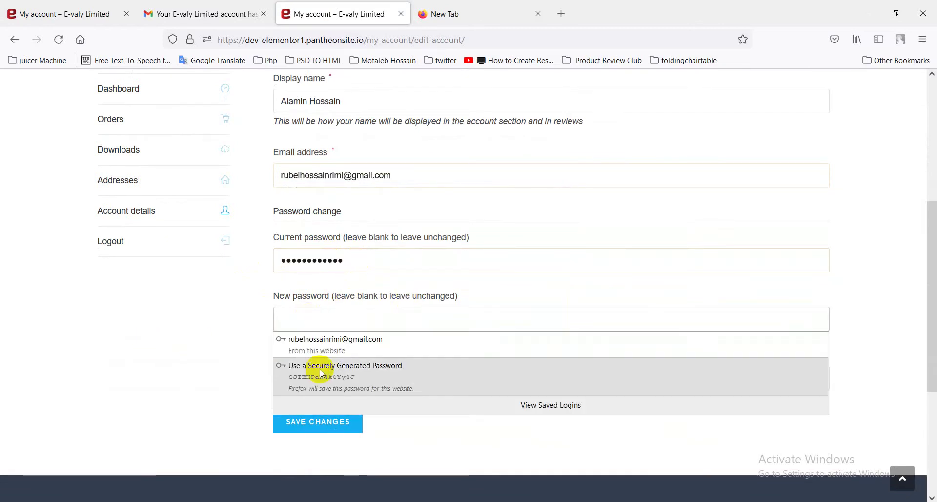
left_click(320, 328)
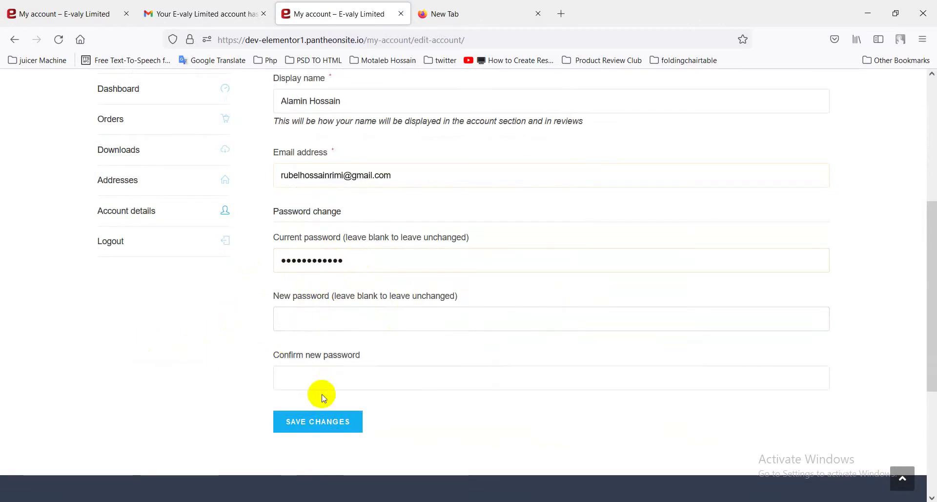
scroll(326, 365, "up", 4)
scroll(326, 365, "down", 3)
scroll(324, 377, "up", 5)
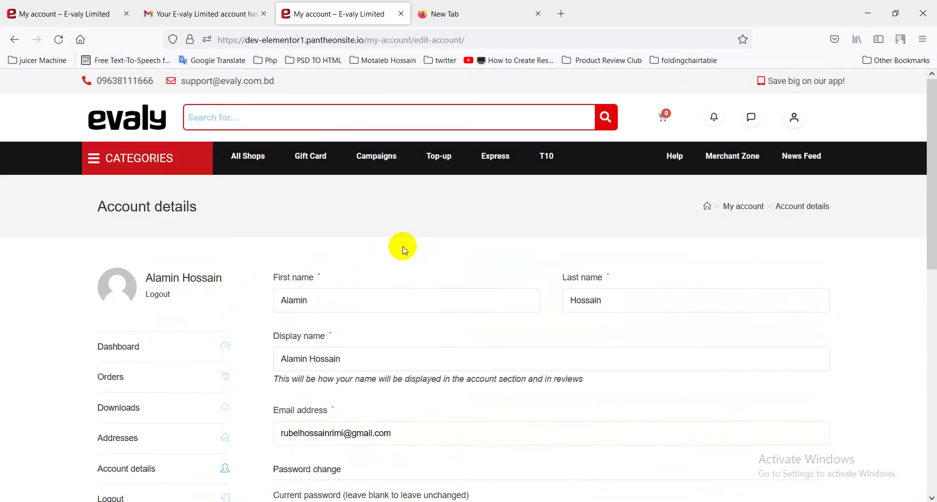
Step: Return to the Gmail inbox, open the store's order-received e-mail and examine its order details
left_click(243, 6)
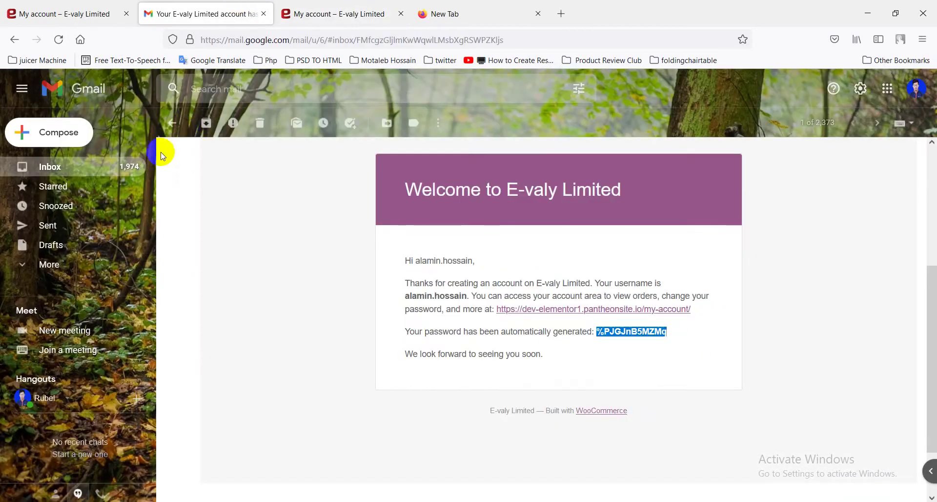
left_click(171, 123)
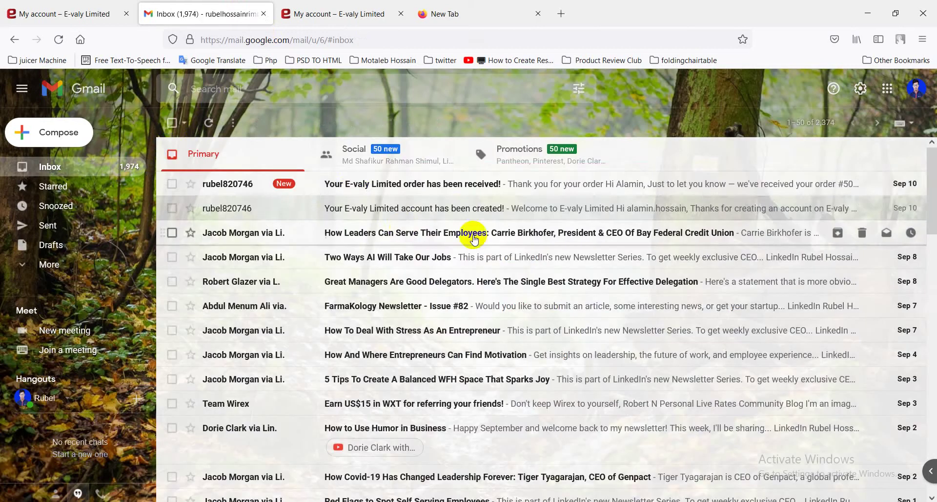
left_click(357, 189)
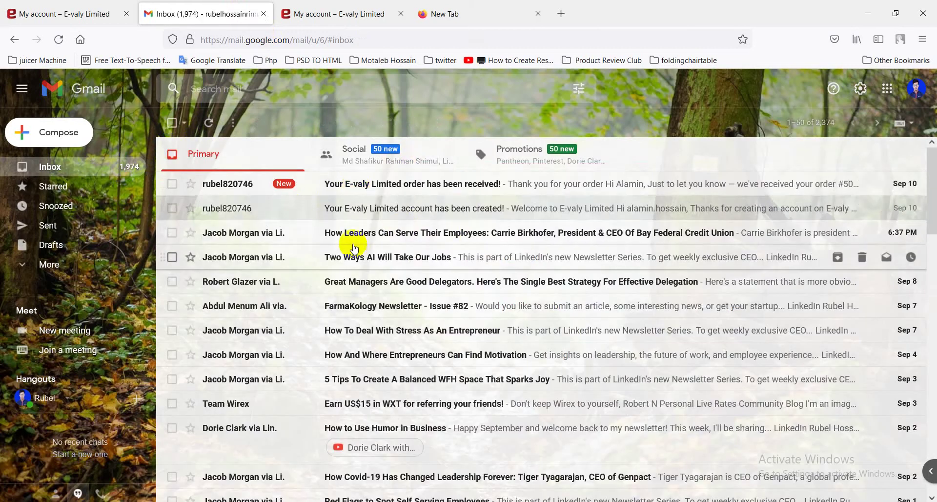
left_click(241, 184)
scroll(462, 326, "down", 15)
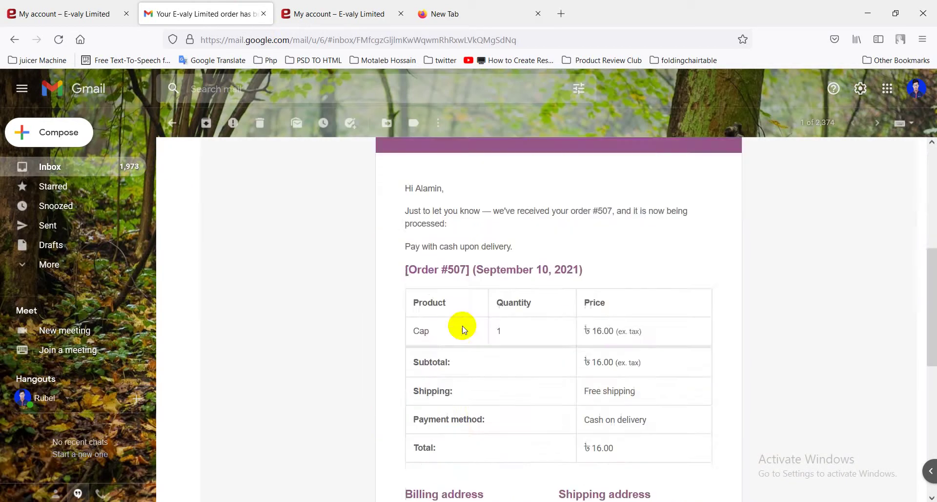
scroll(482, 328, "up", 15)
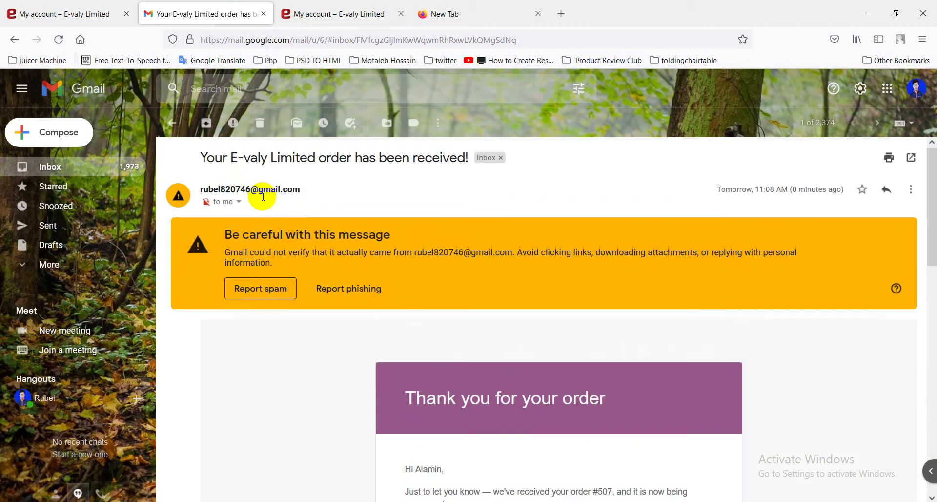
Step: Switch to the WordPress admin in Chrome and open the page for adding new plugins
left_click(77, 5)
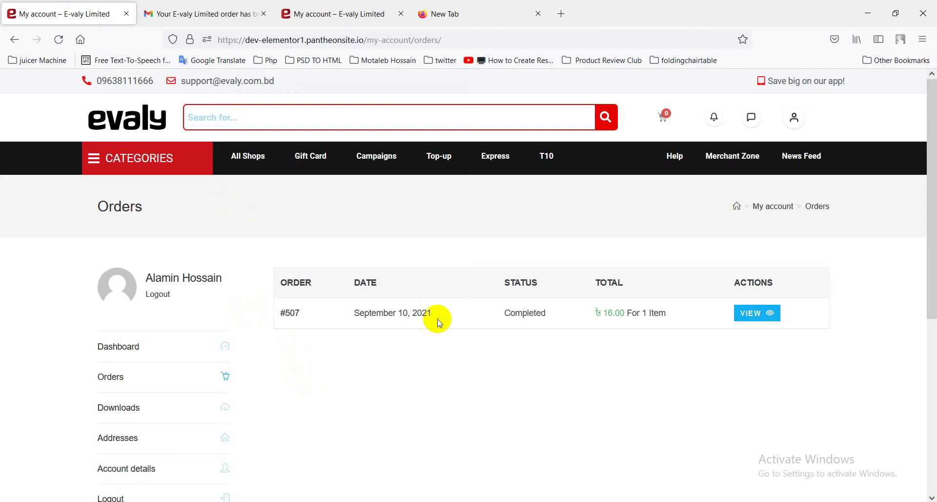
key("alt+Tab")
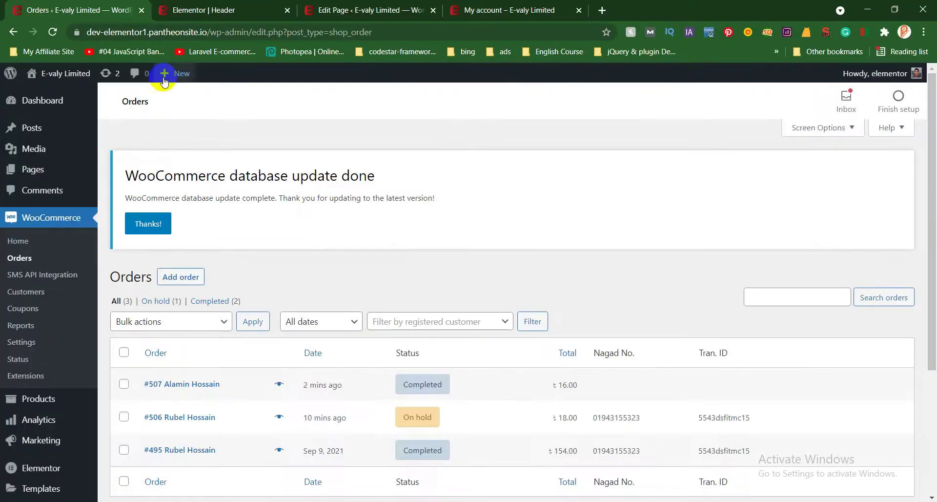
scroll(73, 215, "down", 3)
mouse_move(68, 358)
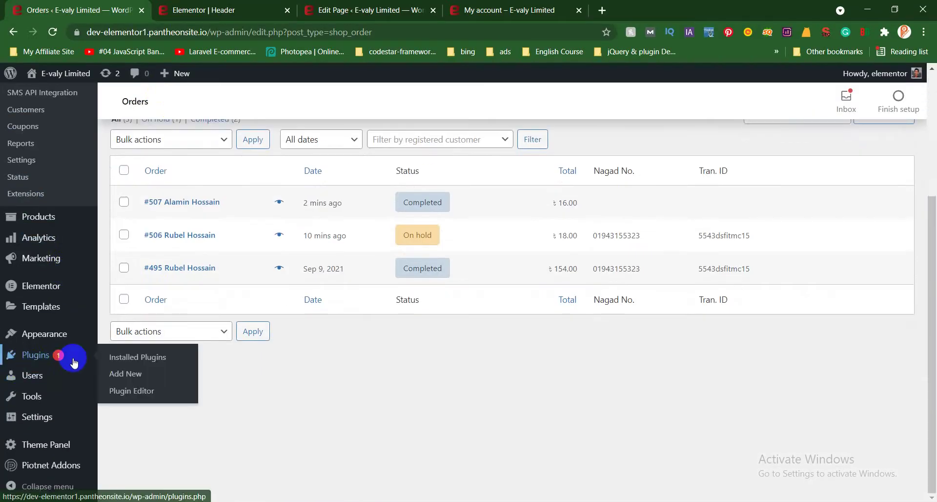
left_click(149, 374)
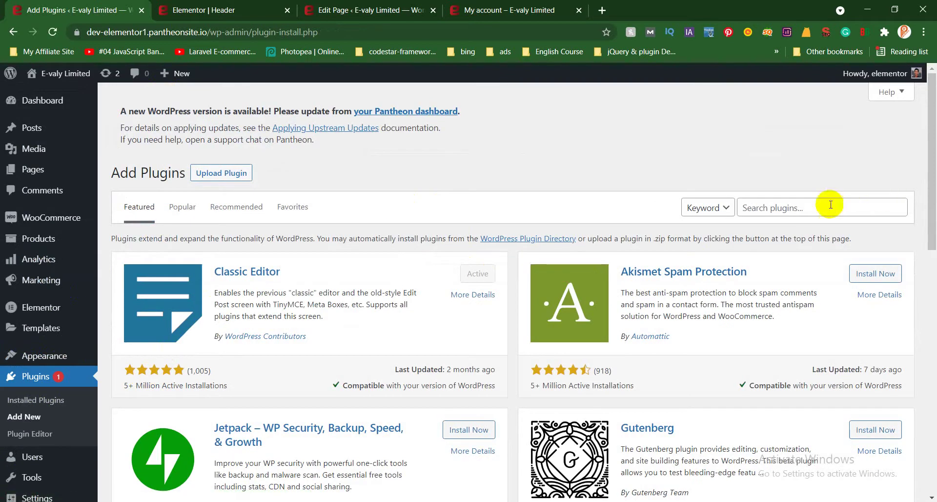
Step: Search the plugin directory for "ultimate member", then install and activate the Ultimate Member – User Profile, User Registration, Login & Membership Plugin
left_click(829, 207)
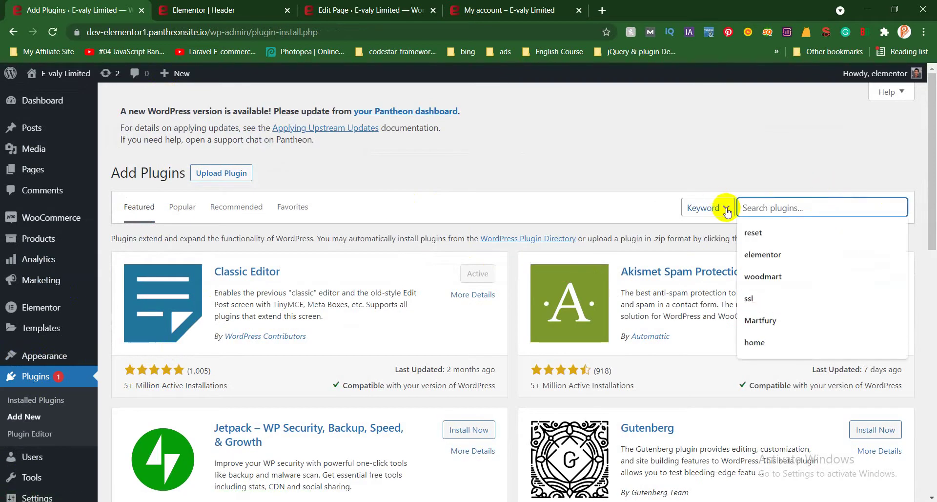
type("u")
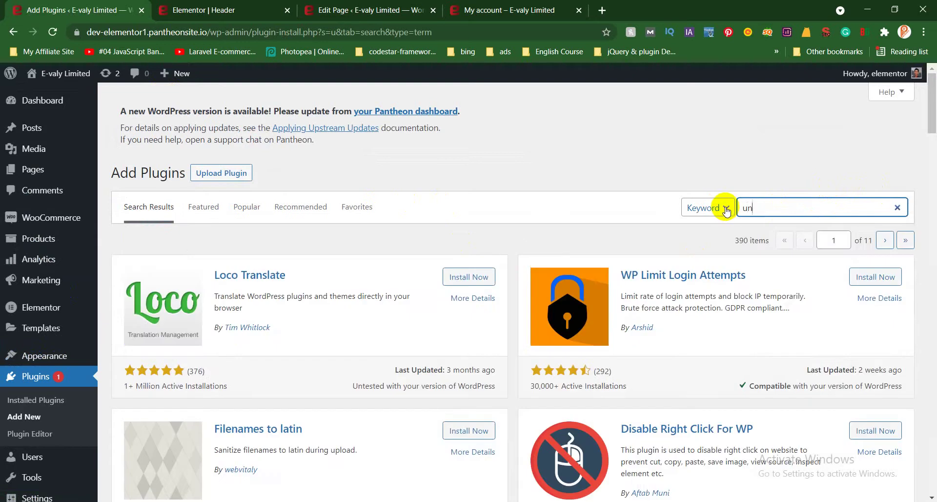
type("n")
key("BackSpace")
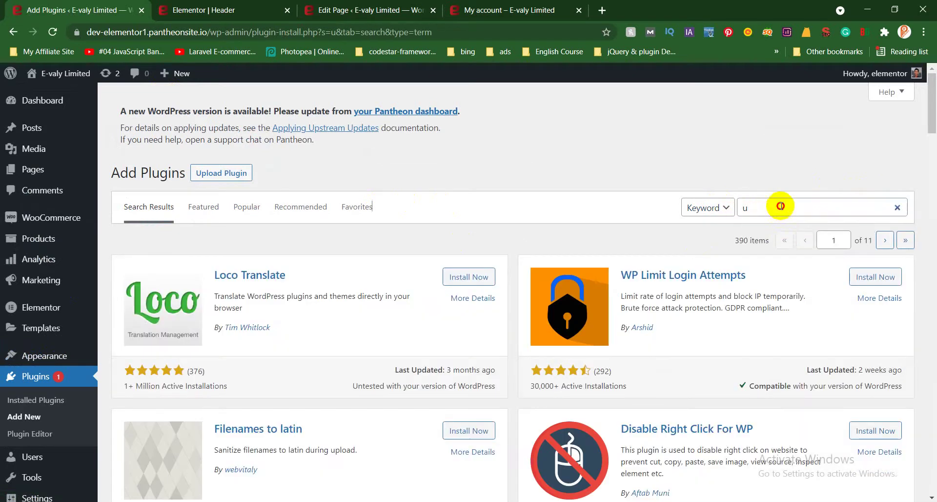
left_click(779, 255)
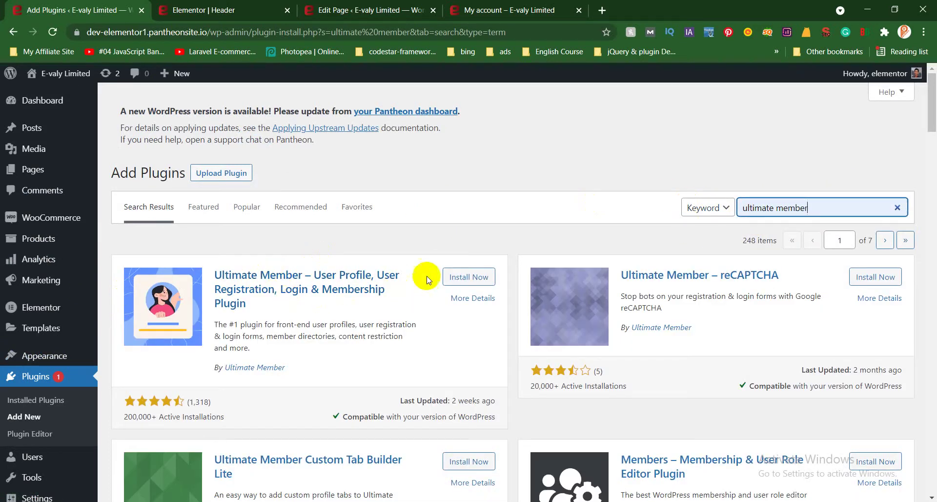
left_click(461, 278)
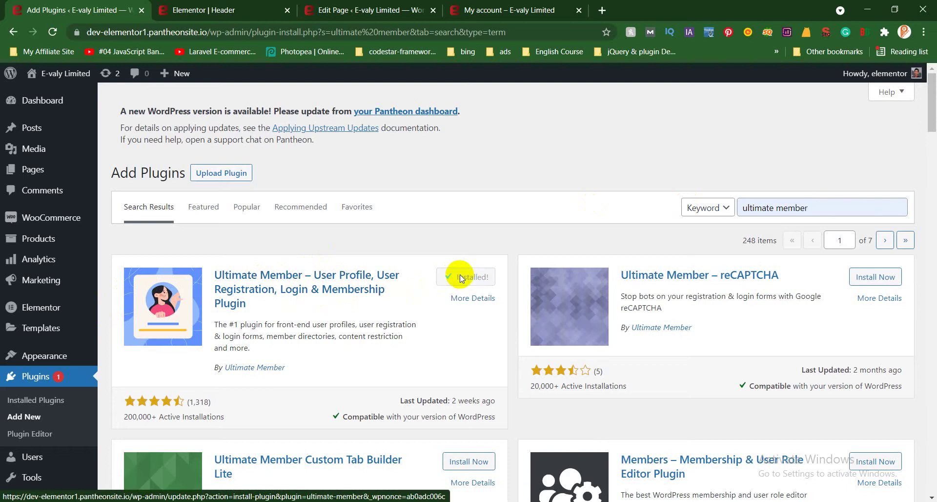
left_click(471, 277)
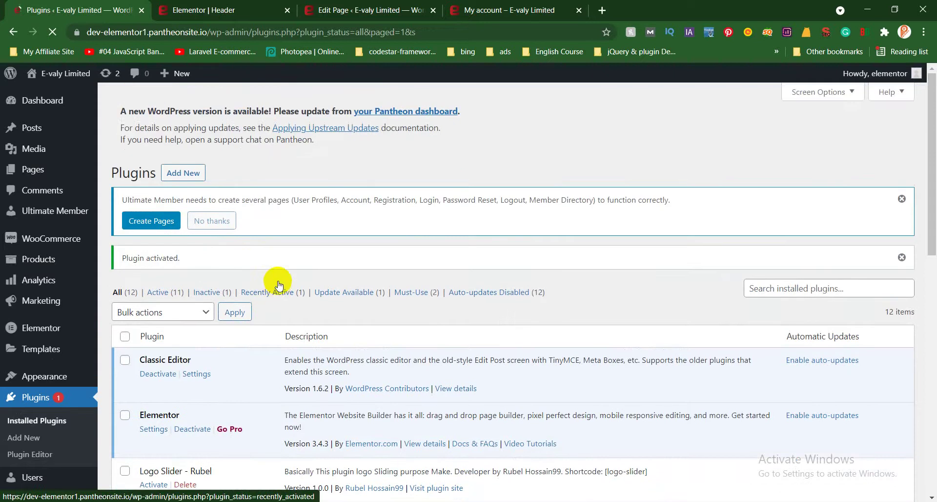
Step: Create the user profile, account, registration, login, password reset, logout and member directory pages that Ultimate Member requires
scroll(247, 261, "down", 3)
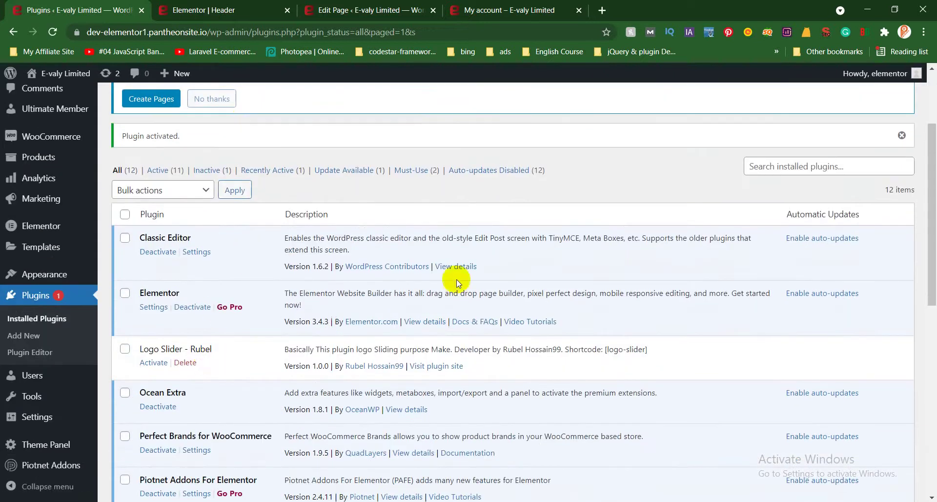
scroll(223, 284, "up", 3)
scroll(222, 285, "down", 1)
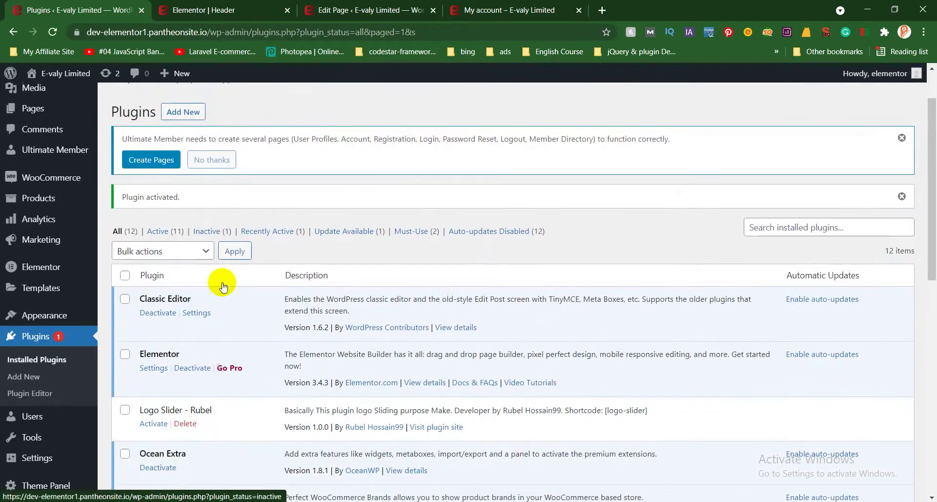
scroll(197, 234, "up", 1)
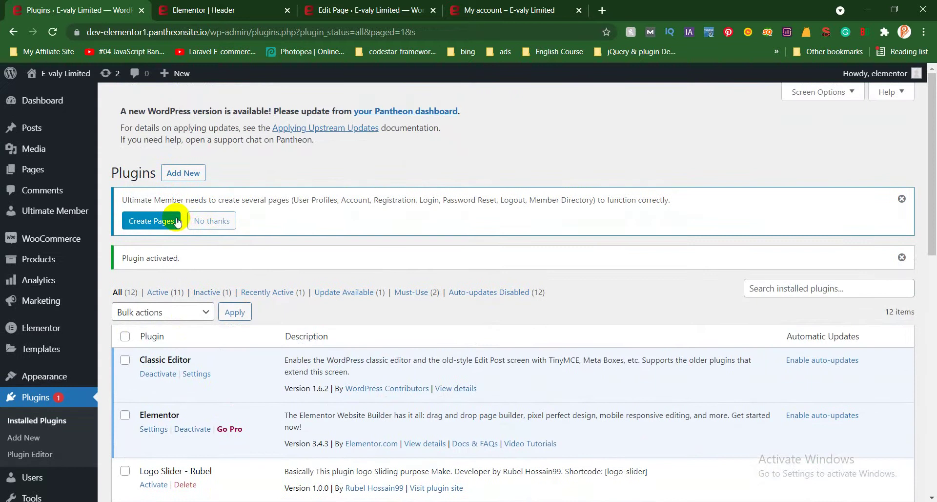
triple_click(151, 199)
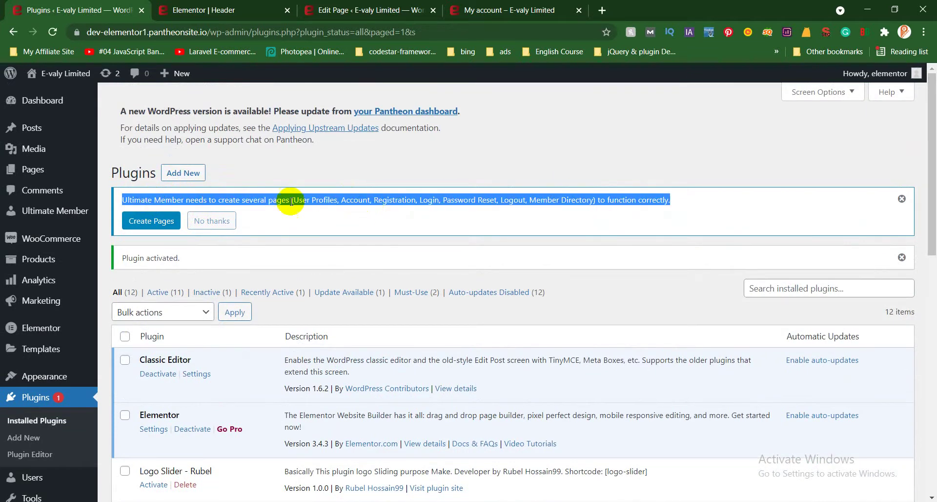
left_click(155, 229)
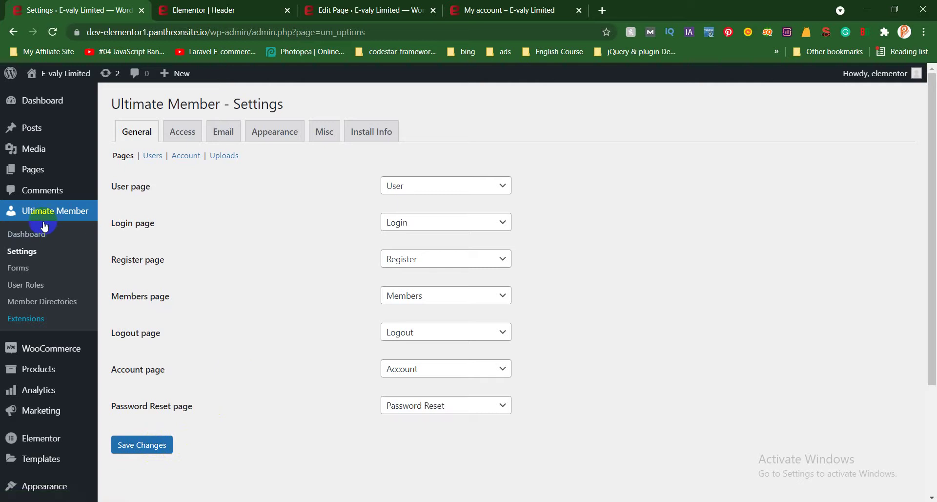
Step: Open the list of all site pages and examine the ones marked UM, such as Account, Login and Password Reset
left_click(45, 179)
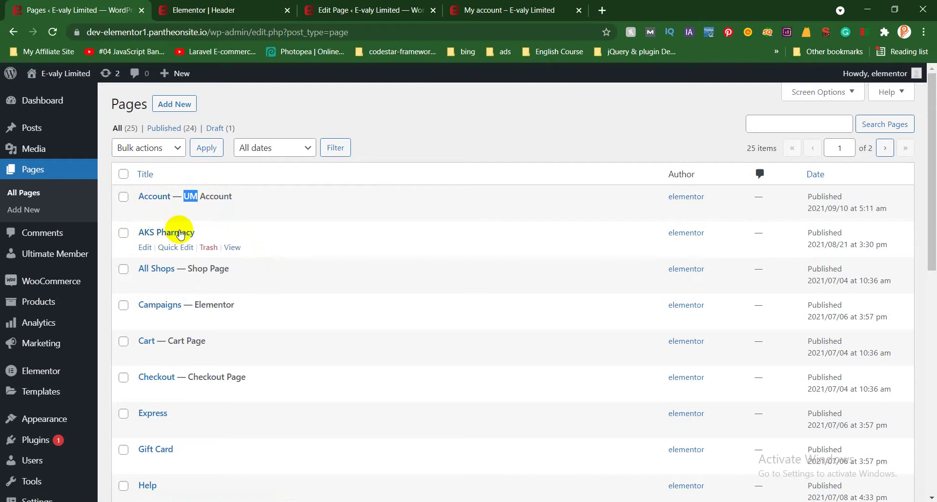
scroll(219, 244, "down", 5)
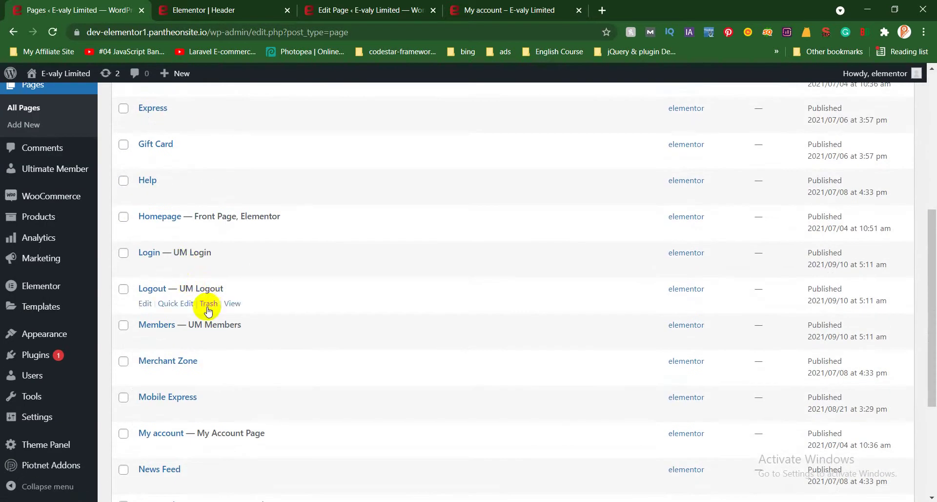
scroll(203, 328, "down", 3)
scroll(224, 305, "down", 2)
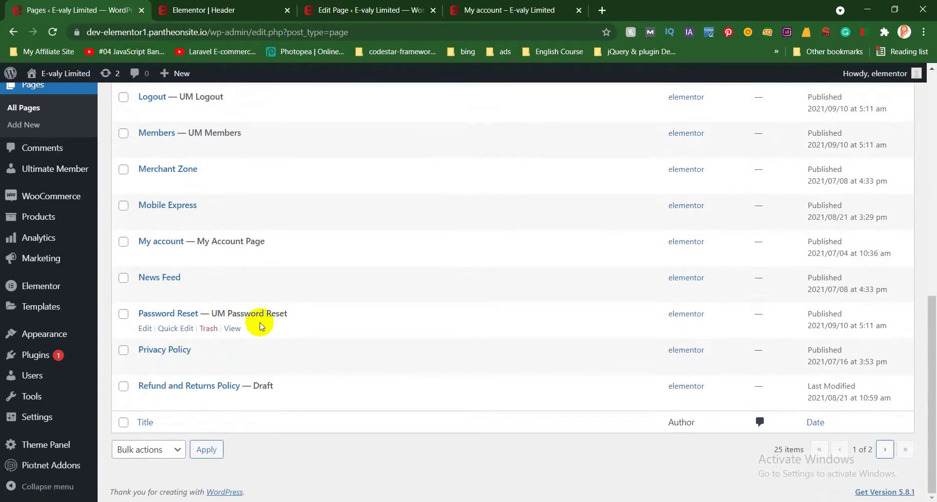
scroll(260, 312, "up", 4)
scroll(259, 310, "up", 5)
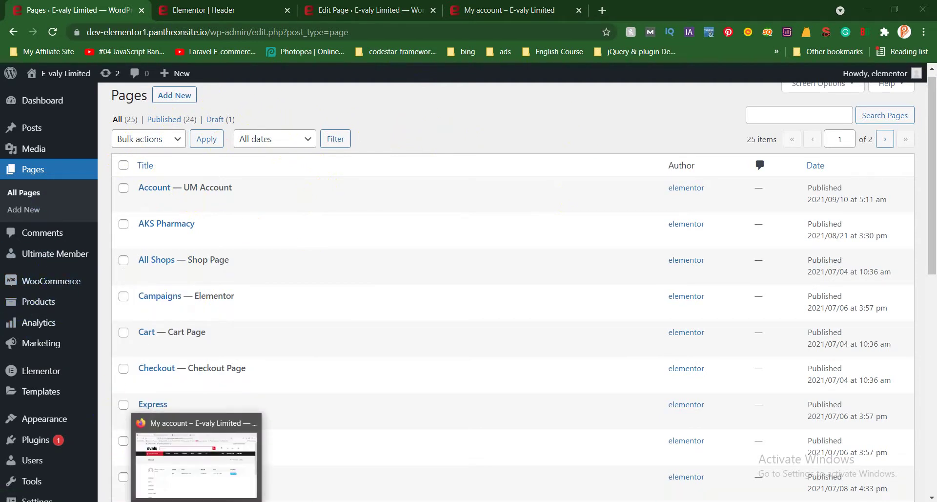
Step: Glance at the customer's orders page in Firefox, then return to Chrome and open the site's Appearance themes page
left_click(197, 449)
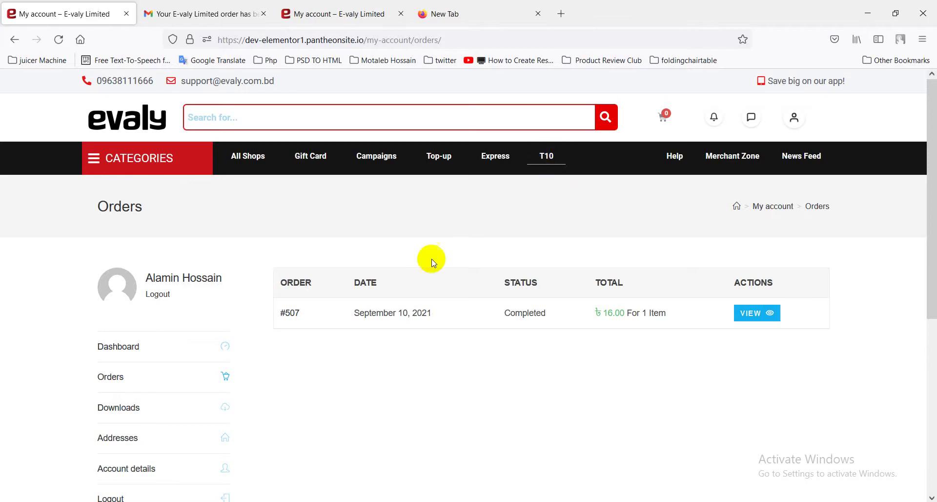
left_click(197, 452)
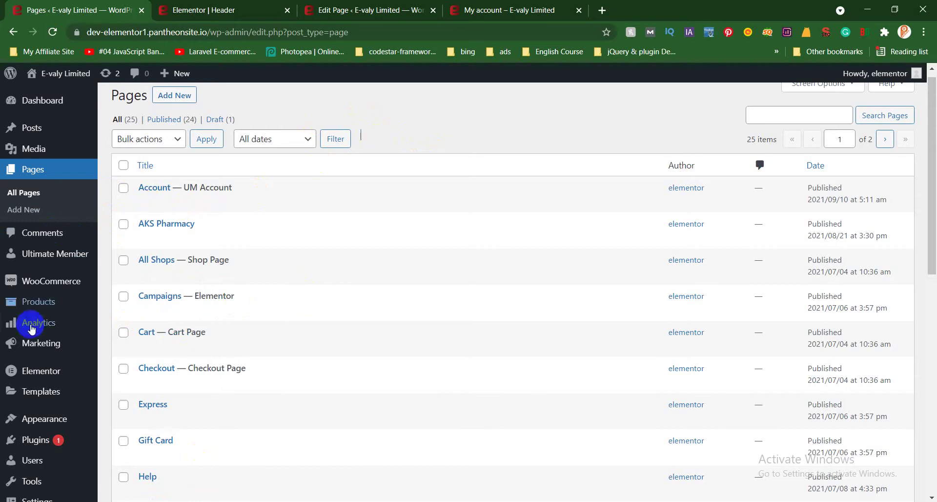
mouse_move(54, 389)
mouse_move(74, 428)
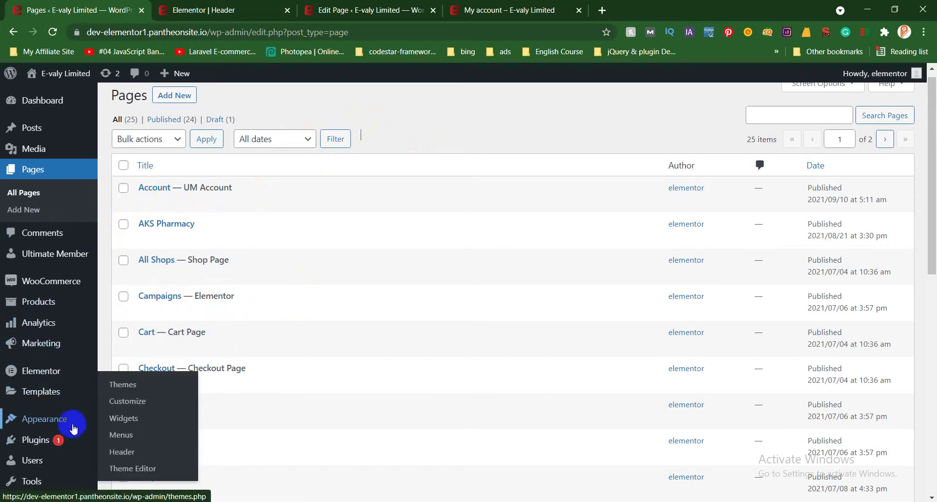
left_click(123, 452)
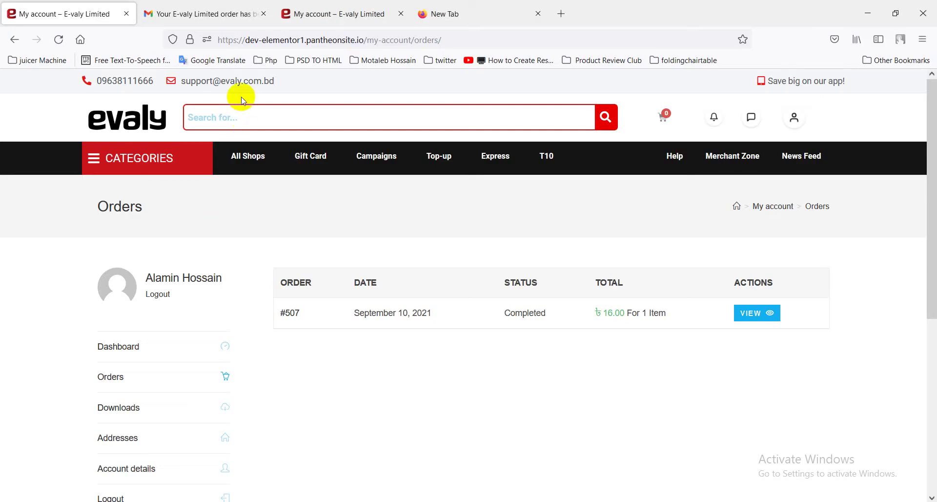
left_click(308, 39)
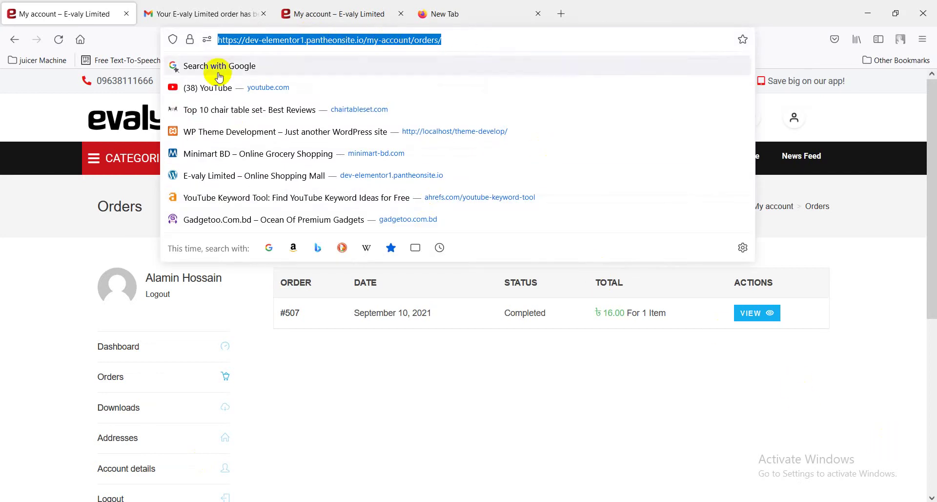
right_click(128, 134)
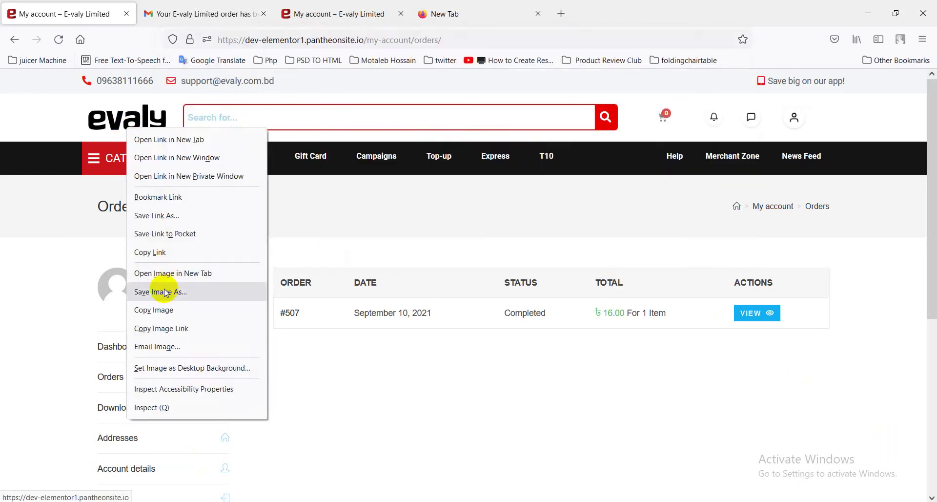
left_click_drag(365, 40, 205, 46)
right_click(248, 39)
left_click(276, 105)
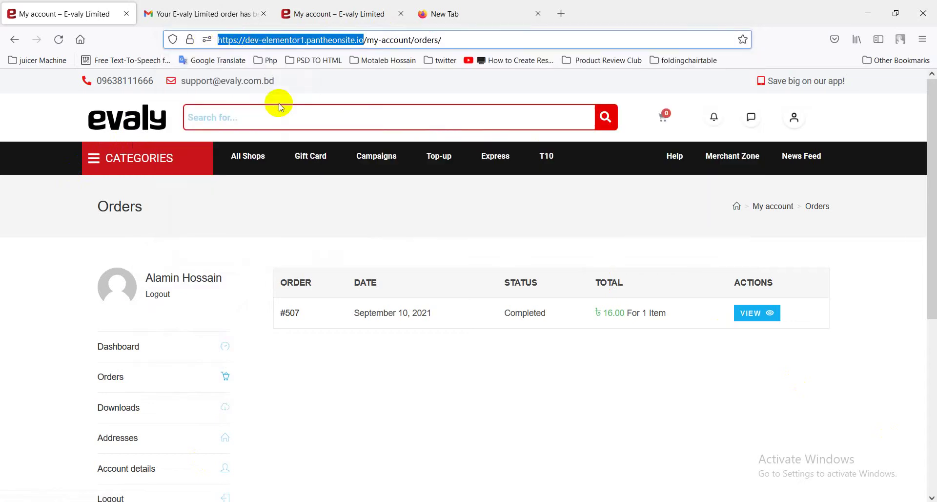
Step: Switch to Microsoft Edge and load the copied store address there
key("alt+Tab")
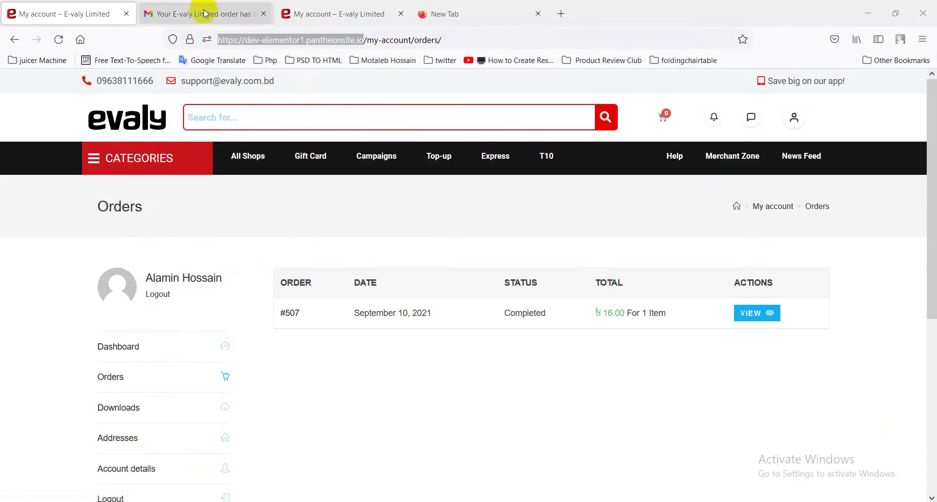
left_click(388, 72)
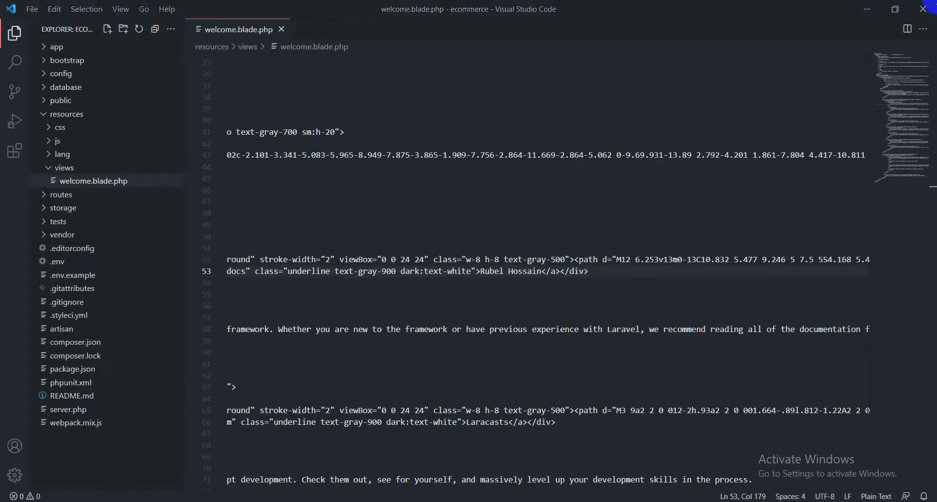
left_click(925, 15)
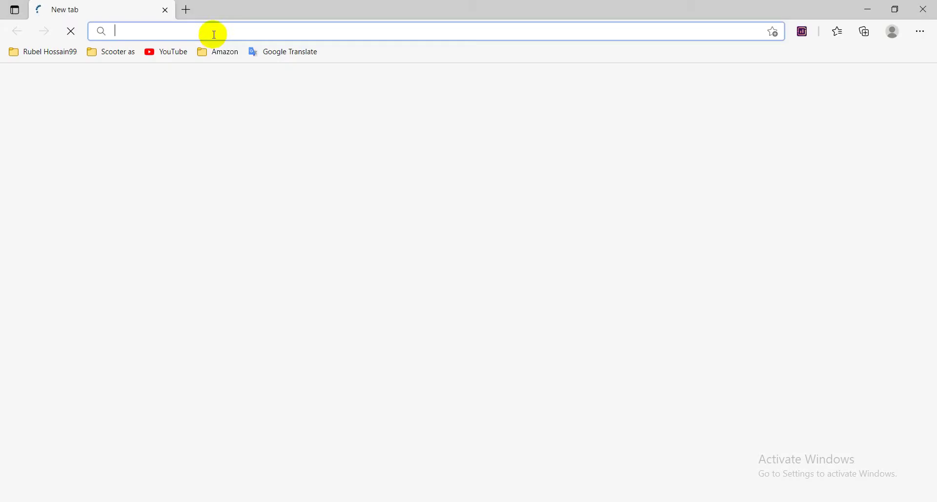
key("ctrl+v")
key("Return")
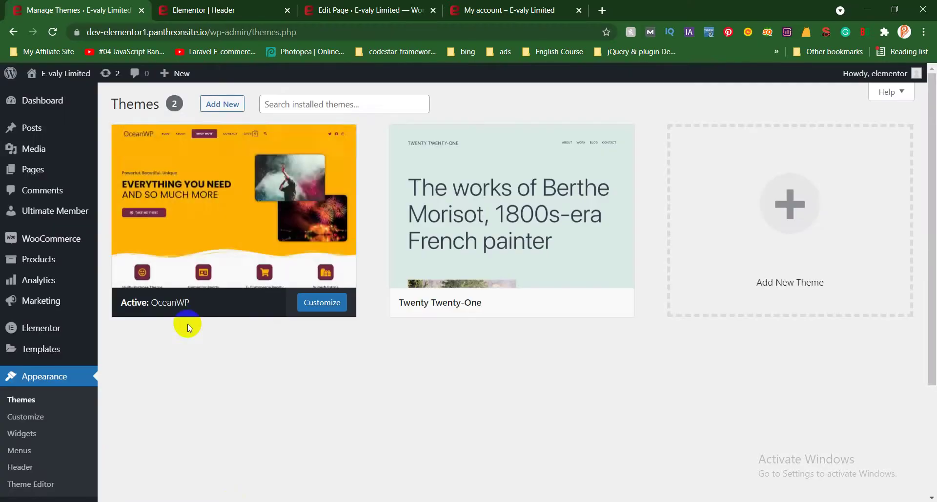
Step: Return to the WordPress admin in Chrome, open the site's navigation menus and select Main Menu for editing
scroll(146, 341, "down", 2)
left_click(19, 324)
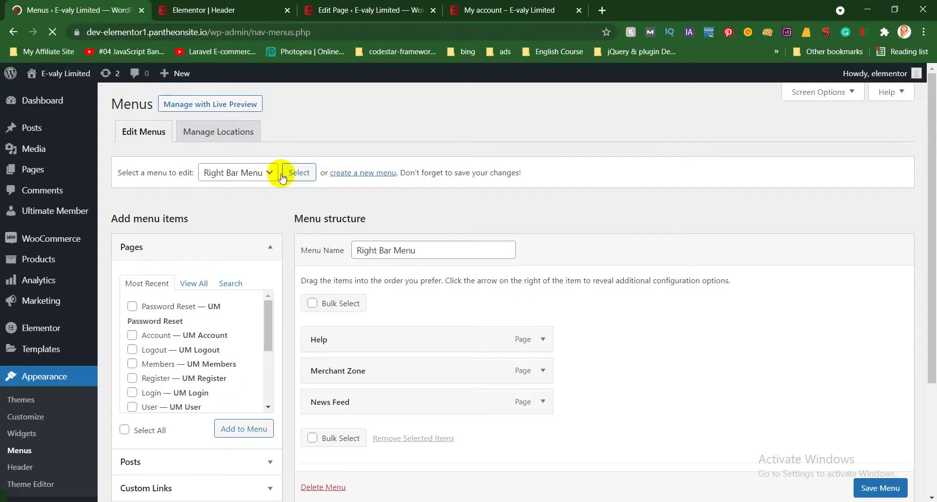
left_click(266, 170)
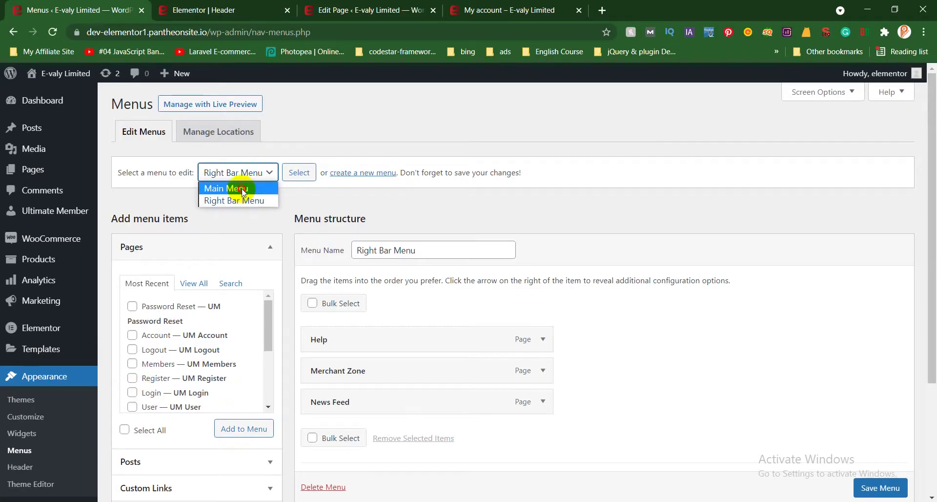
left_click(242, 189)
left_click(294, 174)
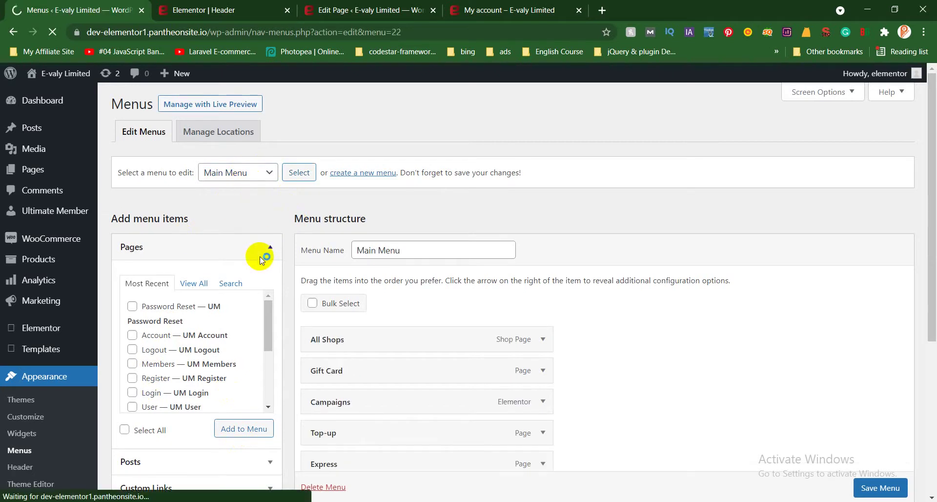
Step: Expand the T10 item in Main Menu and set who can see its link to Logged In Users
scroll(410, 312, "down", 2)
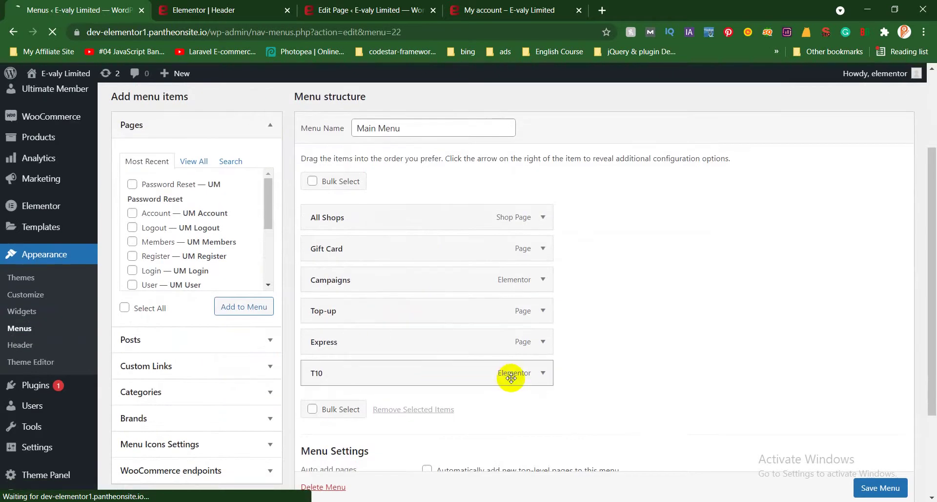
left_click(542, 373)
scroll(469, 374, "down", 2)
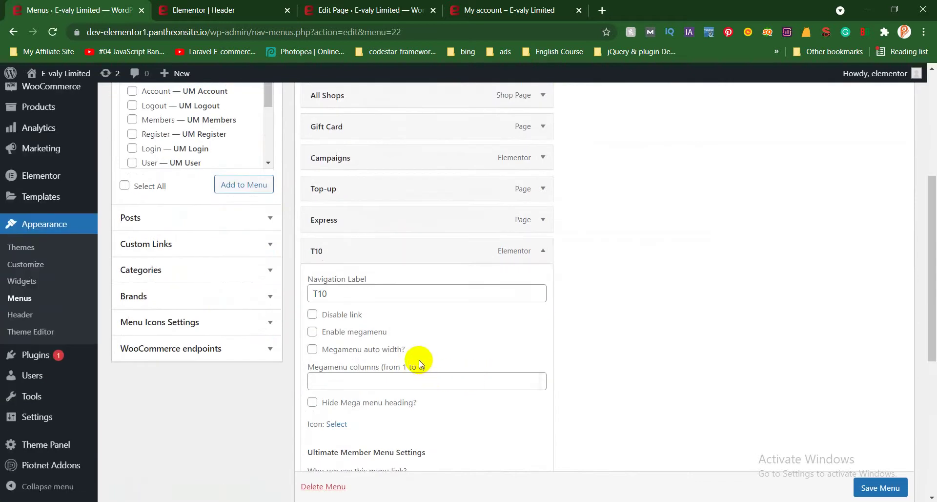
scroll(418, 359, "down", 2)
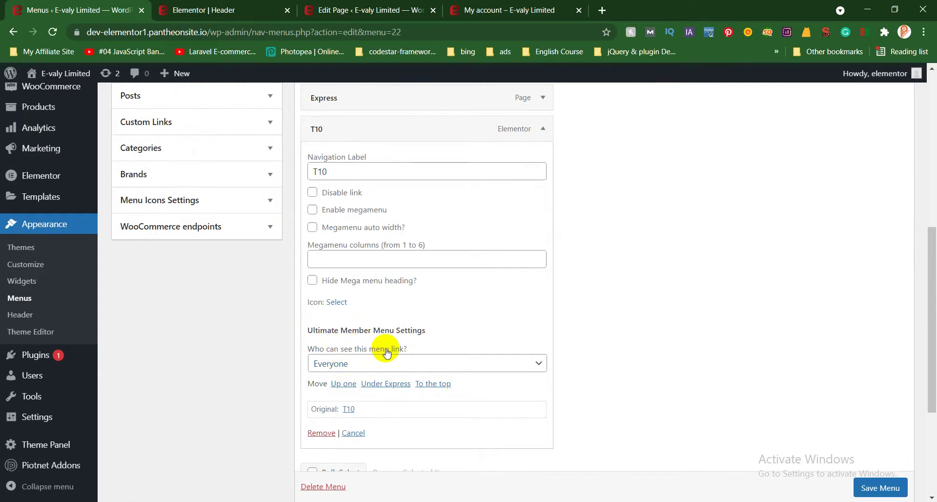
scroll(454, 327, "down", 1)
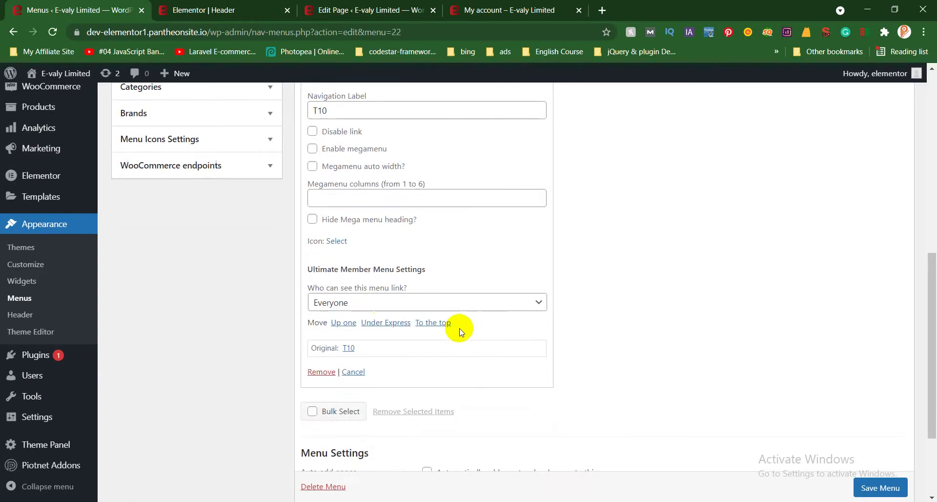
left_click(382, 303)
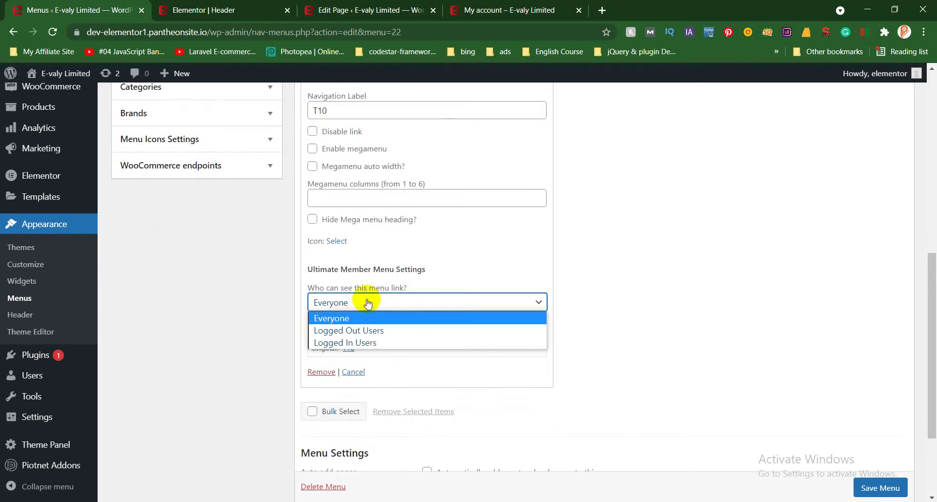
left_click(381, 342)
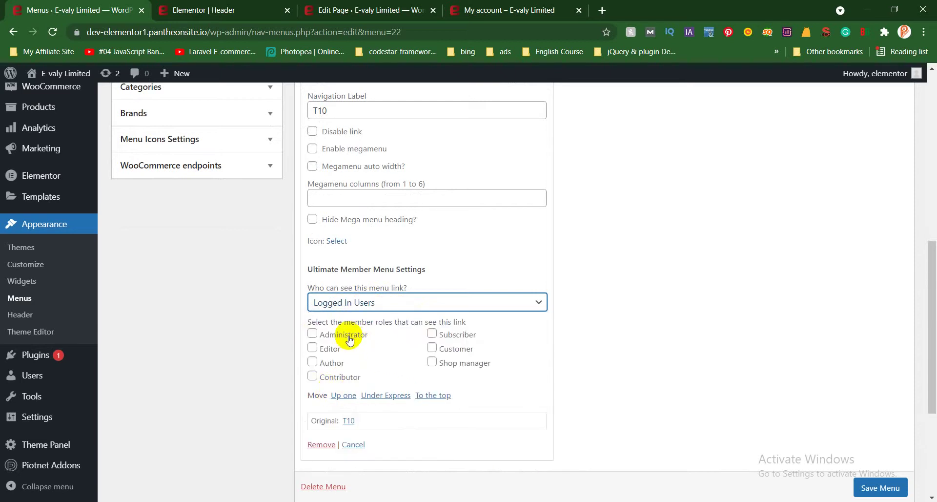
Step: Allow all seven member roles, from Administrator to Shop manager, to see the T10 link and save the menu
left_click(347, 336)
left_click(328, 348)
left_click(334, 362)
left_click(342, 376)
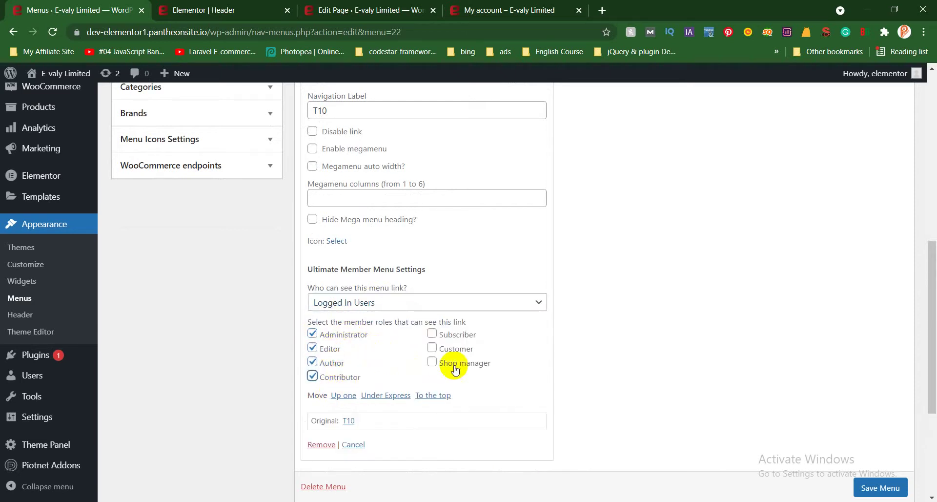
left_click(455, 349)
left_click(457, 334)
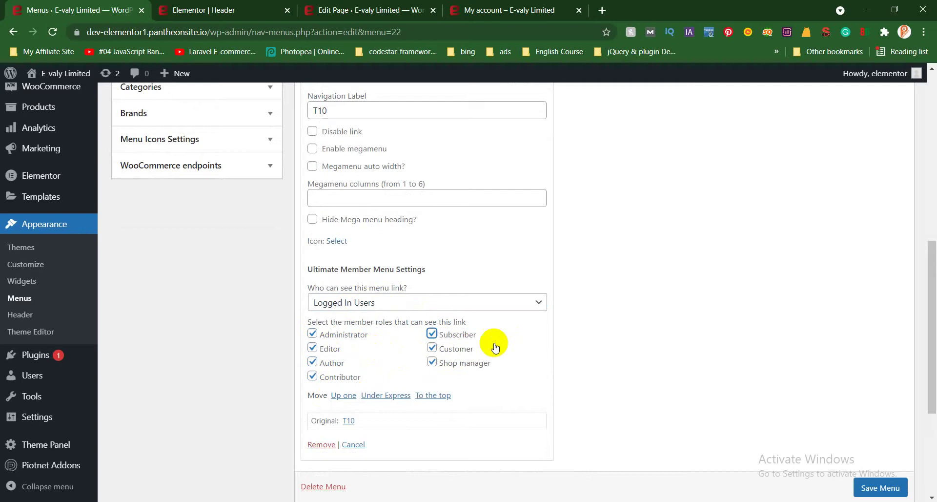
scroll(488, 342, "down", 4)
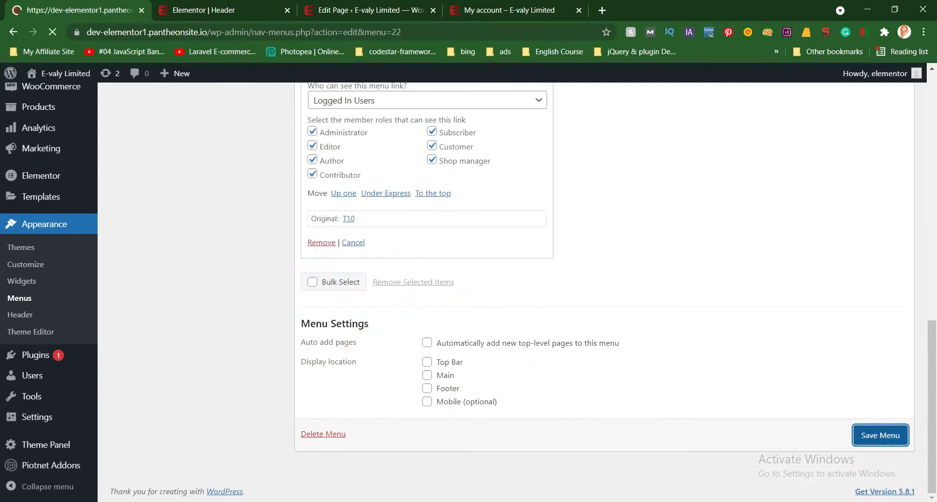
Step: Switch to the store in Edge, dismiss the store notice and reload the home page to check the main navigation
key("alt+Tab")
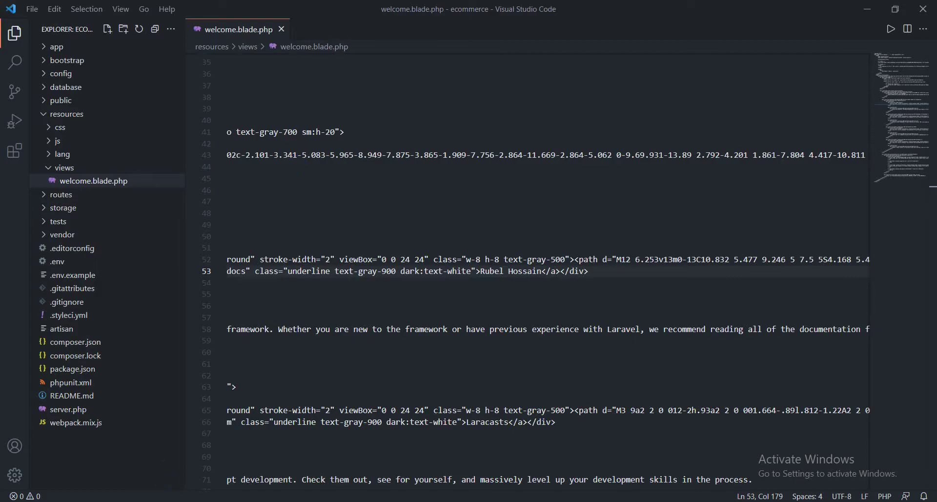
key("alt+Tab")
scroll(435, 235, "down", 2)
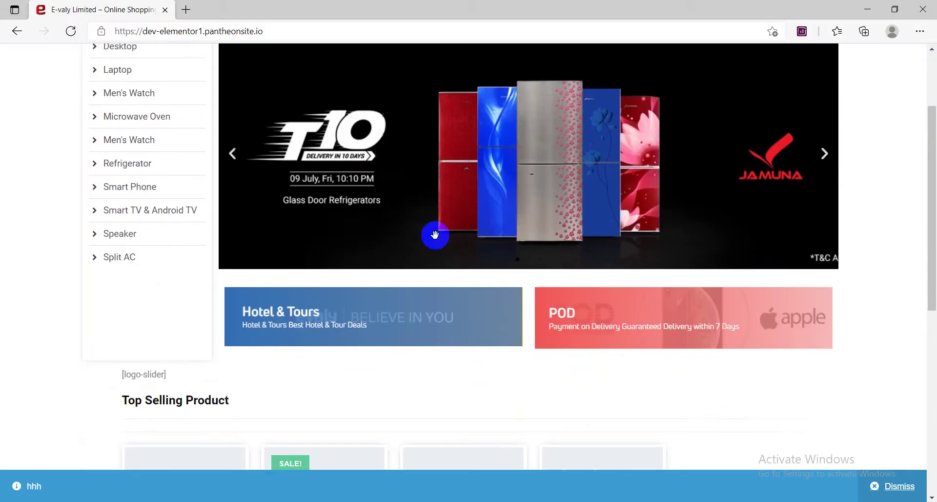
left_click(899, 486)
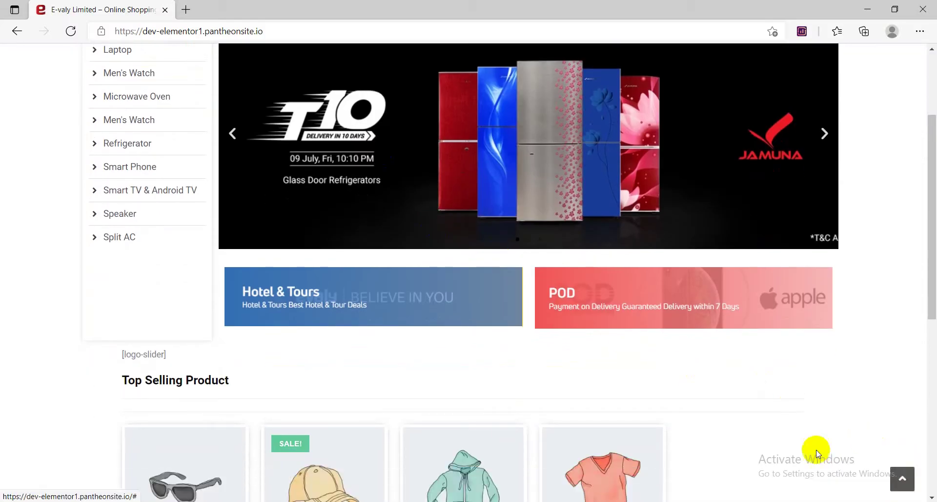
left_click(158, 89)
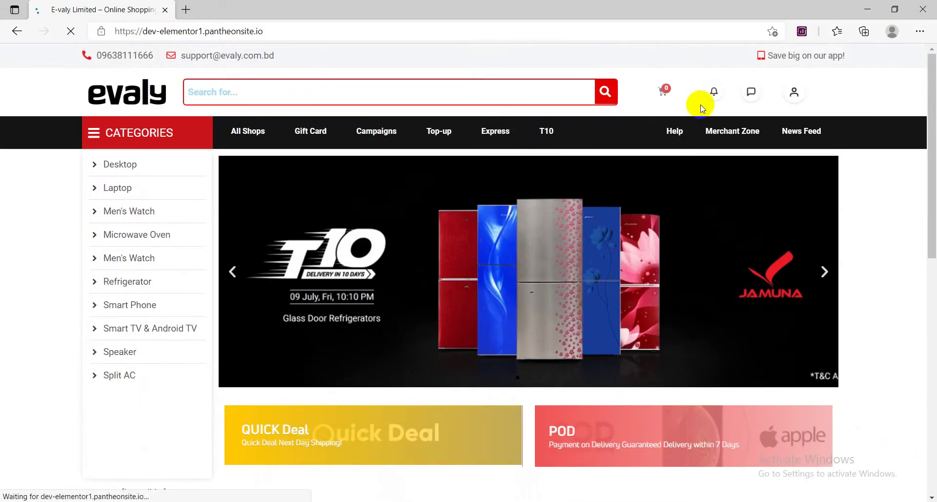
Step: Open the T10 page from the store's navigation in Edge to test access, checking the menu editor's reload in Chrome meanwhile
left_click(551, 131)
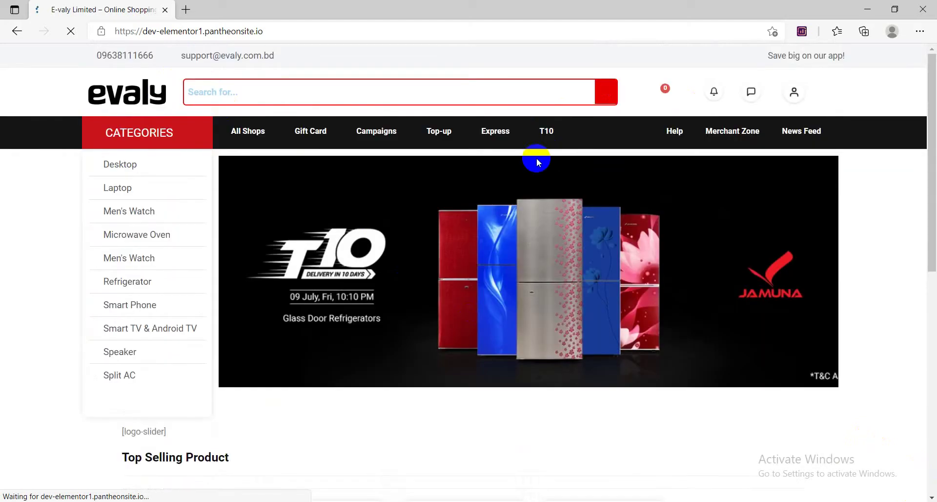
left_click(550, 132)
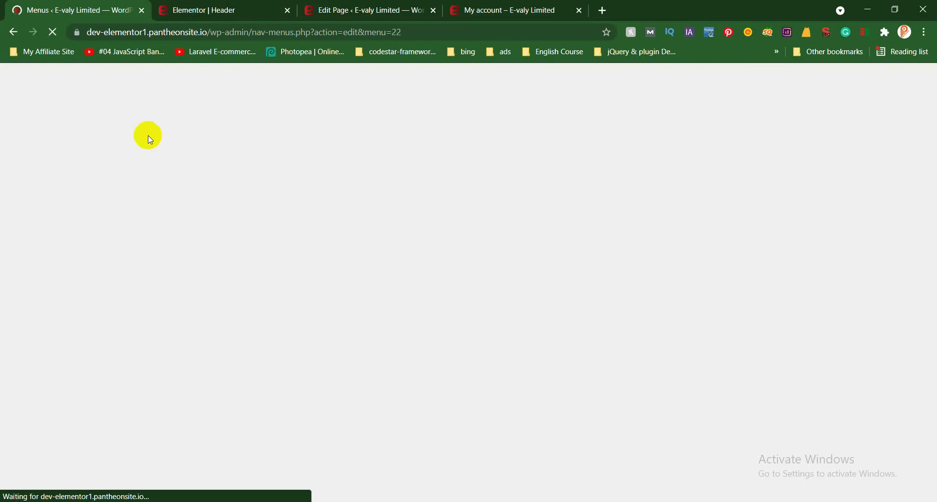
scroll(280, 192, "down", 5)
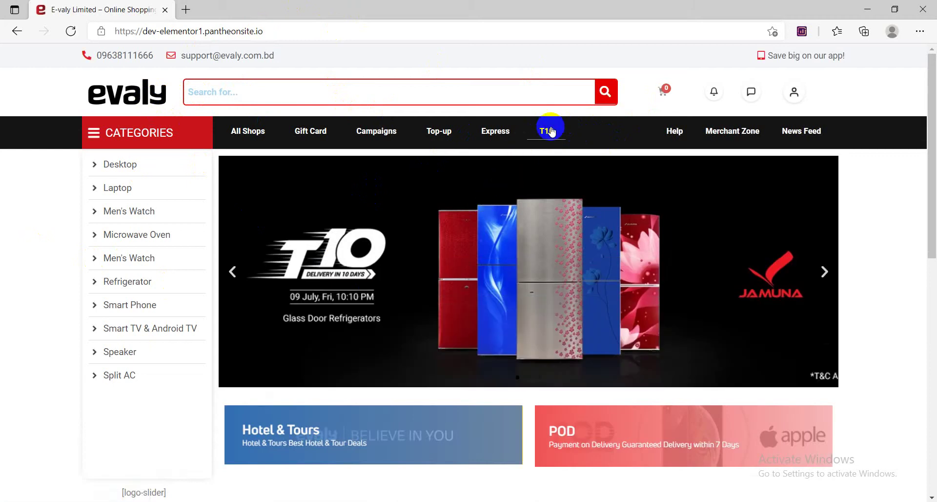
left_click(551, 131)
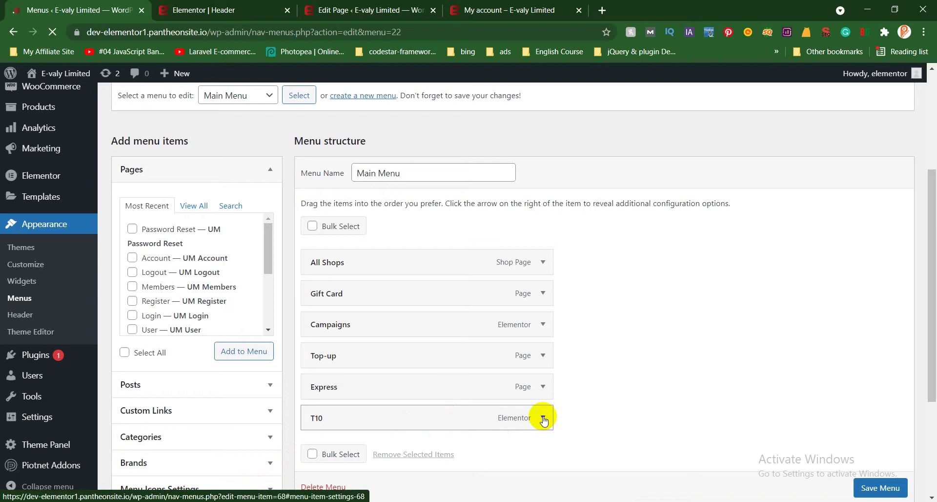
Step: In Chrome, expand the T10 item of Main Menu, review its visibility and member roles, and save the menu again
left_click(543, 418)
scroll(517, 364, "down", 2)
scroll(335, 374, "down", 3)
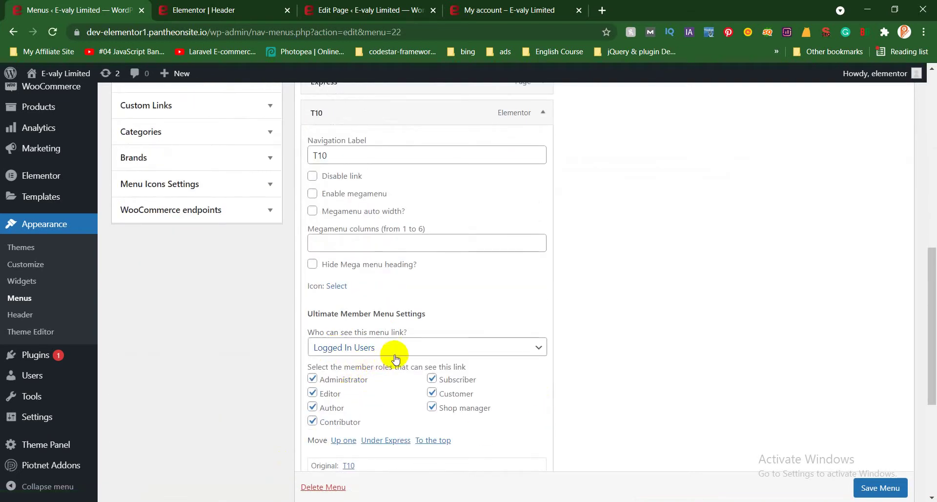
scroll(425, 376, "down", 5)
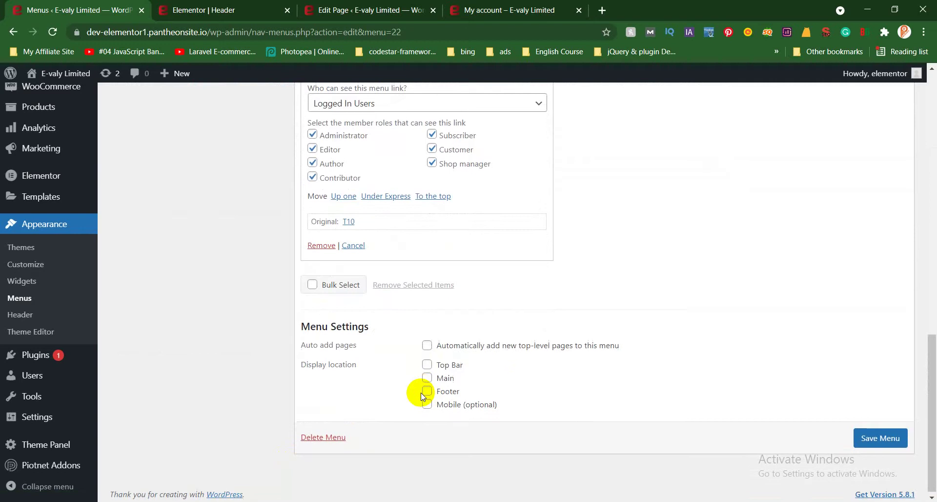
left_click(880, 438)
scroll(433, 369, "up", 3)
scroll(434, 370, "up", 6)
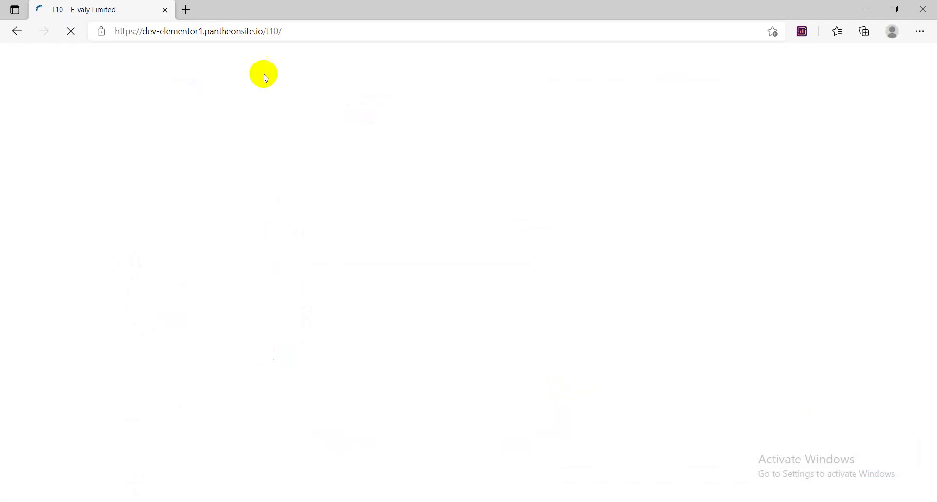
Step: In Edge, remove the t10 part from the store's address and load the home page
left_click(270, 30)
left_click(271, 31)
key("BackSpace")
key("BackSpace")
key("BackSpace")
key("BackSpace")
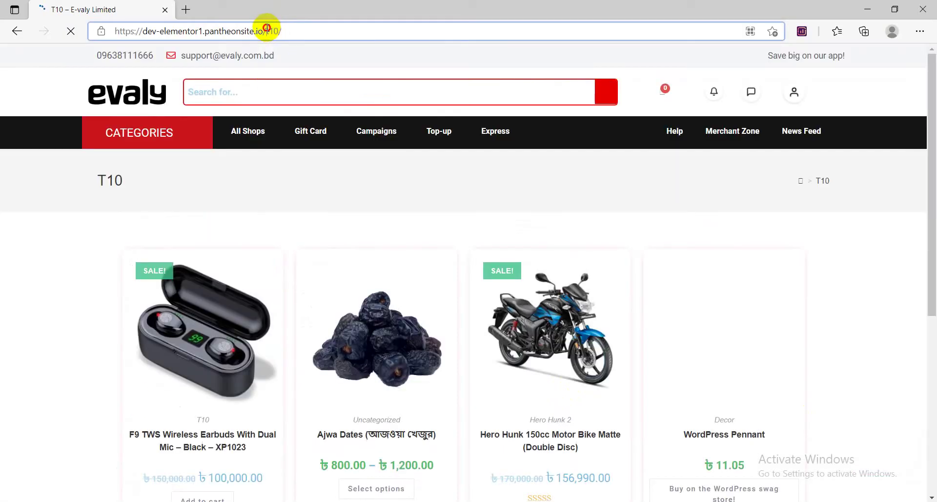
key("Return")
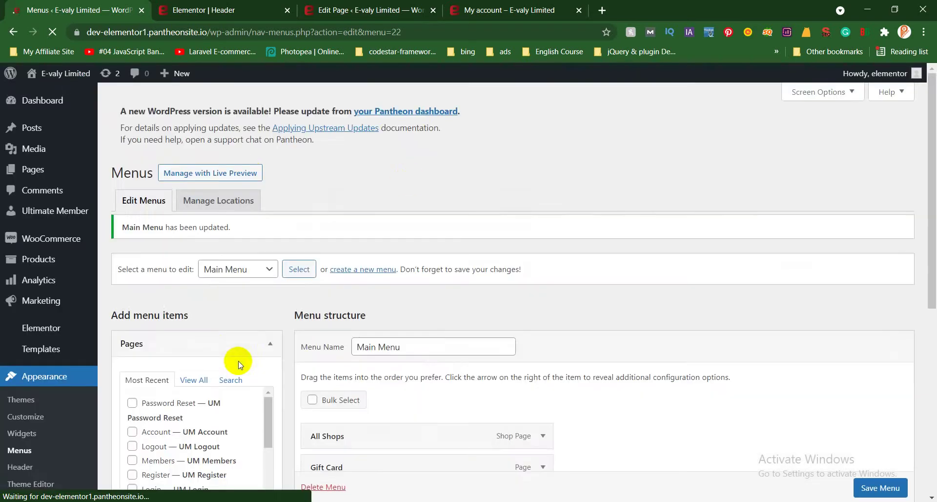
Step: In Chrome, expand the T10 item of Main Menu to check its visibility and roles, reloading the customer's orders page in Firefox meanwhile
scroll(420, 371, "down", 7)
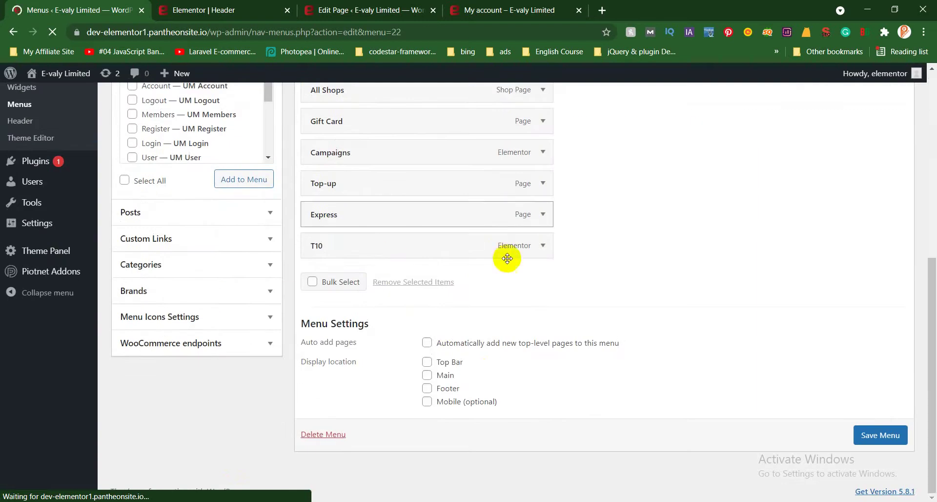
scroll(549, 249, "up", 1)
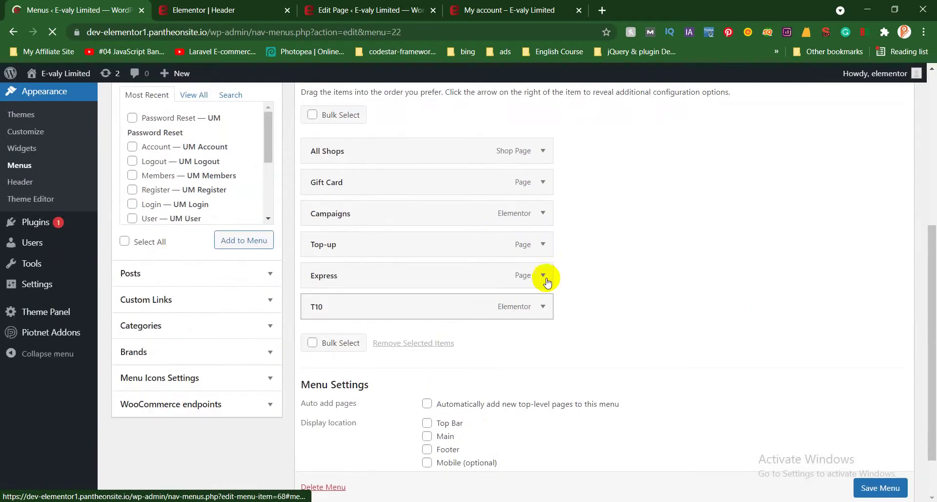
left_click(543, 306)
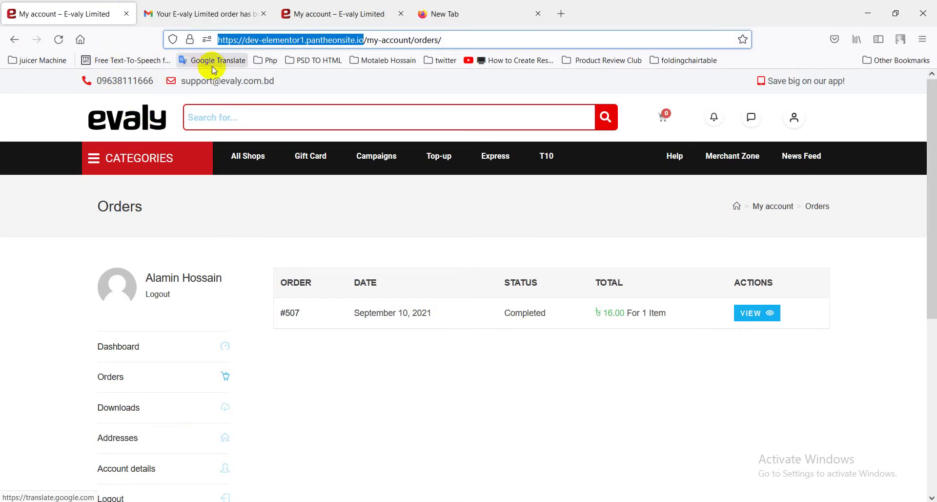
key("F5")
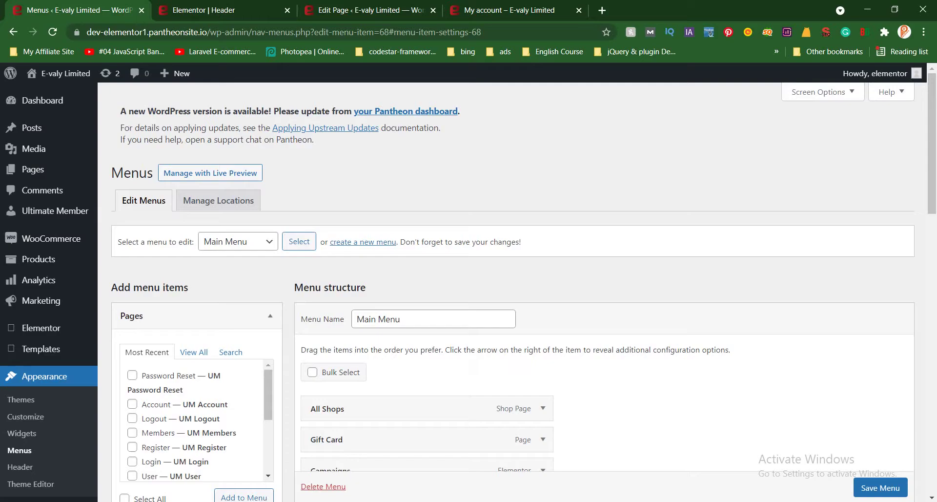
scroll(330, 465, "down", 15)
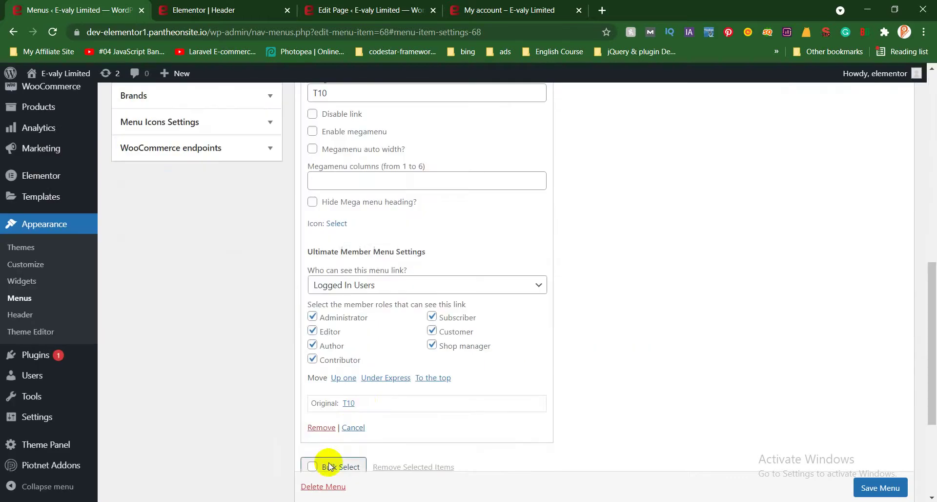
scroll(299, 454, "up", 1)
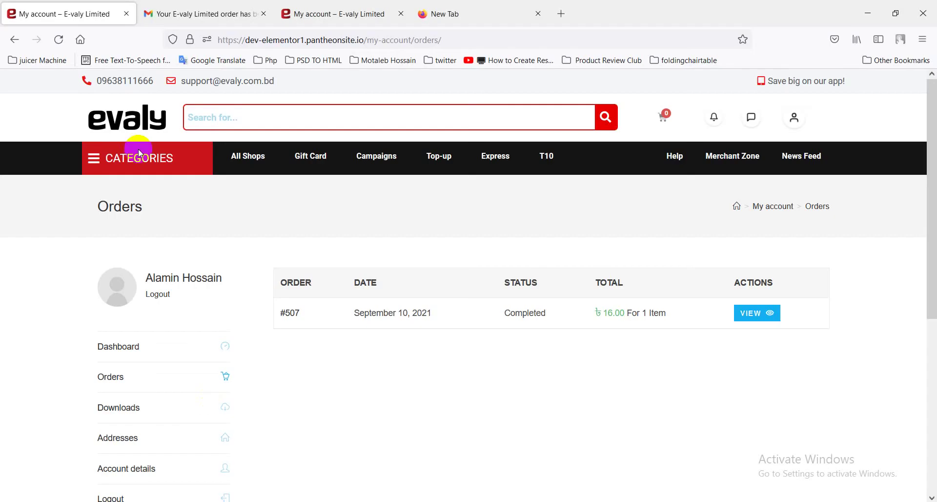
Step: Reload the customer's orders page in Firefox to check the navigation, and return to Chrome to review the T10 item's settings
left_click(255, 40)
key("Return")
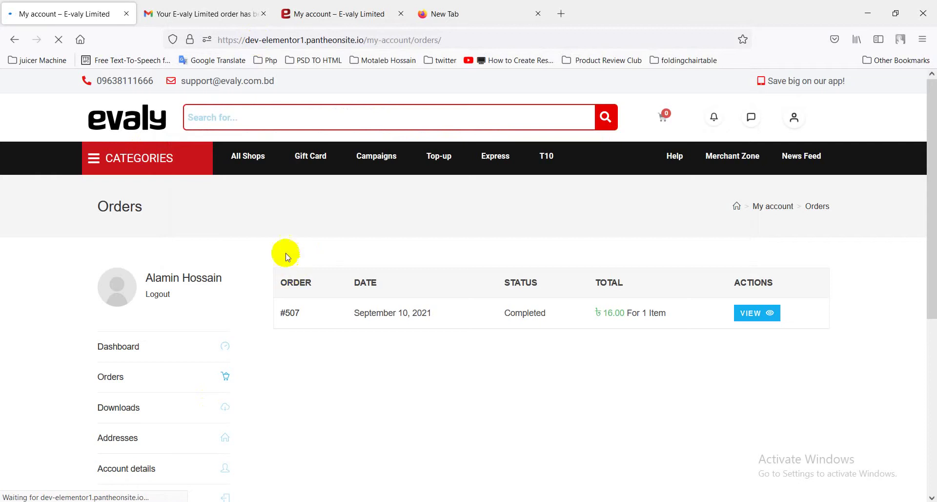
key("alt+Tab")
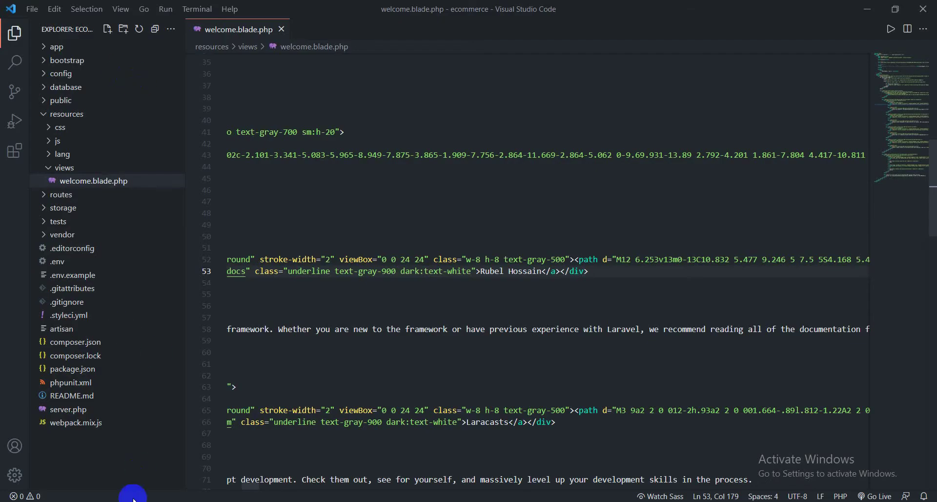
key("alt+Tab")
scroll(373, 327, "up", 2)
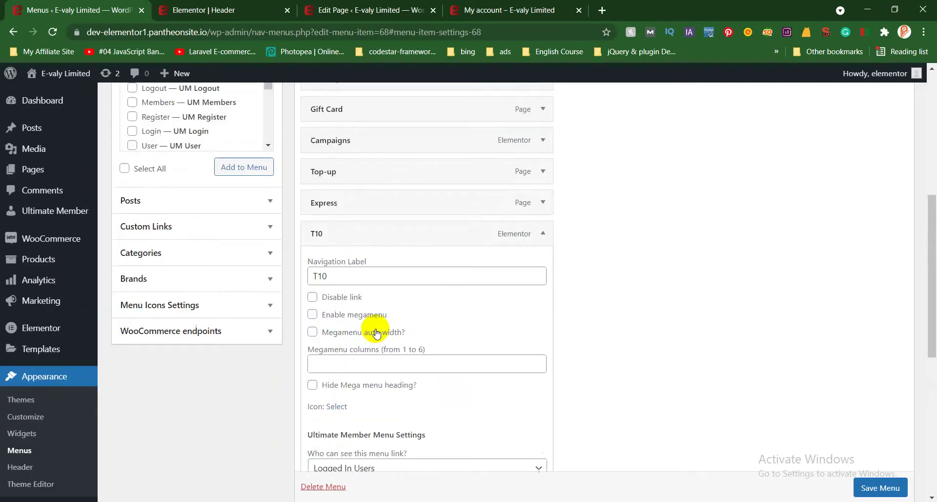
scroll(372, 328, "down", 2)
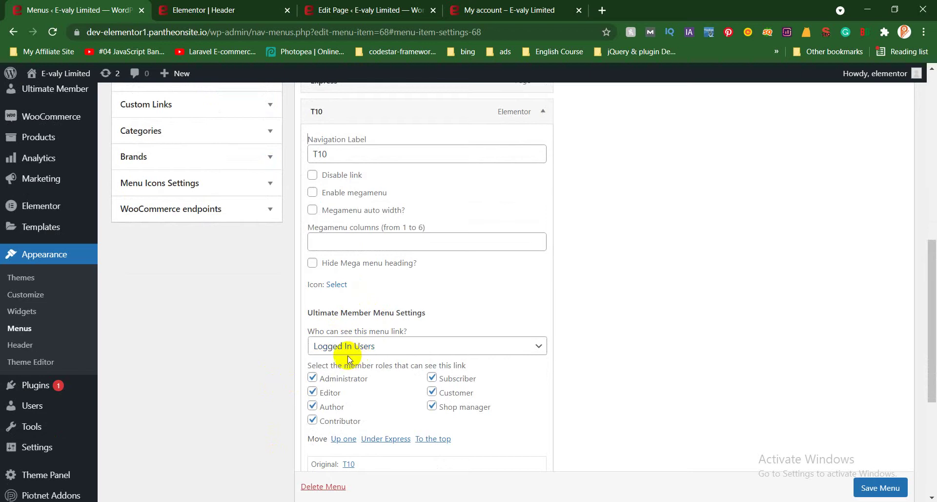
scroll(442, 356, "up", 1)
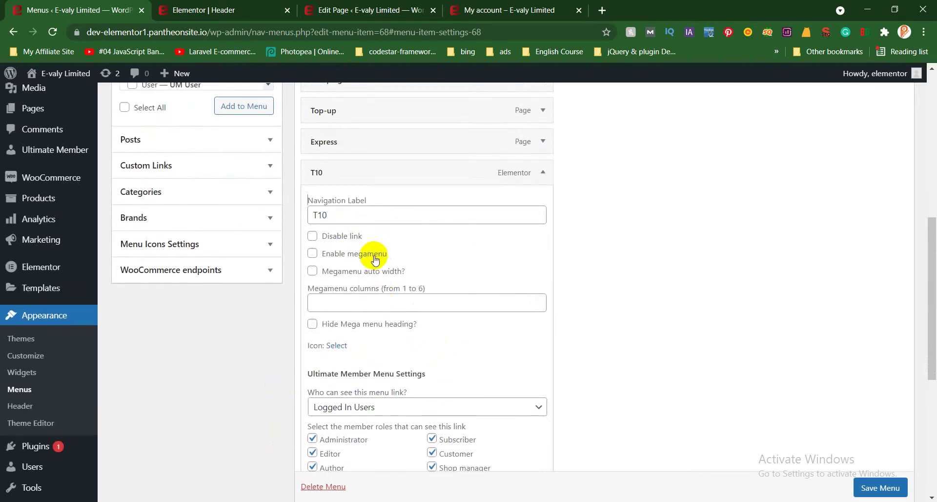
scroll(375, 259, "down", 1)
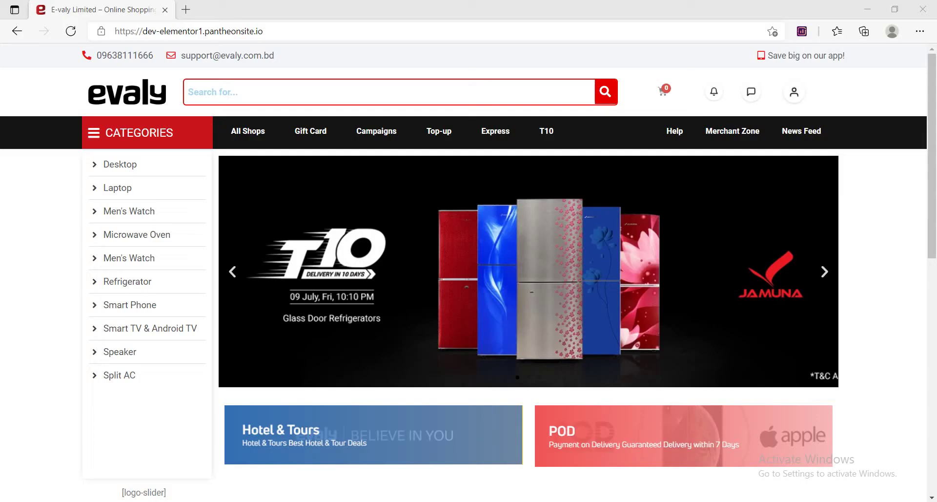
Step: Switch to Edge and reload the store's home page to check whether T10 is in the main navigation
left_click(285, 32)
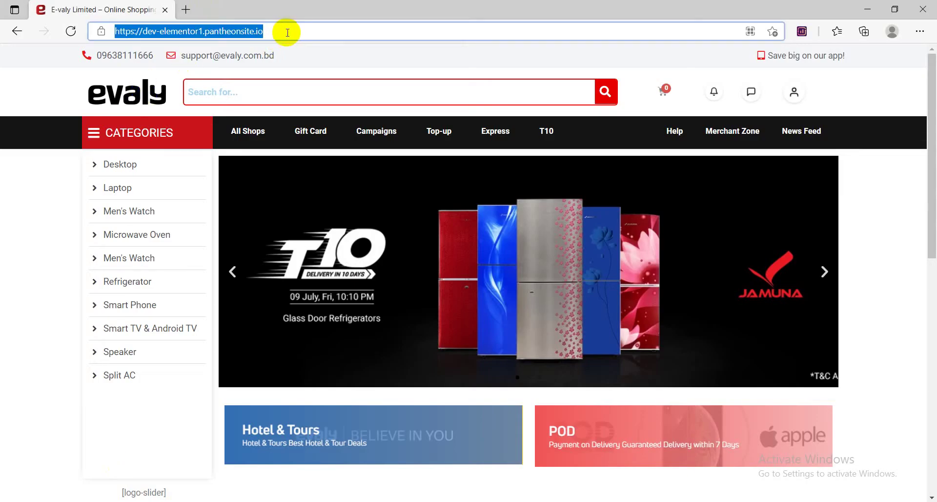
key("Return")
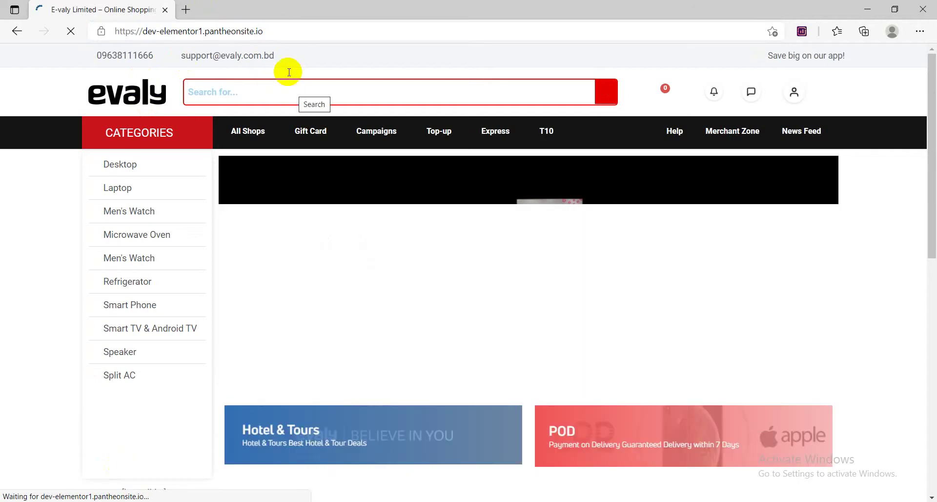
left_click(290, 32)
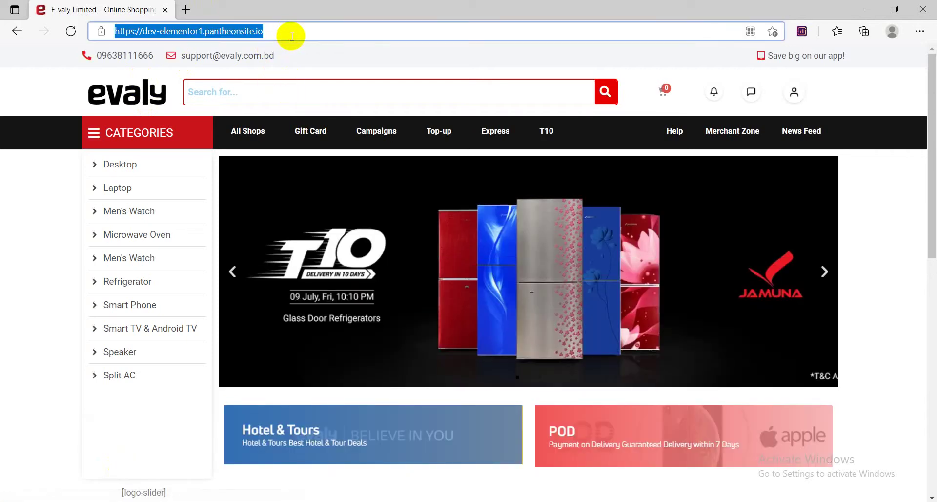
Step: Back in Chrome, collapse the T10 item and place Express above Top-up in Main Menu
key("alt+Tab")
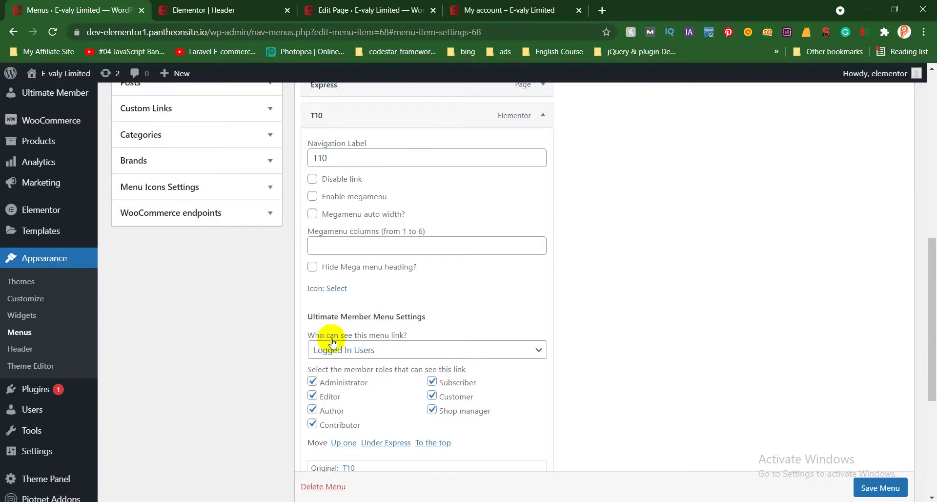
scroll(425, 280, "up", 4)
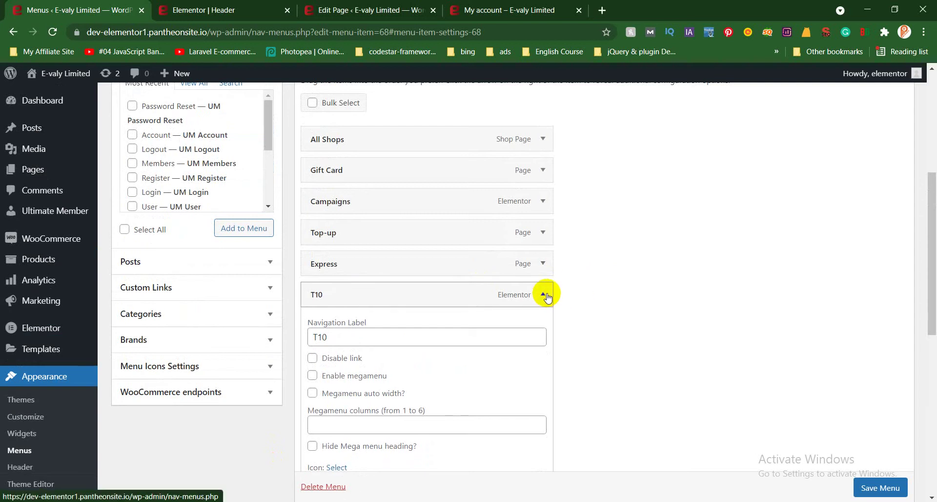
left_click(546, 295)
left_click(571, 99)
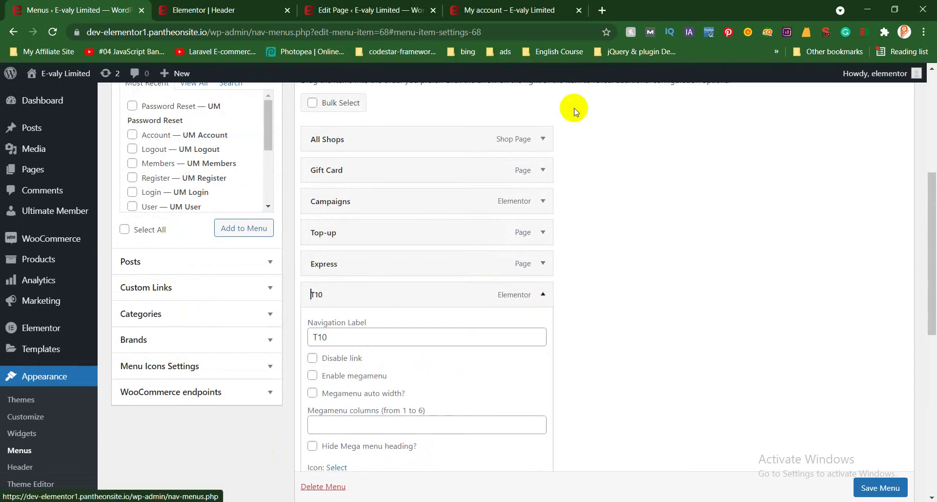
left_click(547, 295)
left_click(525, 121)
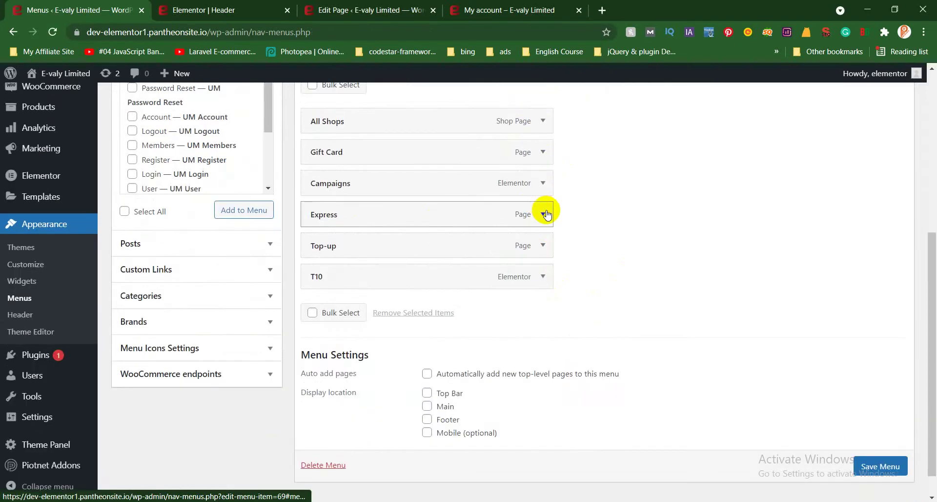
Step: Expand the Express item of Main Menu and restrict its visibility to Logged In Users
left_click(544, 214)
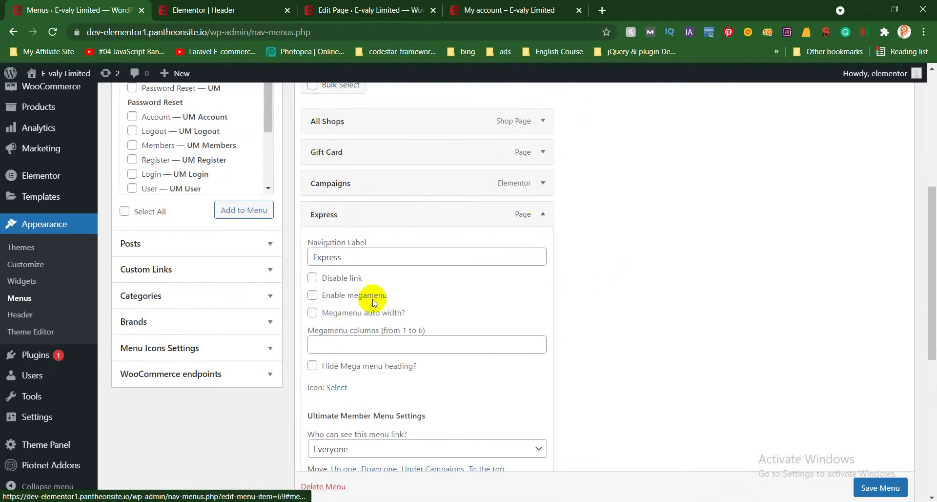
scroll(374, 302, "down", 4)
left_click(361, 266)
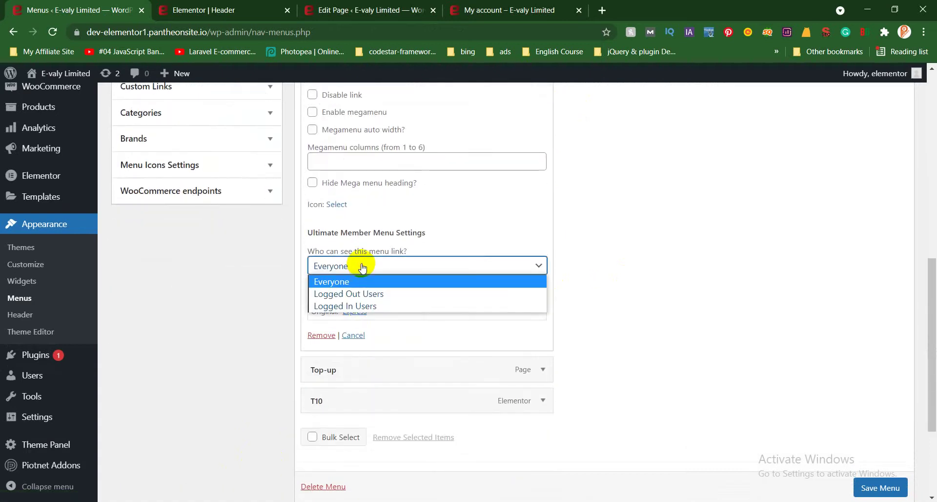
left_click(366, 306)
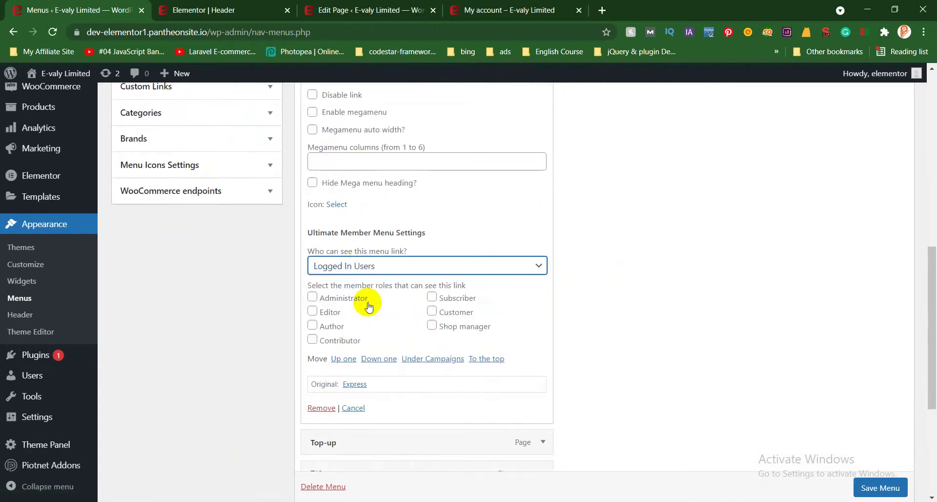
Step: Allow all seven member roles, from Administrator to Shop manager, to see the Express link and save the menu
left_click(432, 324)
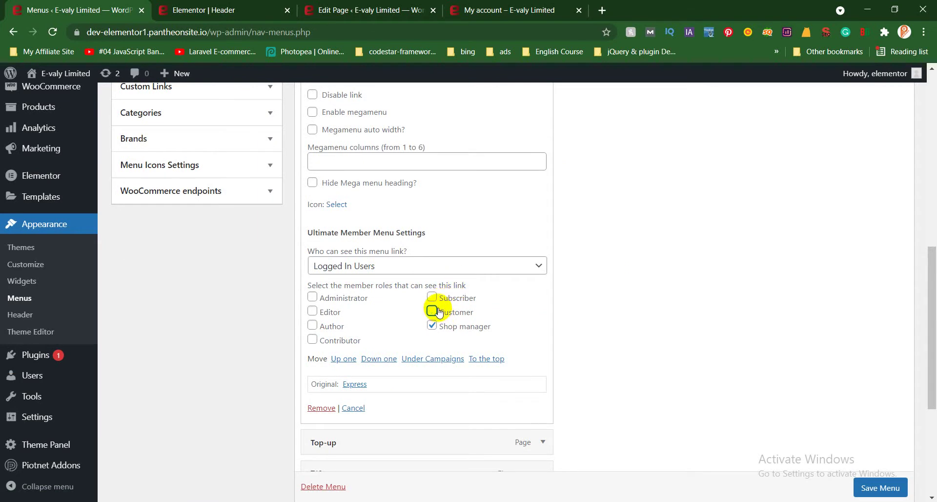
left_click(441, 323)
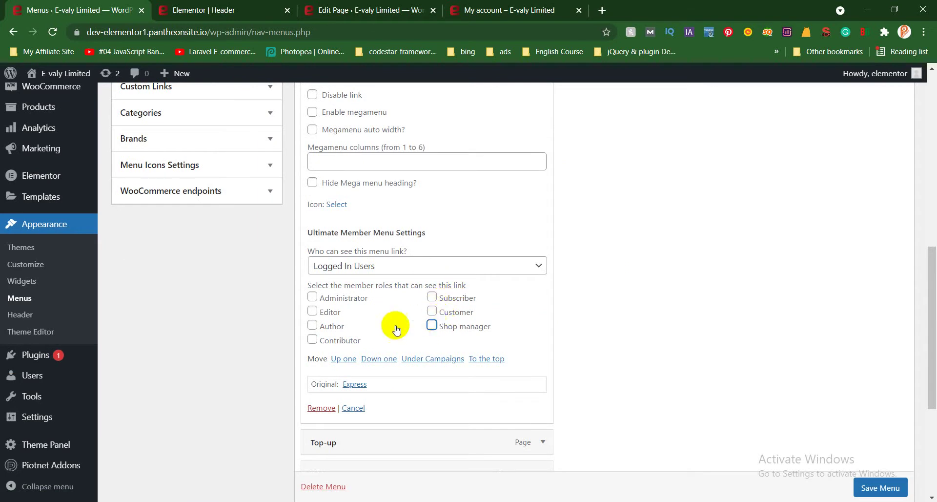
left_click(385, 265)
left_click(692, 255)
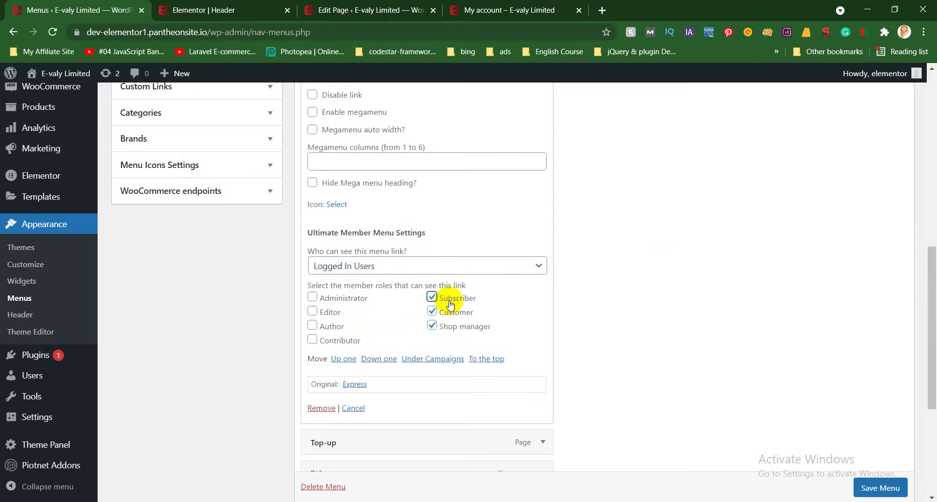
left_click(336, 337)
left_click(332, 314)
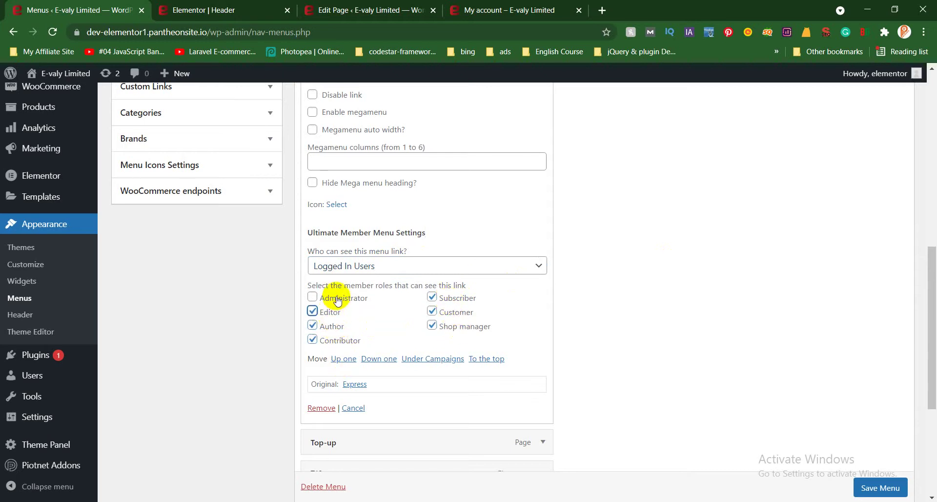
left_click(334, 299)
scroll(484, 414, "down", 3)
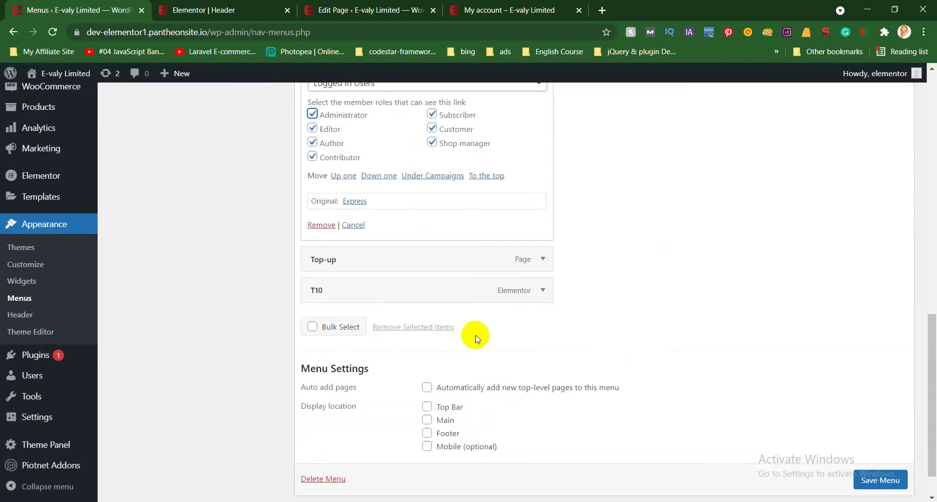
scroll(870, 474, "down", 1)
left_click(881, 459)
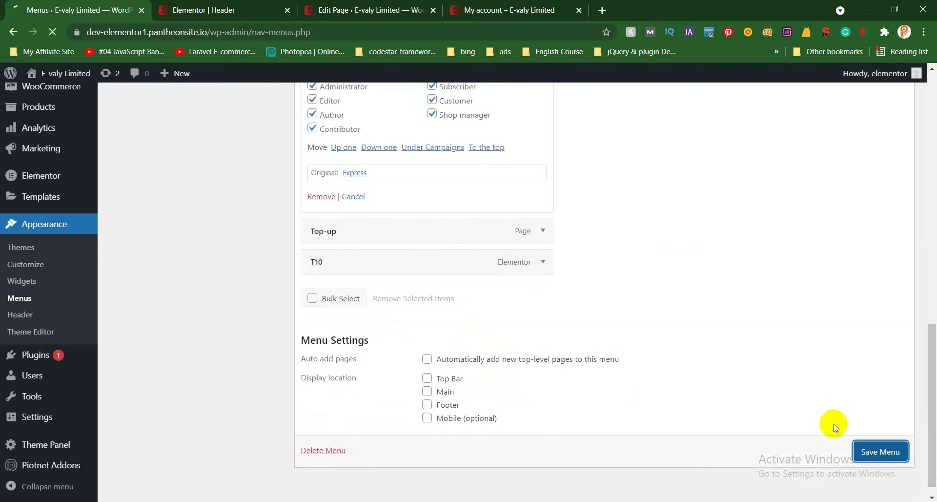
Step: Reload the store in Edge and open its Express page to test the navigation, returning to Chrome's menu editor
scroll(832, 426, "up", 2)
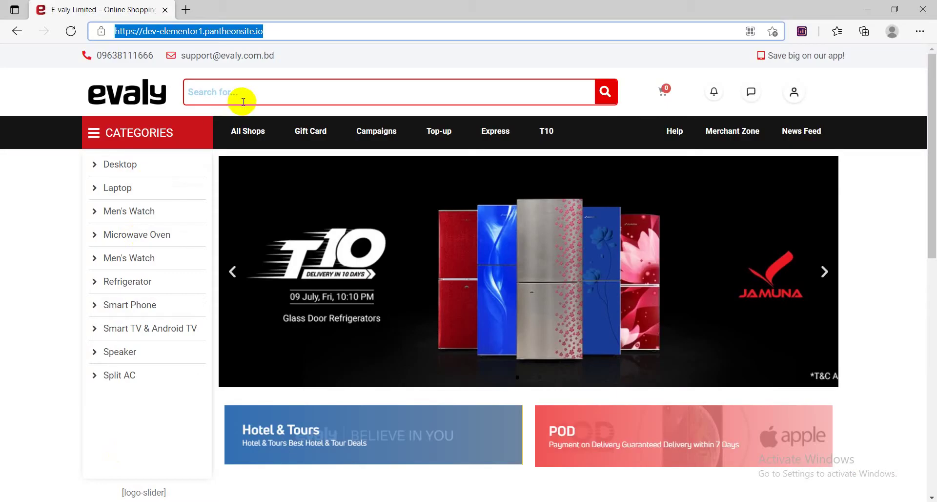
left_click(242, 99)
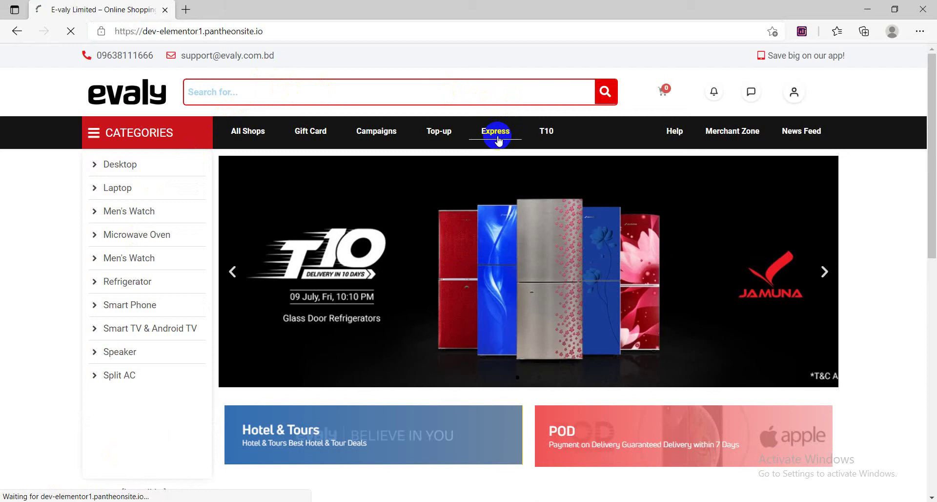
left_click(498, 140)
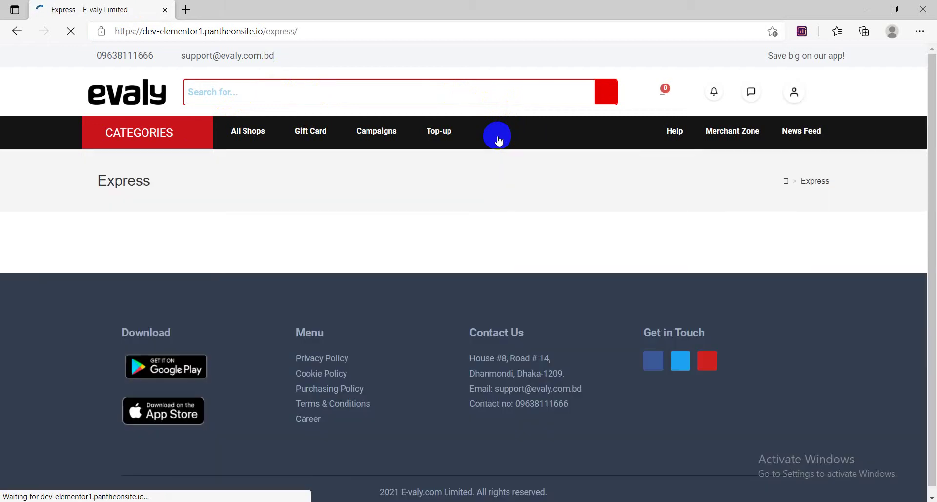
left_click(307, 428)
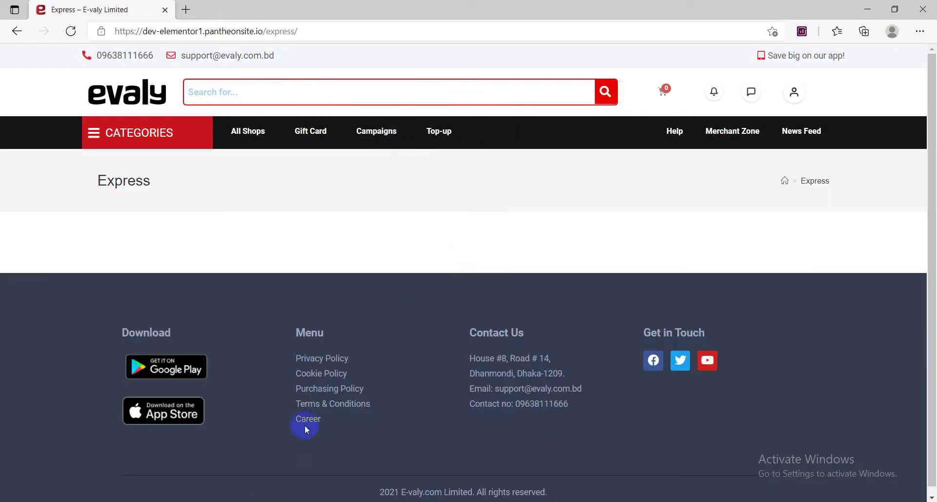
key("alt+Tab")
scroll(429, 268, "down", 1)
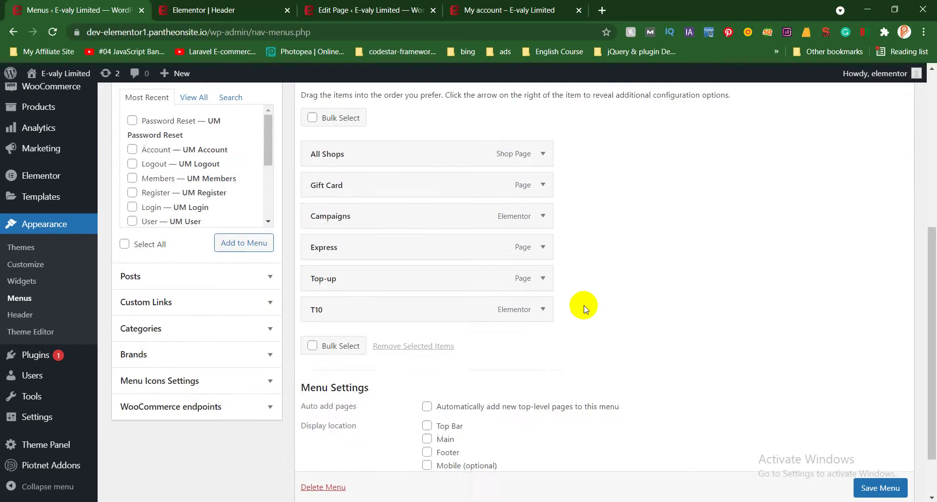
Step: Switch to Edge, reload the store's Express page and go to the home page to check the menu links
scroll(590, 306, "up", 3)
scroll(326, 278, "down", 1)
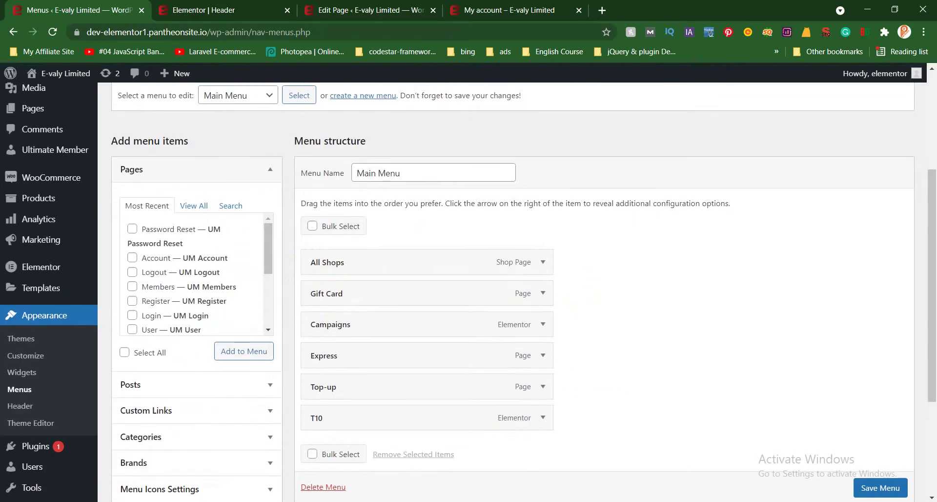
key("alt+Tab")
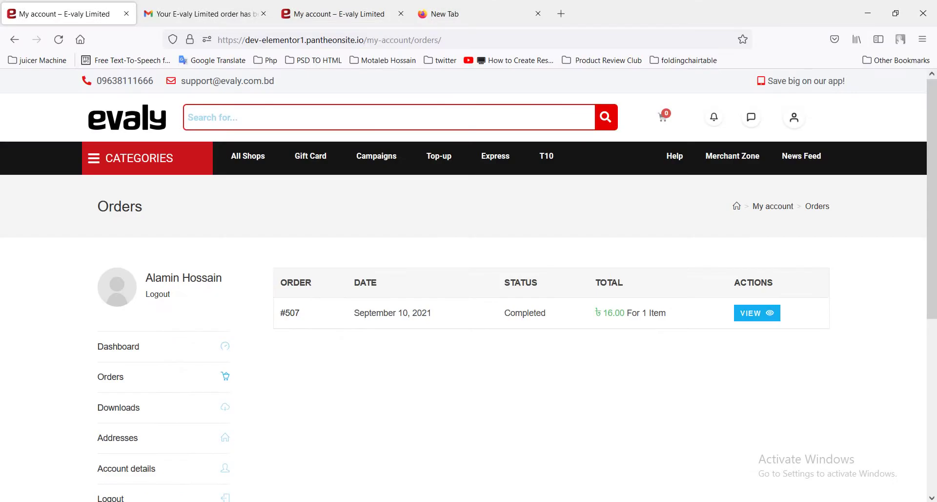
key("alt+Tab")
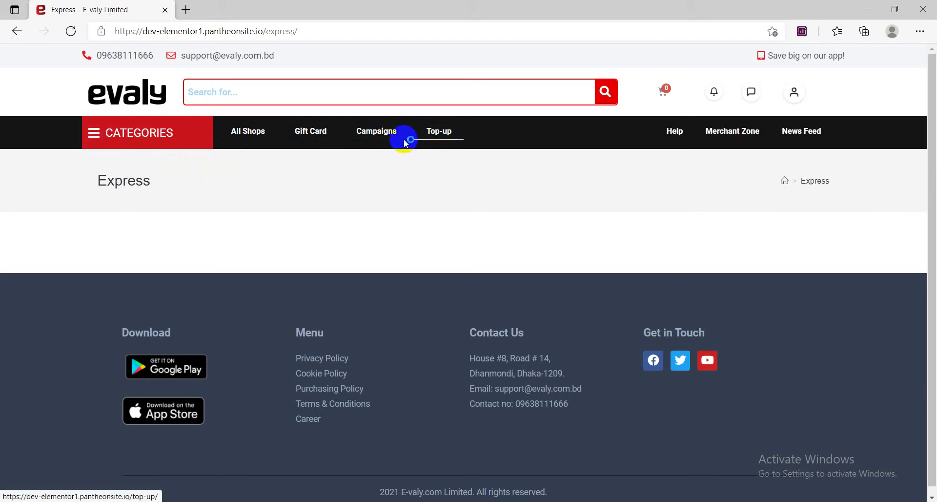
left_click(282, 26)
key("Return")
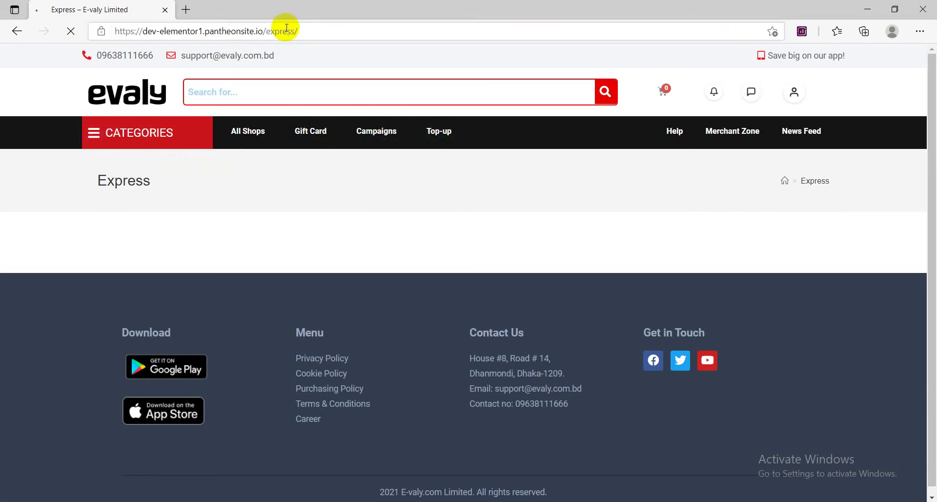
left_click(151, 98)
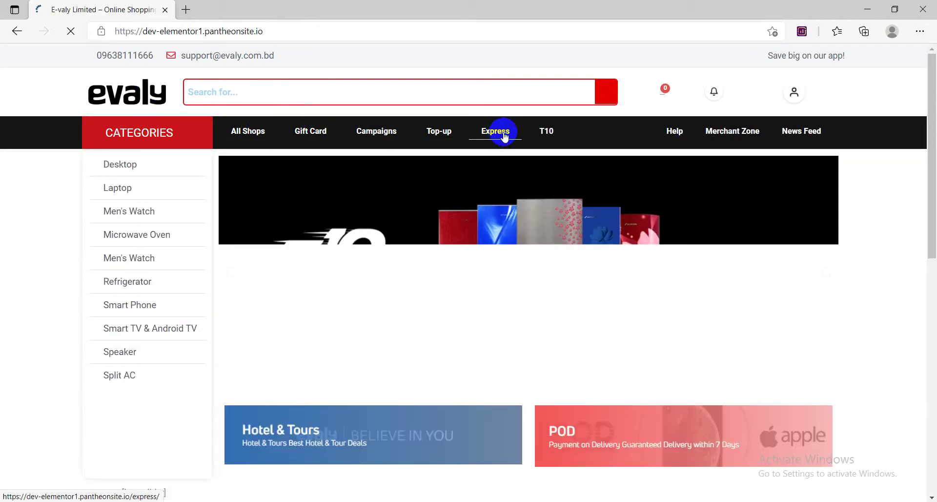
Step: Open the T10 page in a separate tab and go to the Express page from its menu
left_click(495, 136)
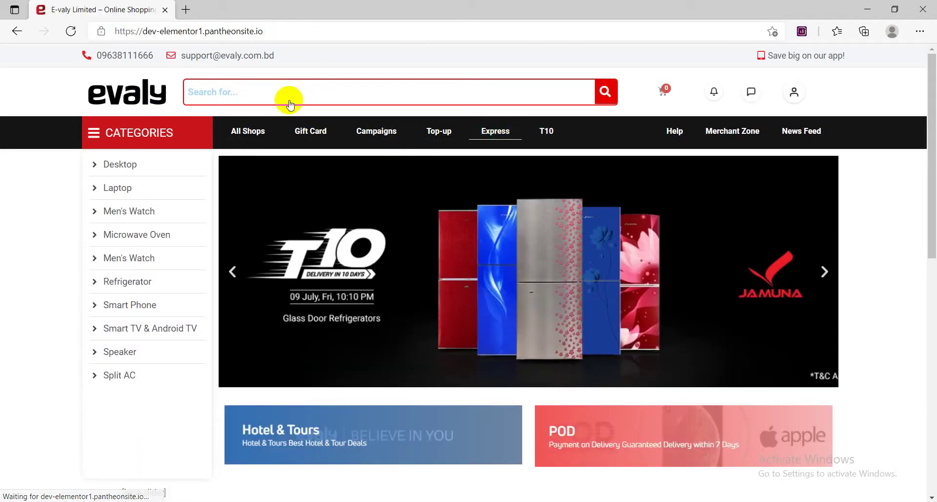
left_click(548, 138, "ctrl")
left_click(251, 7)
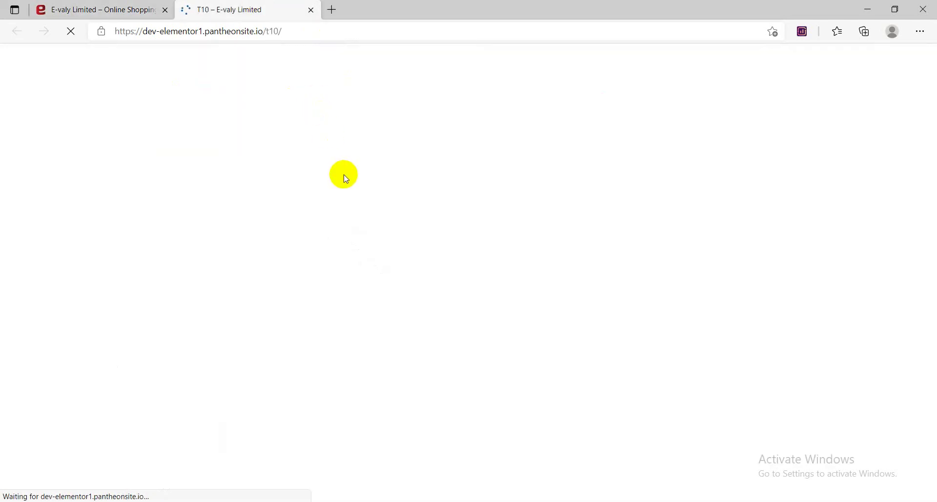
left_click(146, 9)
left_click(254, 10)
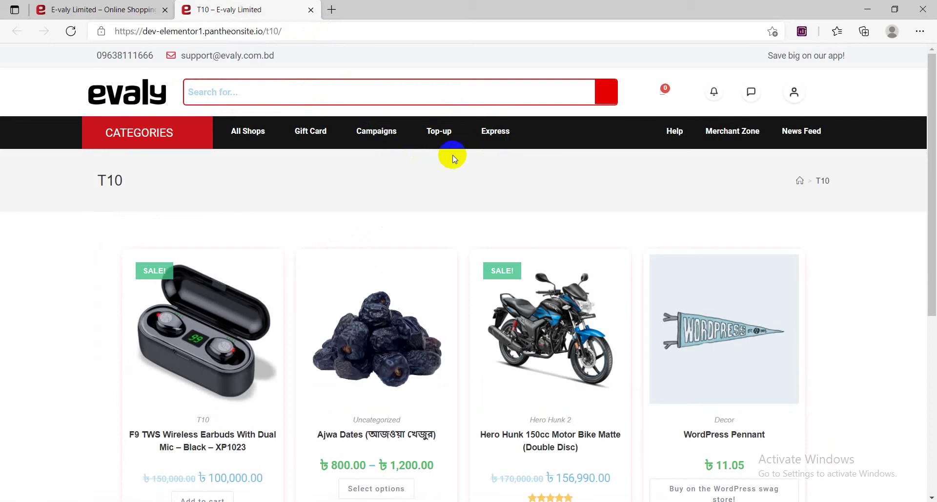
left_click(501, 137)
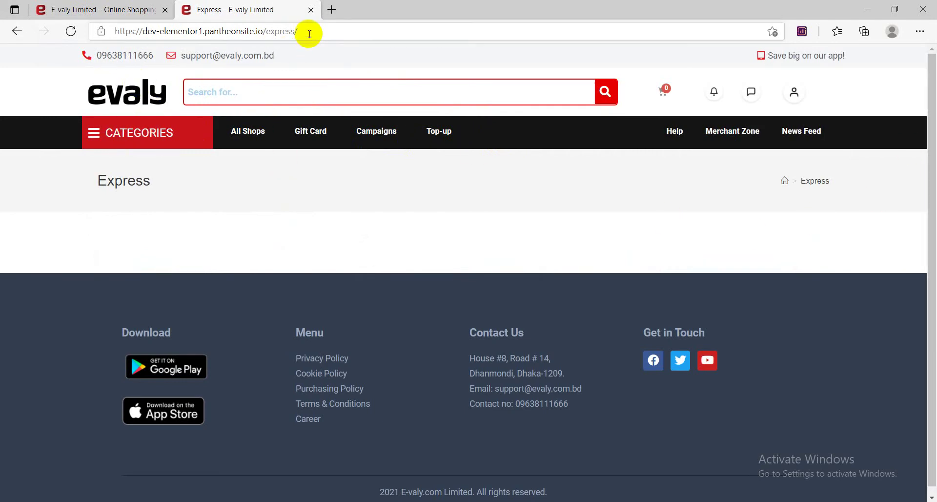
Step: Return to the home page tab and reload the home page to check the menu shown to logged-out visitors
left_click_drag(307, 31, 114, 31)
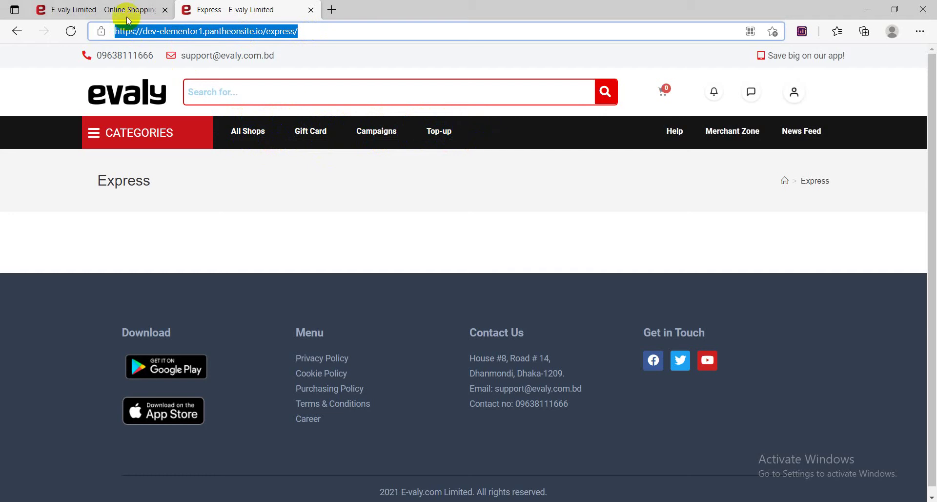
left_click(69, 9)
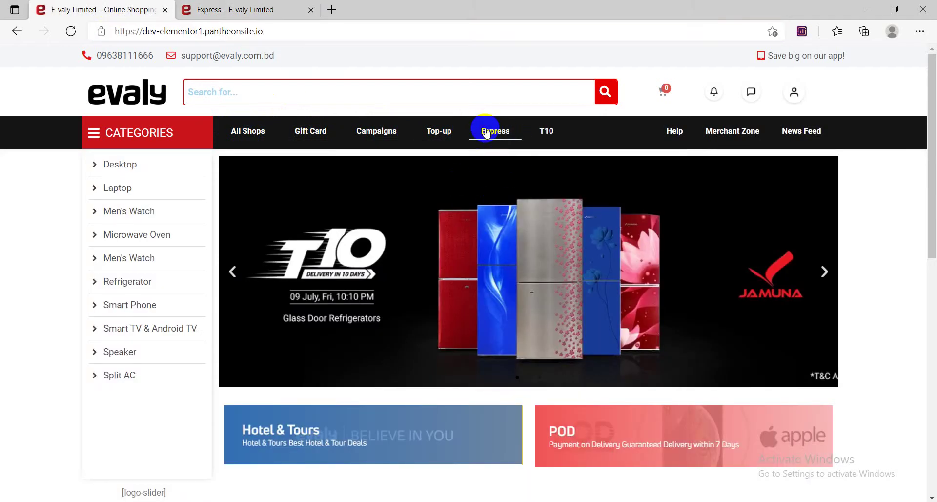
left_click(141, 102)
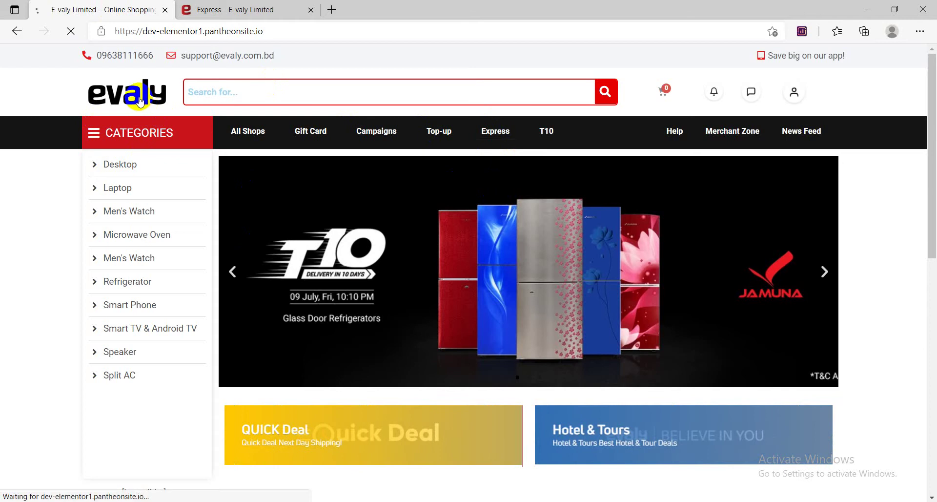
left_click(511, 143)
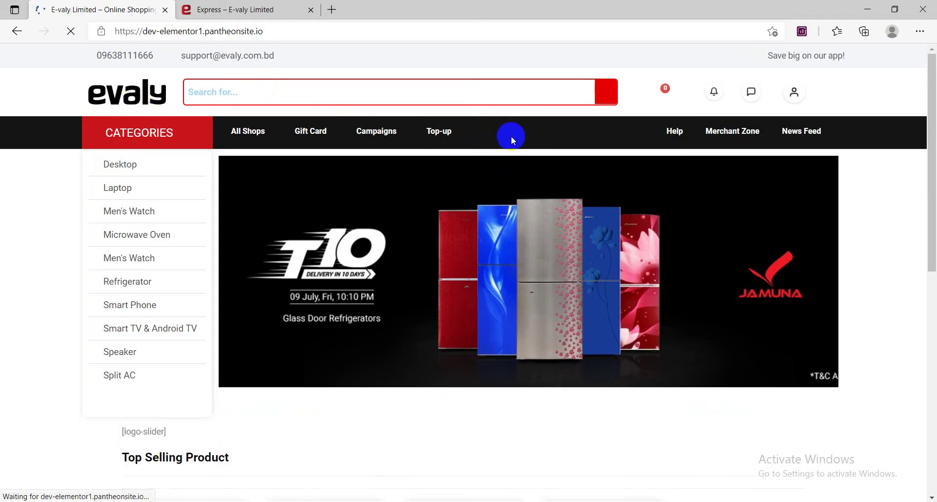
left_click(130, 89)
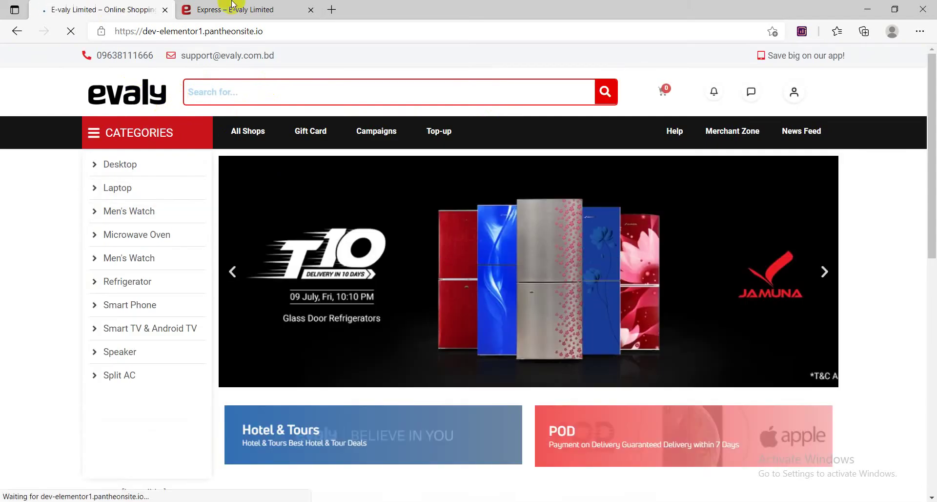
Step: Close the Express tab and switch to Firefox to check the home page menu as the logged-in customer
left_click(311, 10)
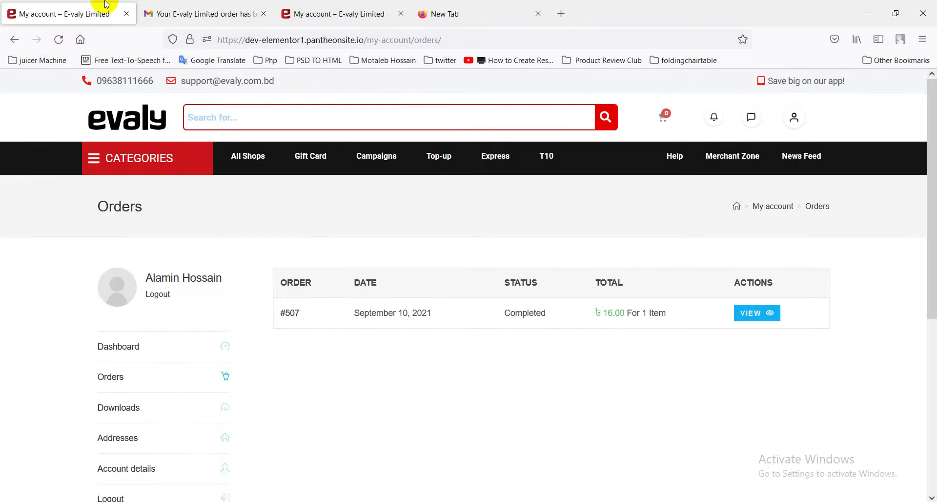
left_click(149, 116)
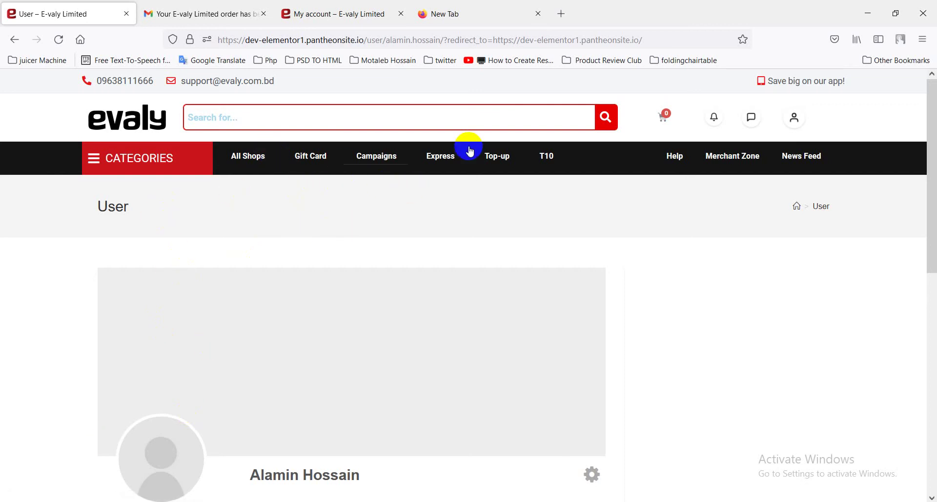
left_click(153, 121)
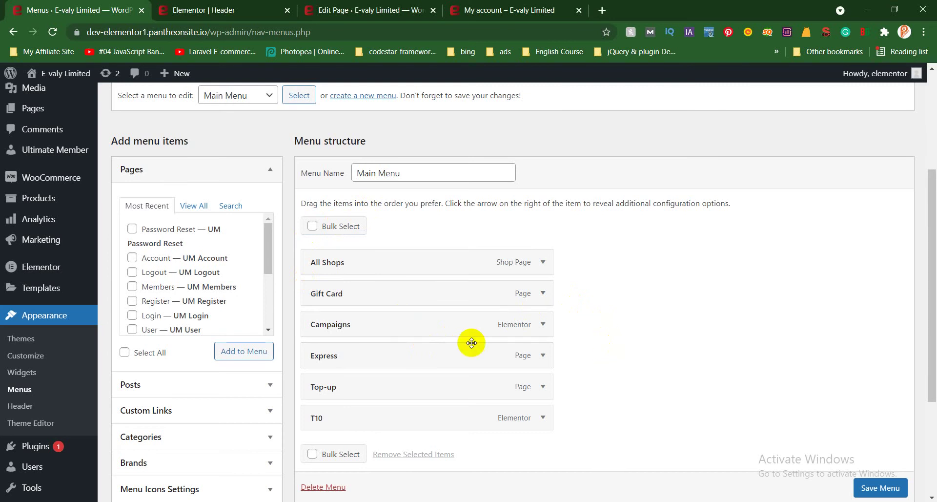
Step: Open a blank tab in Chrome and return to the Main Menu editor
left_click(478, 84)
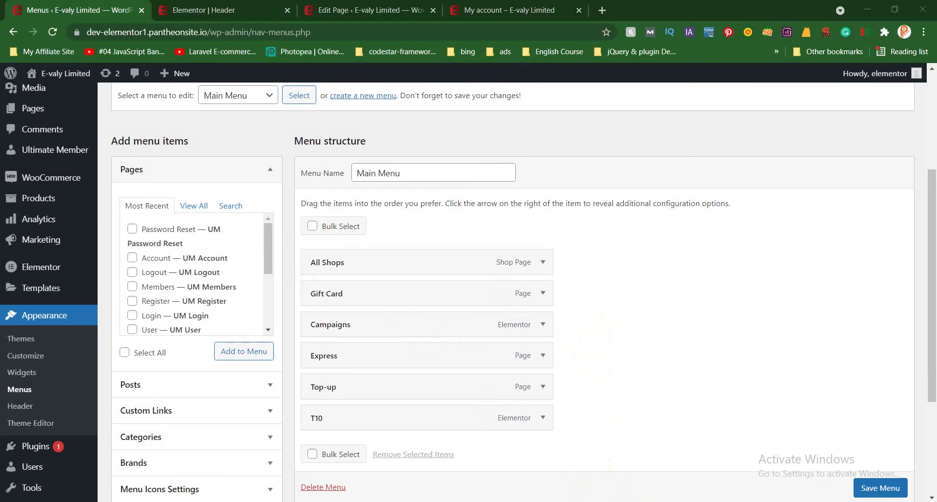
key("ctrl+t")
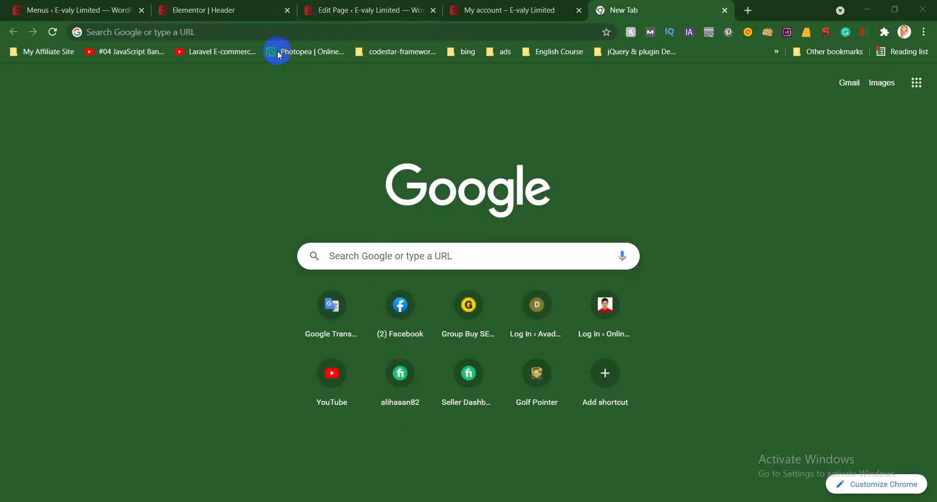
left_click(22, 5)
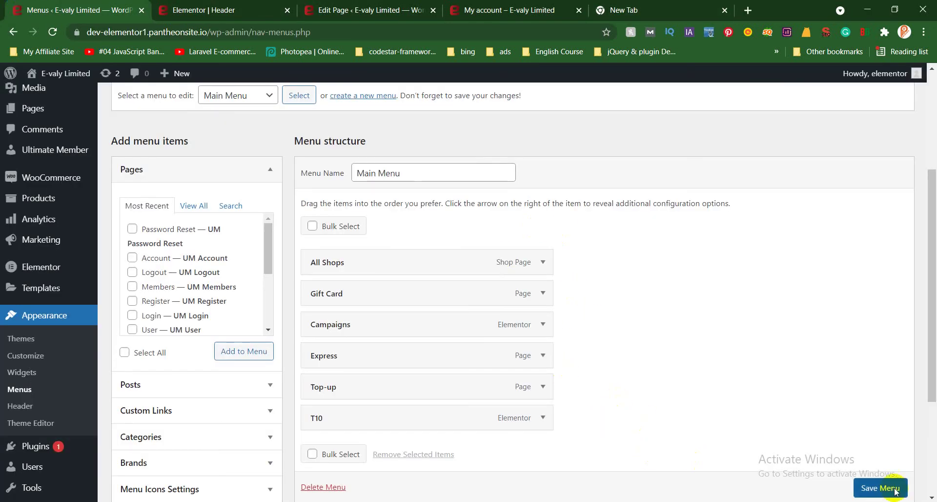